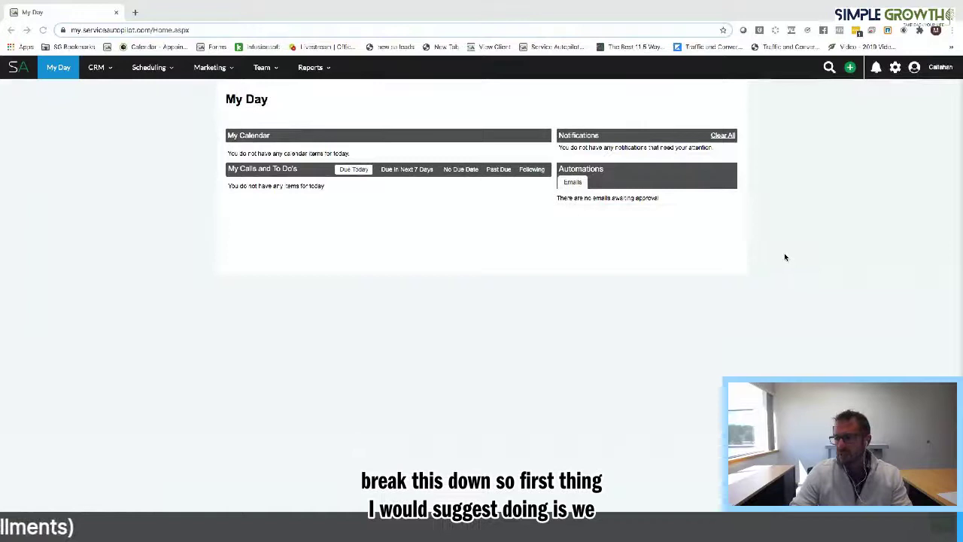
Search the settings for 'mast' and start a new master recurring schedule
click(891, 69)
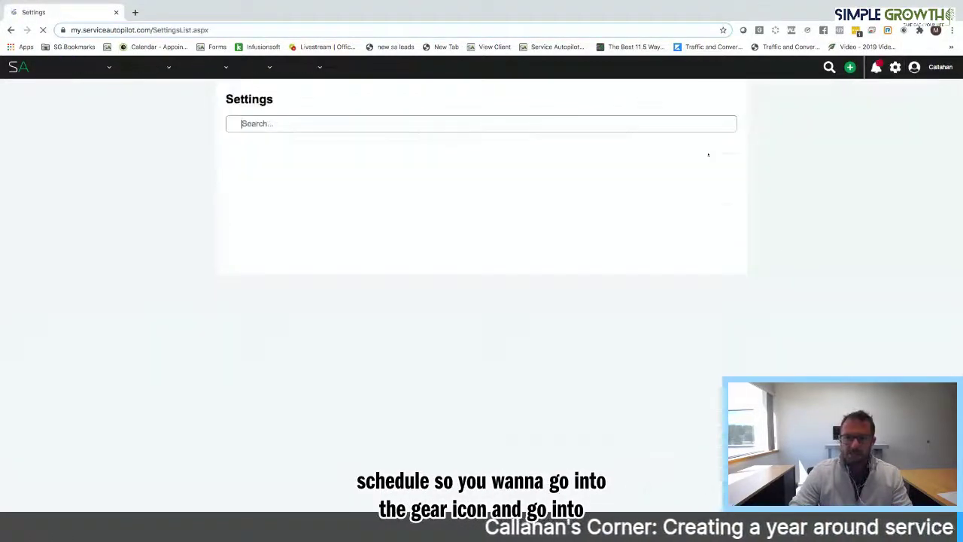
click(276, 124)
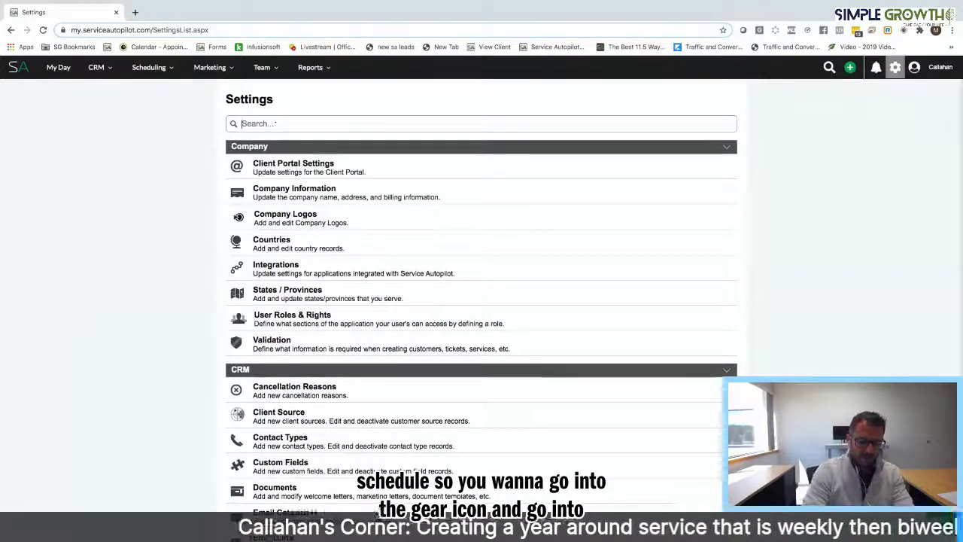
text(mast)
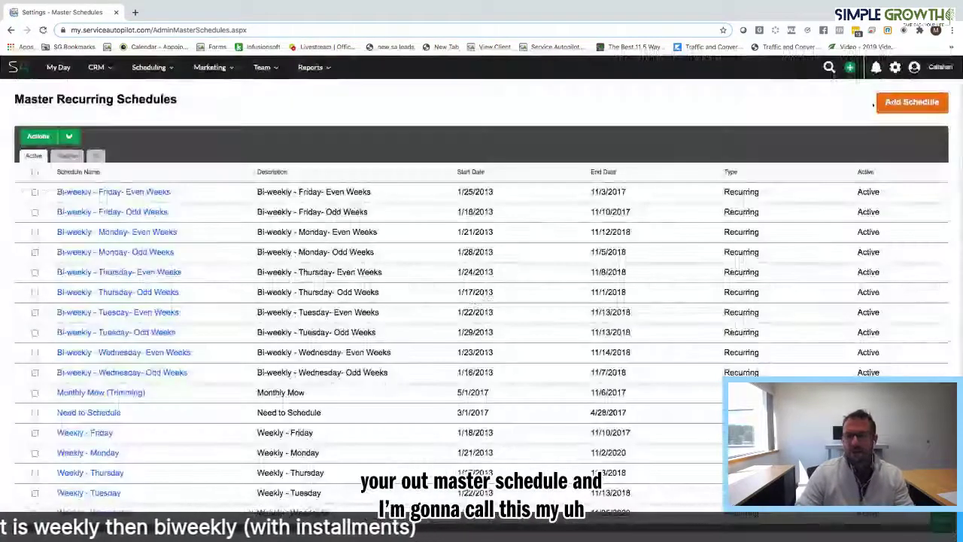
click(912, 103)
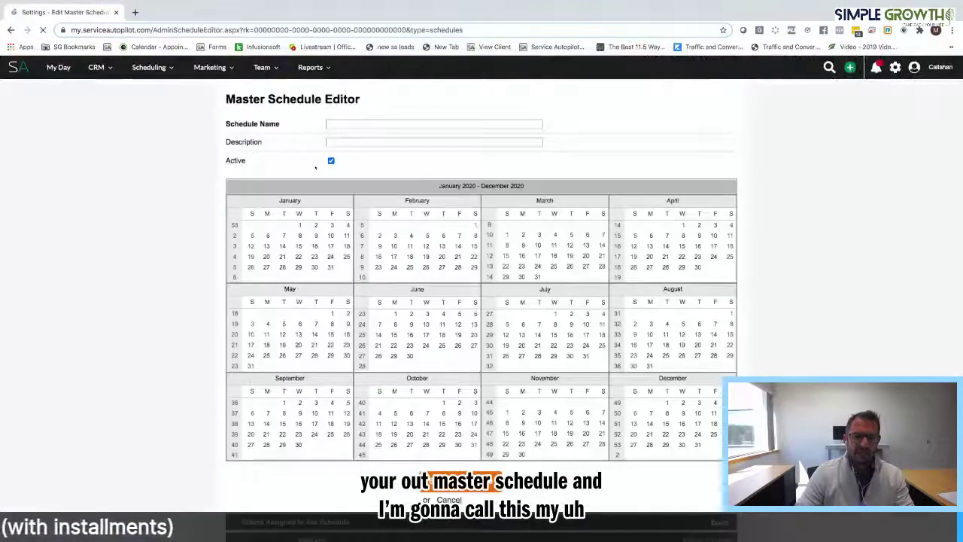
Name the schedule 'FB LIVE Contract year around' and use the same text as its description
click(368, 124)
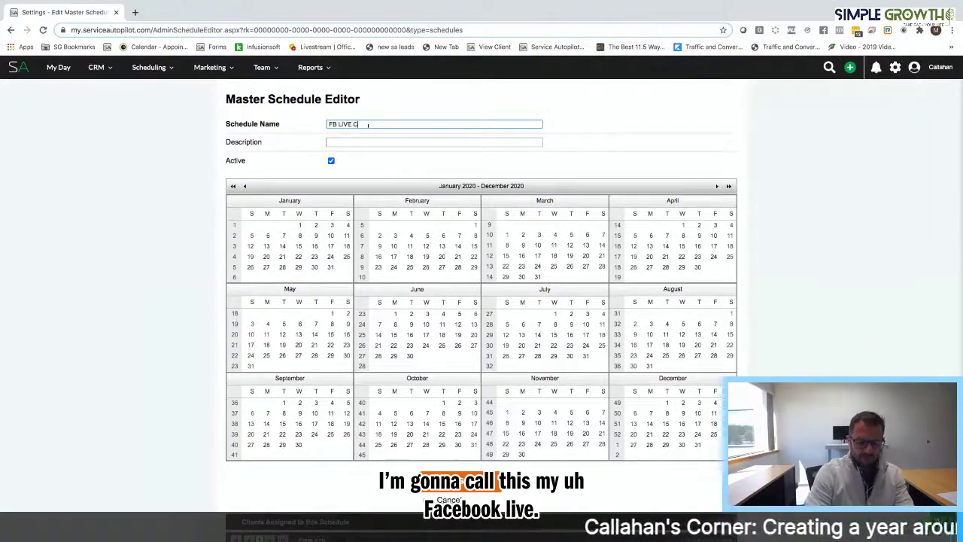
text(FB LIVE Contract y)
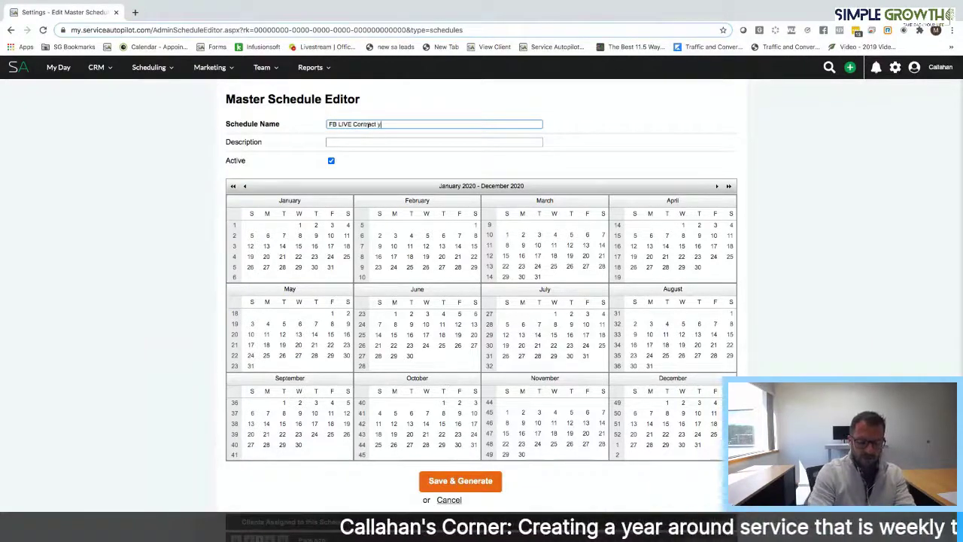
text(ear)
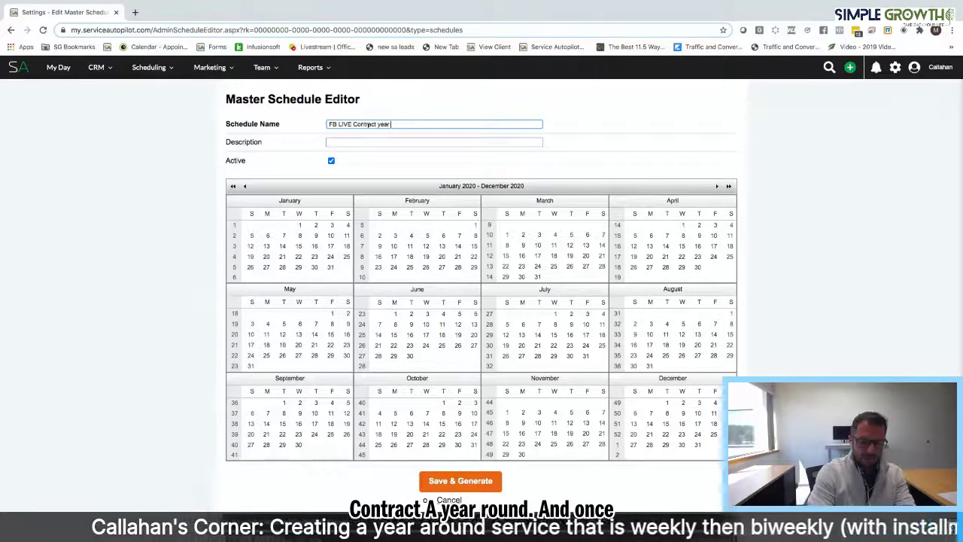
text( around)
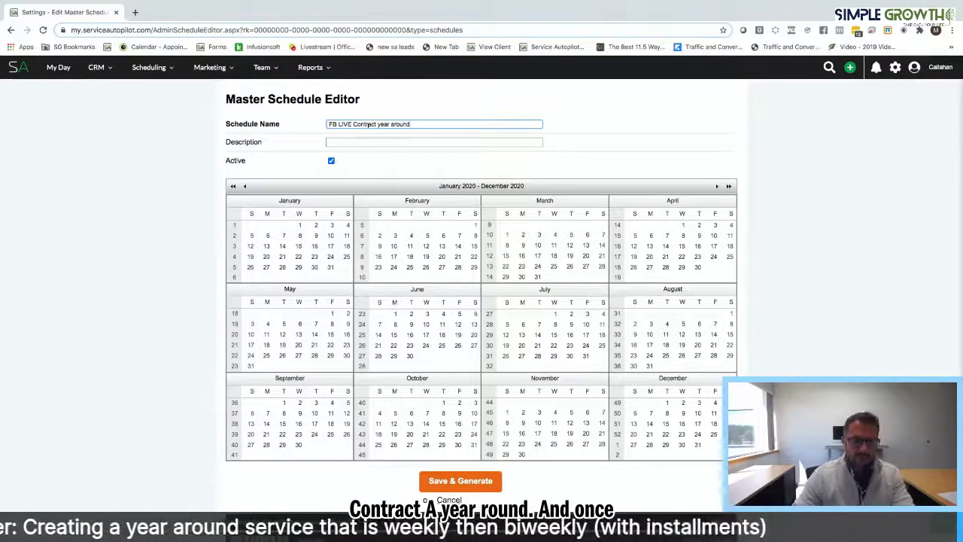
key(ctrl+a)
key(ctrl+c)
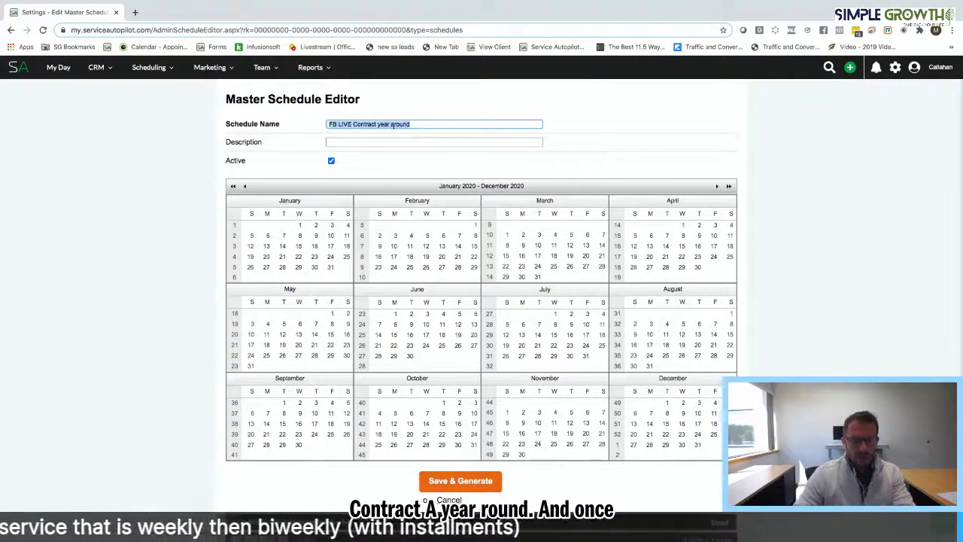
click(392, 142)
key(ctrl+v)
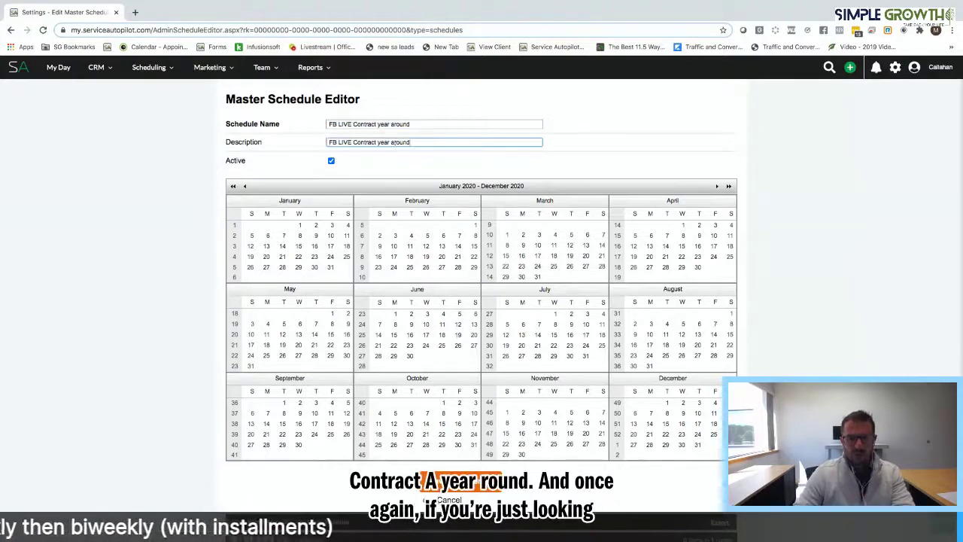
Mark every Monday from March through October 2020 as visit dates
click(523, 236)
click(522, 246)
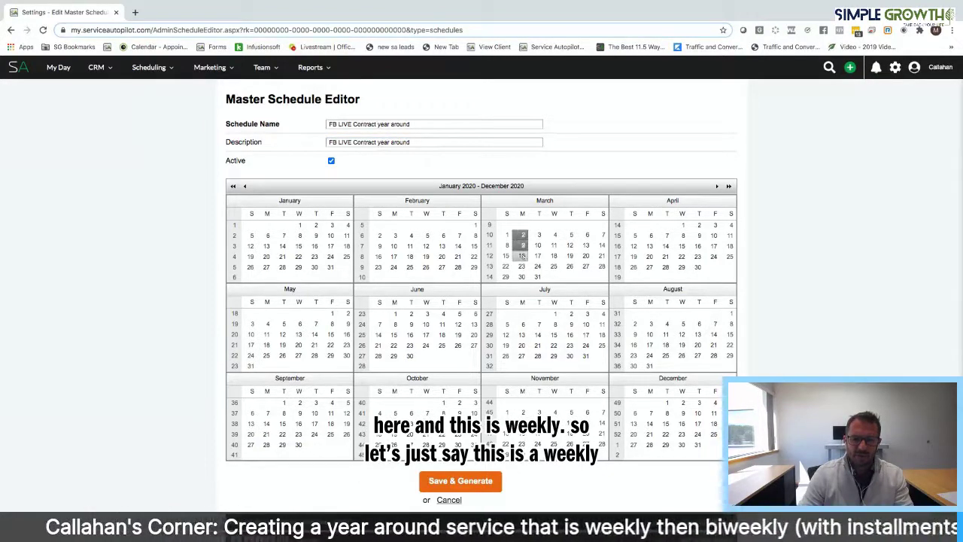
click(522, 256)
click(522, 266)
click(521, 277)
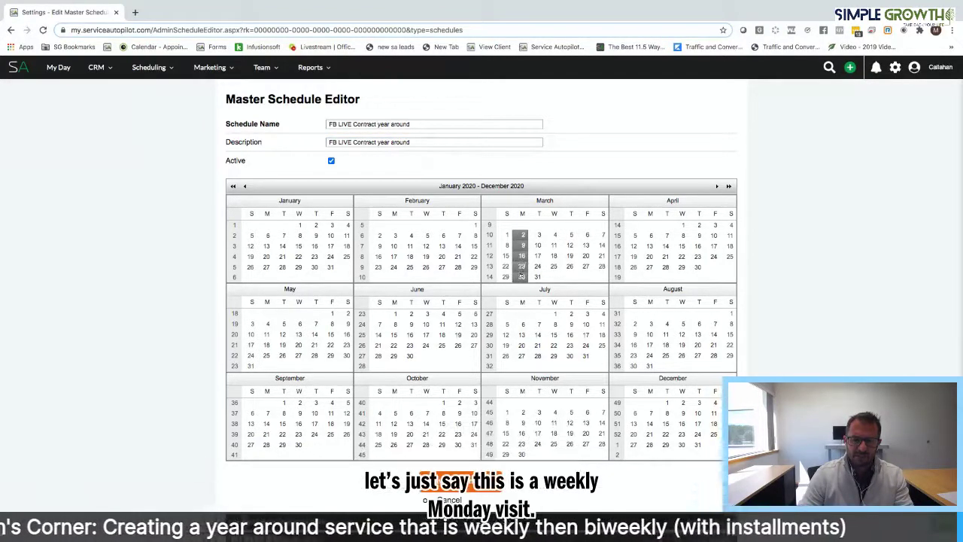
click(651, 214)
click(651, 214)
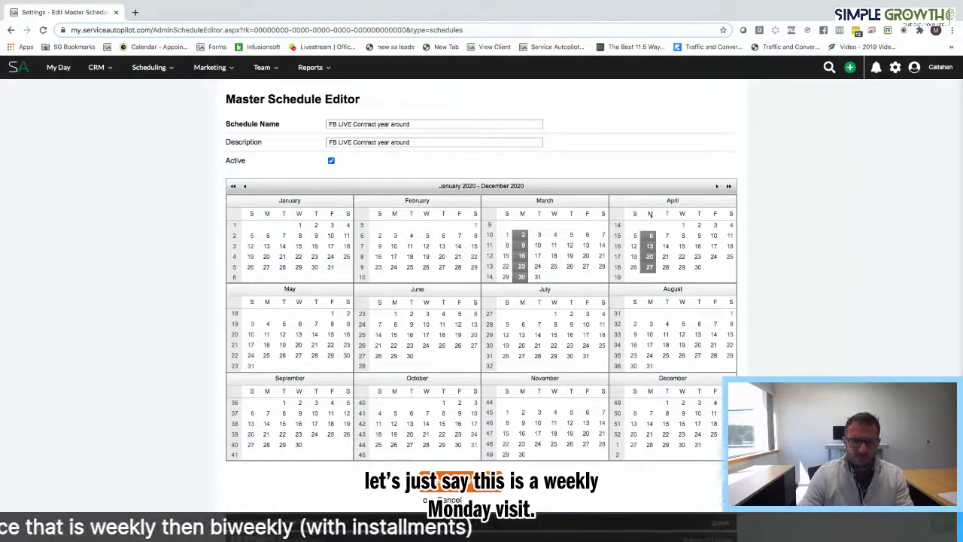
click(266, 302)
click(394, 302)
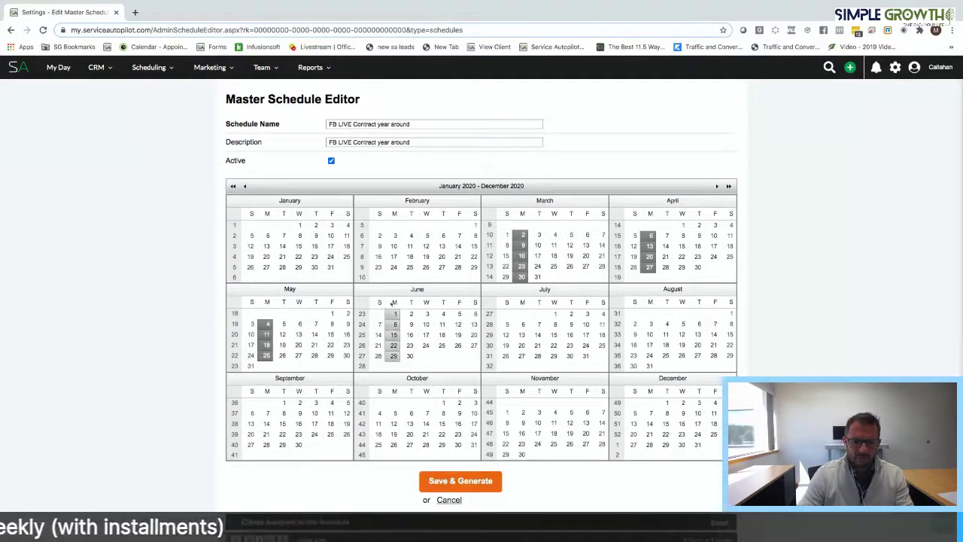
click(506, 302)
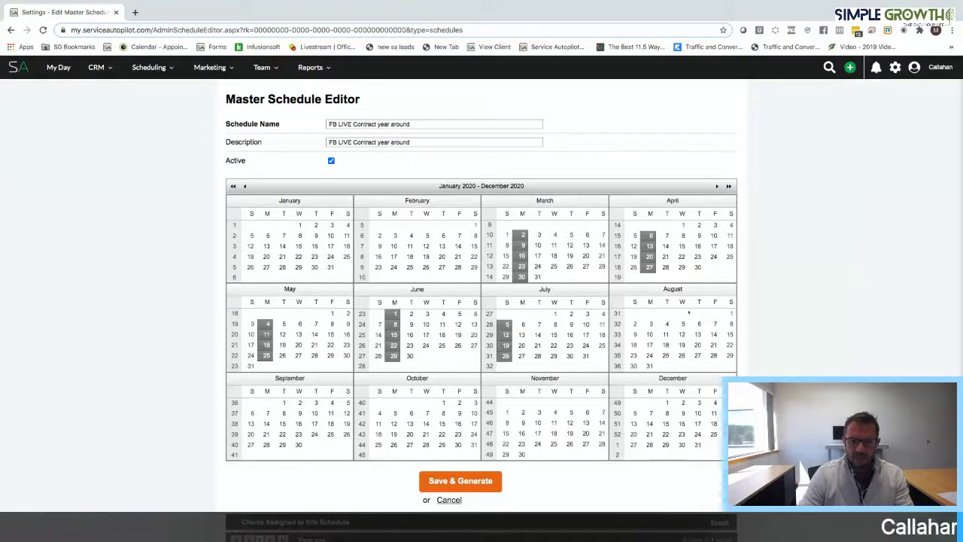
click(650, 302)
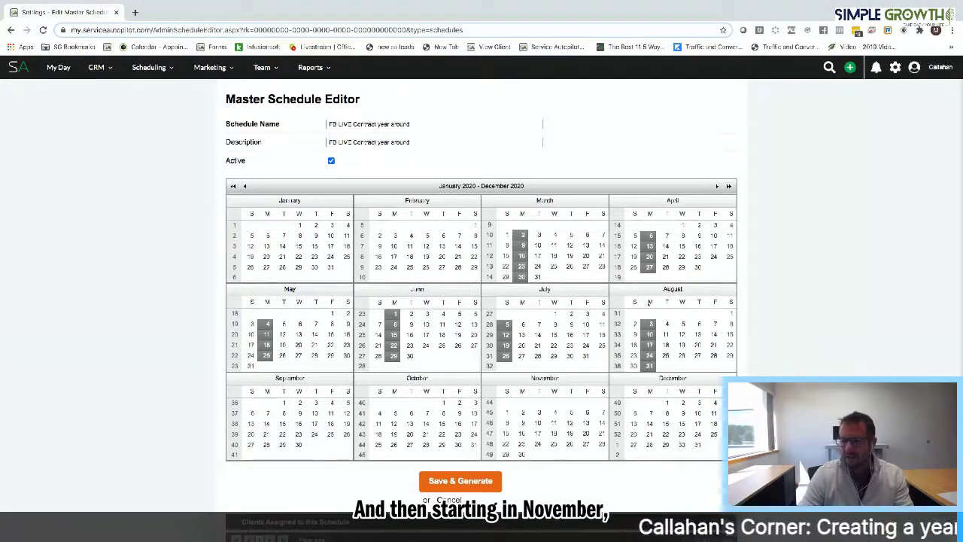
click(266, 391)
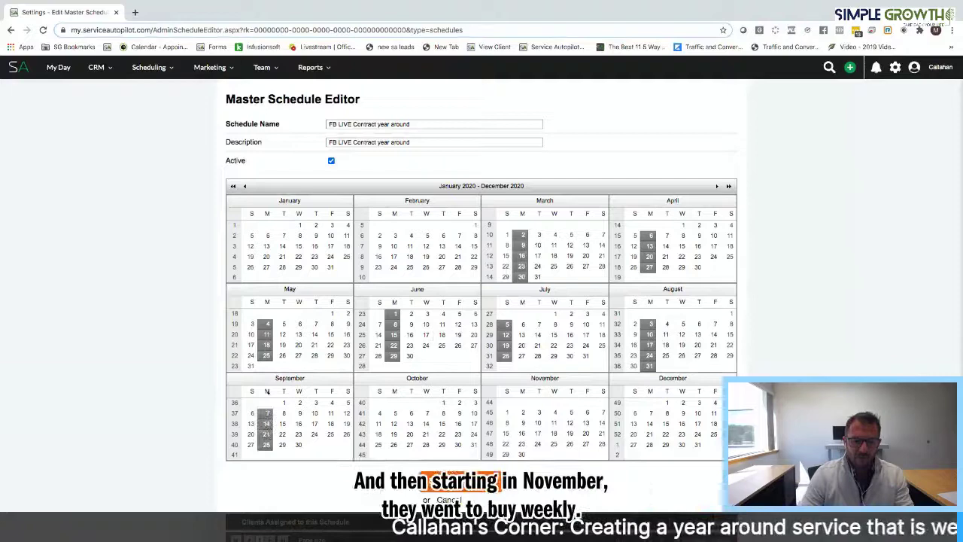
click(395, 391)
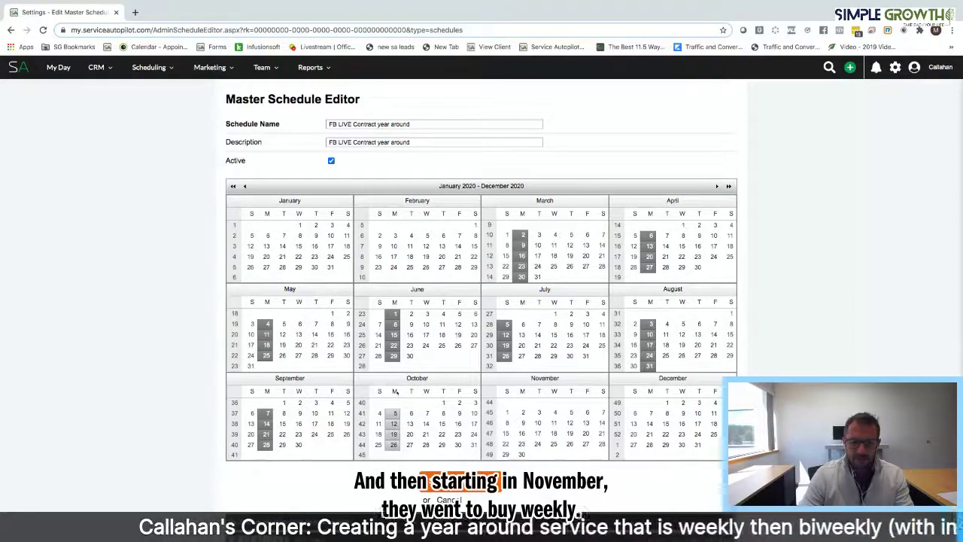
Mark every other Monday as visits: Nov 9, 23, Dec 7, 21, Jan 6, 20, Feb 3, 17
click(522, 422)
click(521, 444)
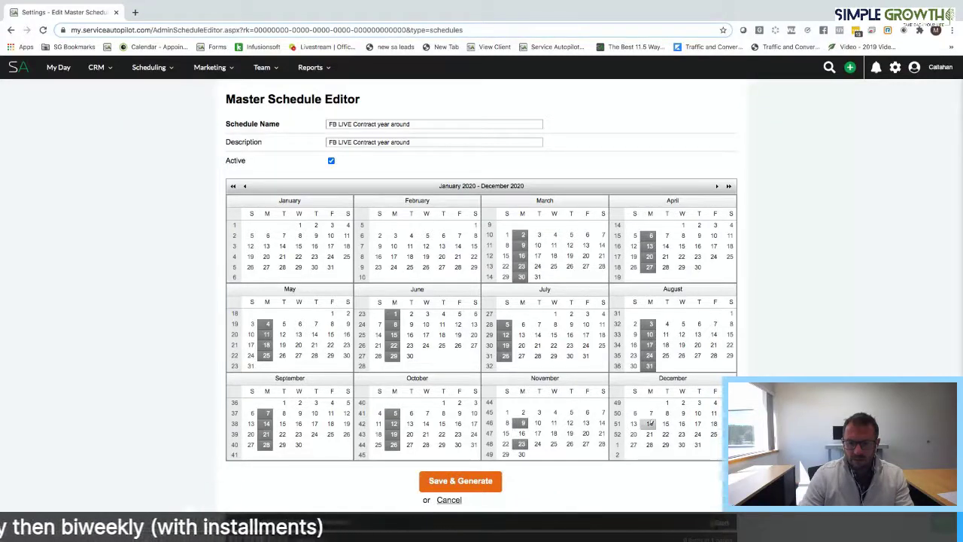
click(651, 413)
click(649, 435)
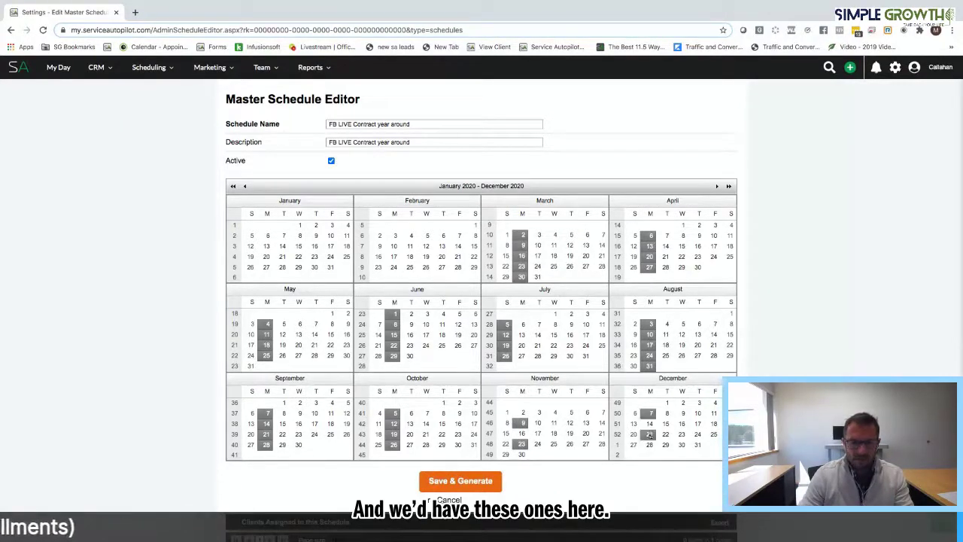
click(268, 235)
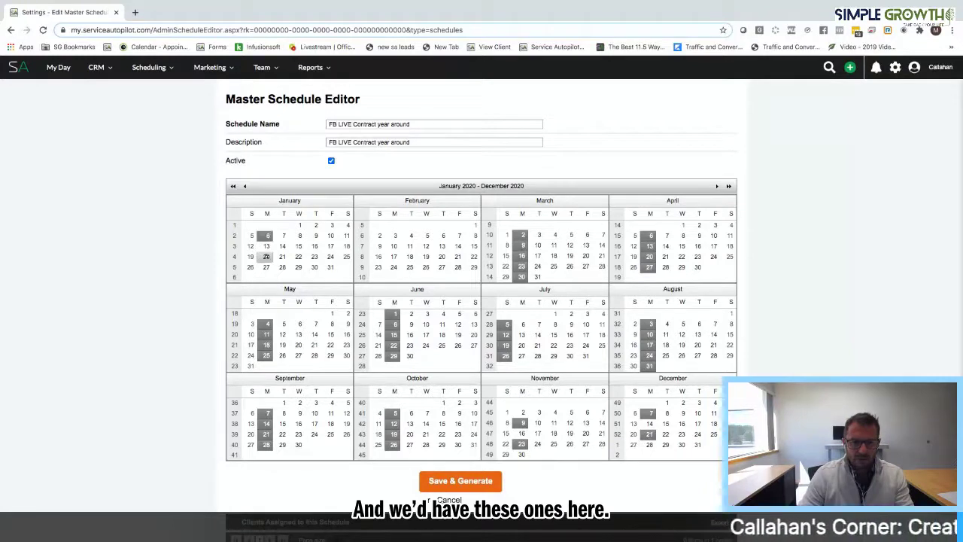
click(265, 257)
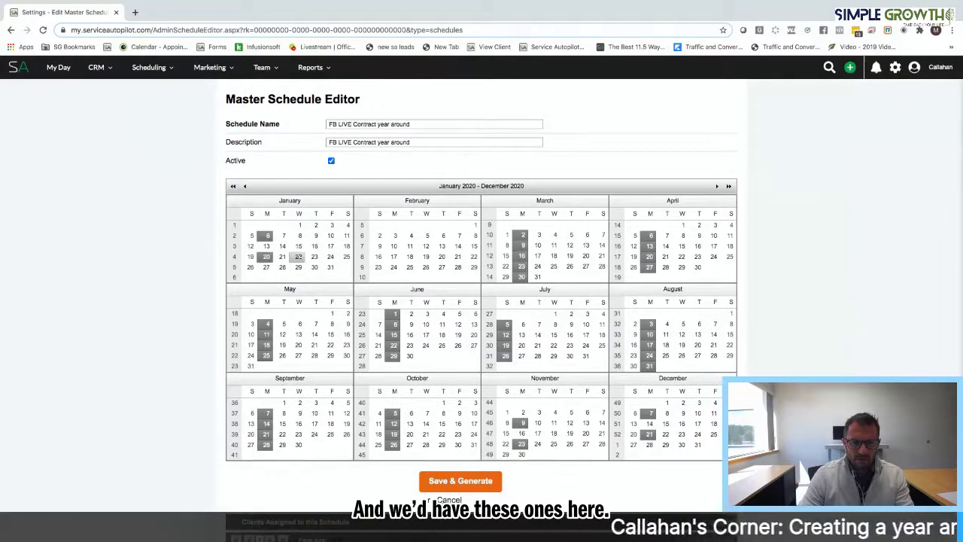
click(395, 235)
click(394, 257)
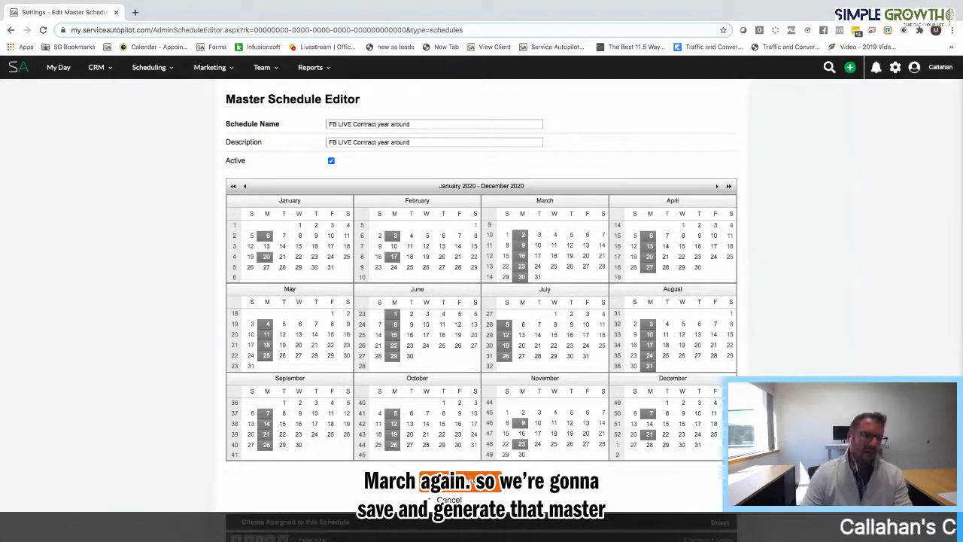
Save the master schedule so its visit dates are generated
click(472, 480)
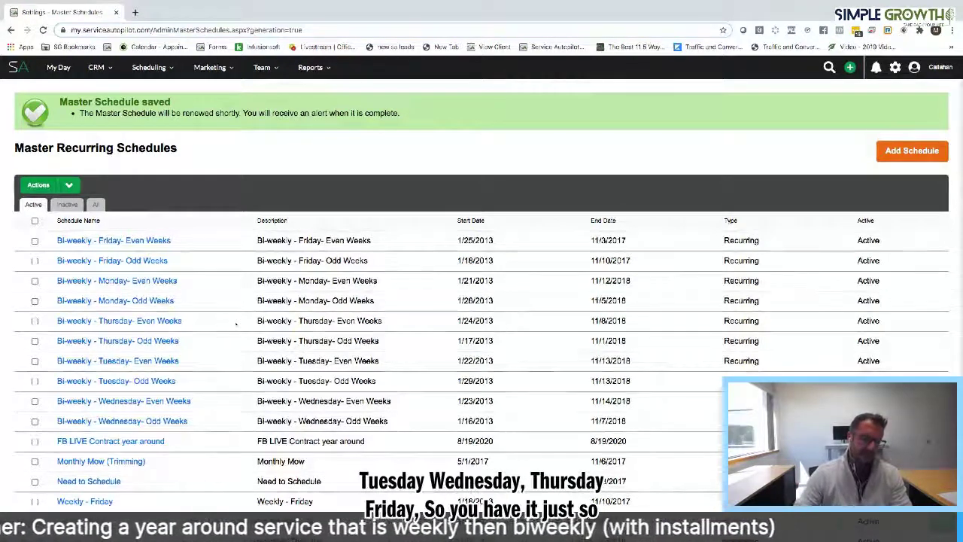
scroll(182, 338, down, 3)
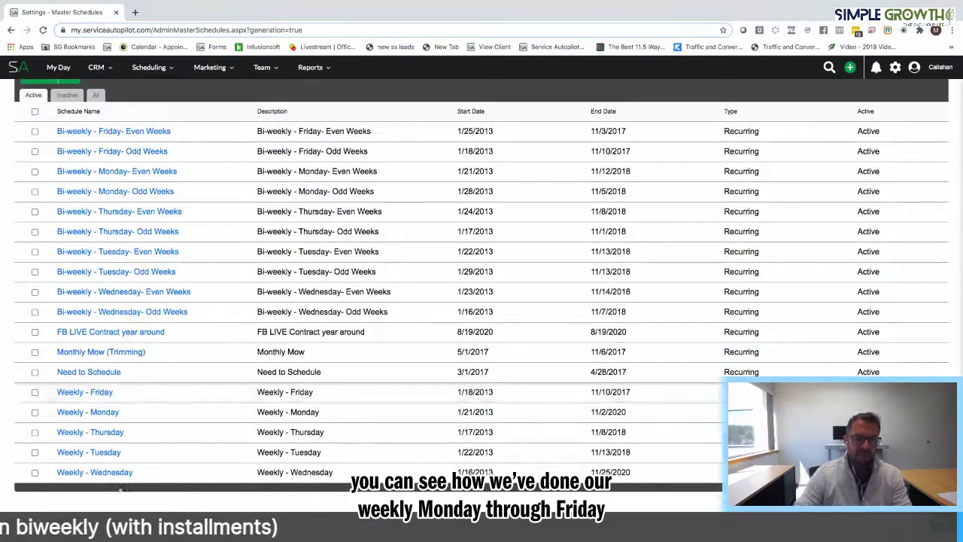
scroll(241, 423, up, 2)
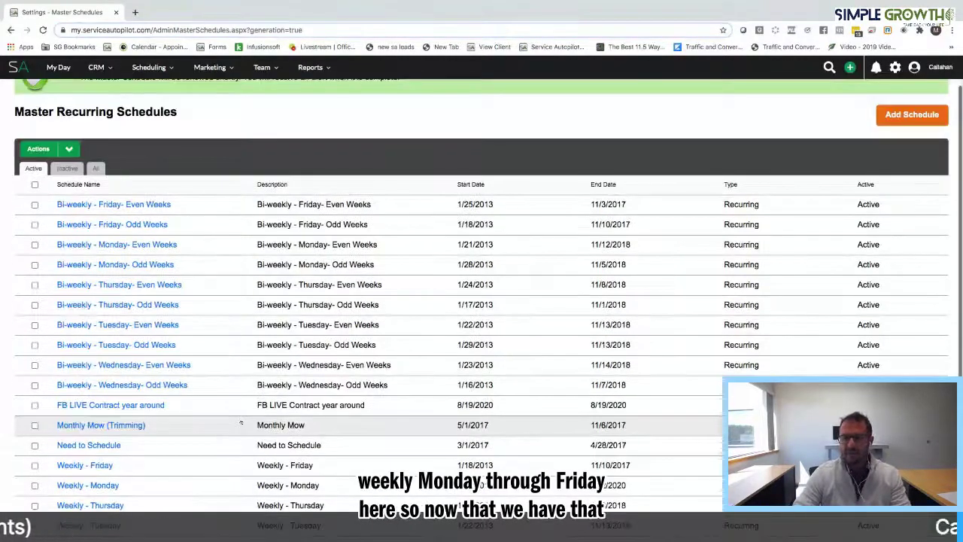
scroll(241, 422, up, 1)
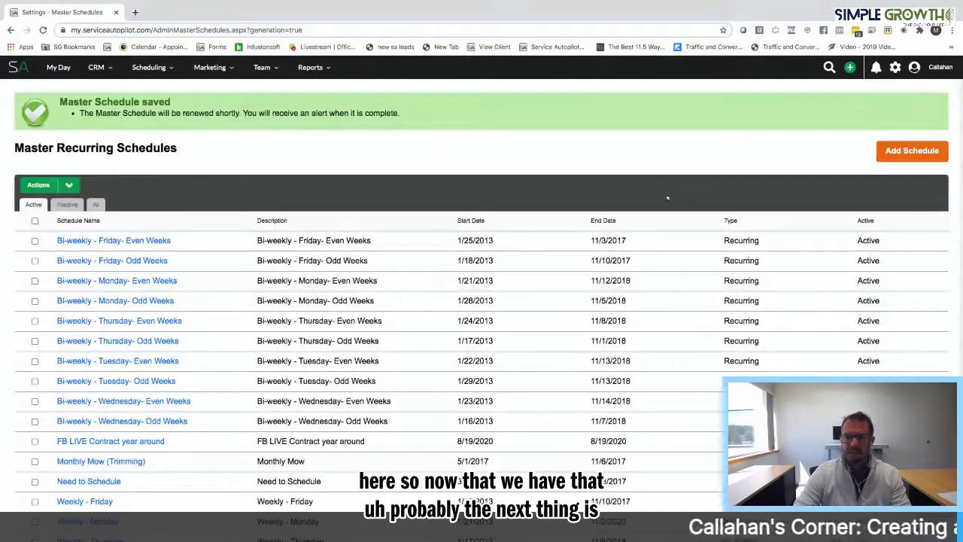
Find Services in the settings search and bring up a blank Add Service form
click(895, 67)
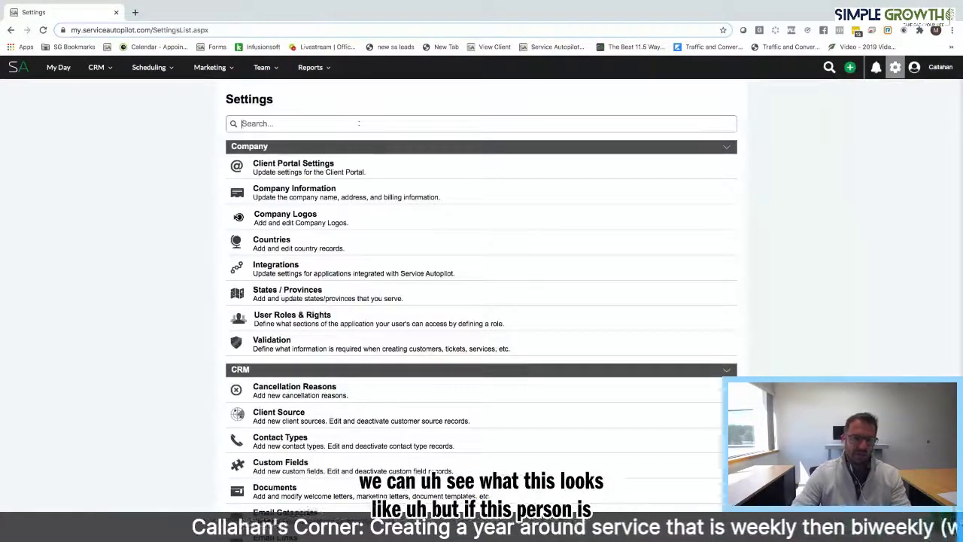
text(servc)
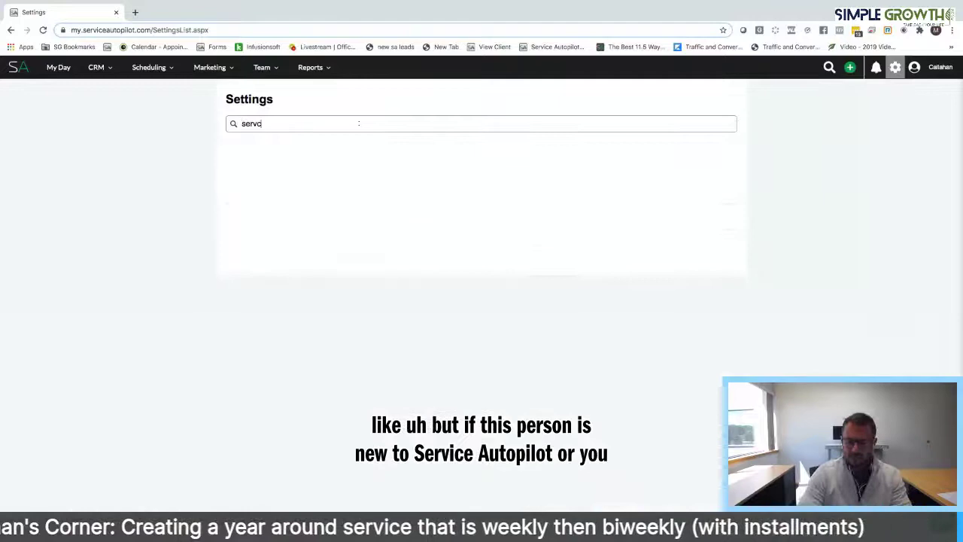
key(BackSpace)
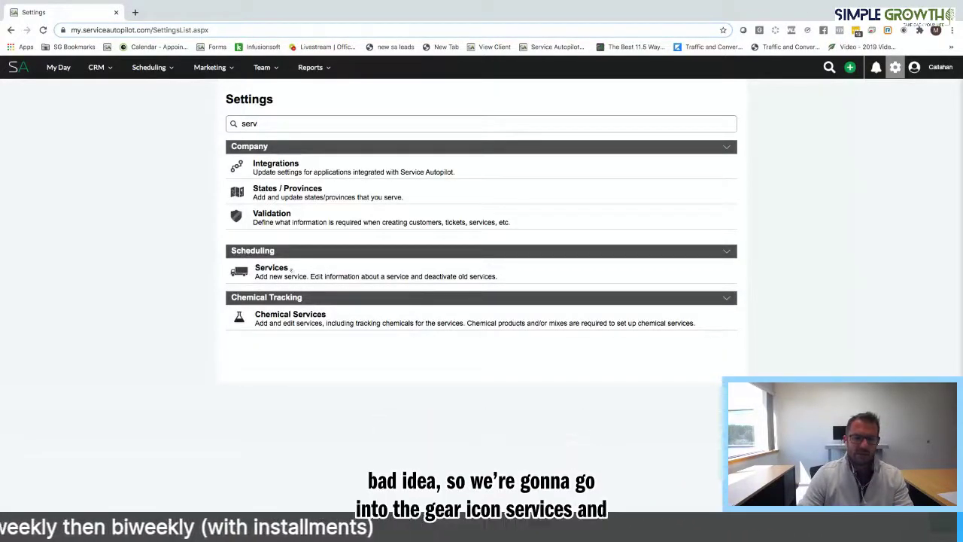
click(271, 268)
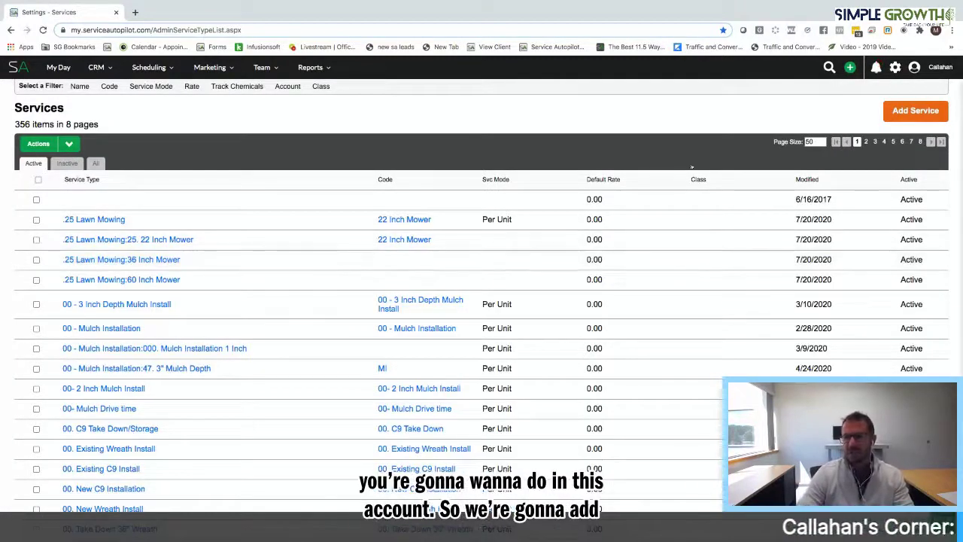
click(901, 114)
Name the new service 'FB LIVE - Weekly Maint.' and reuse the name as its code
click(377, 226)
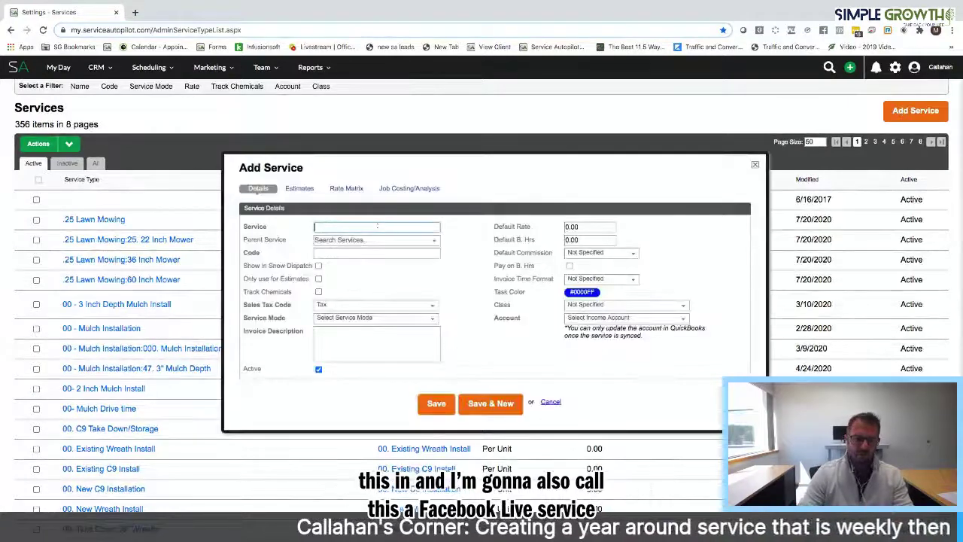
text(FB Li)
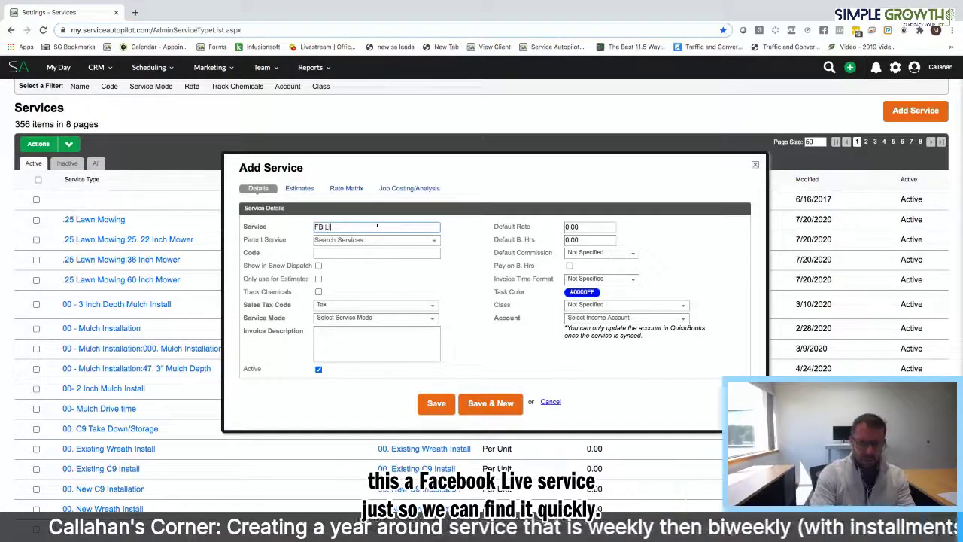
text(VE -)
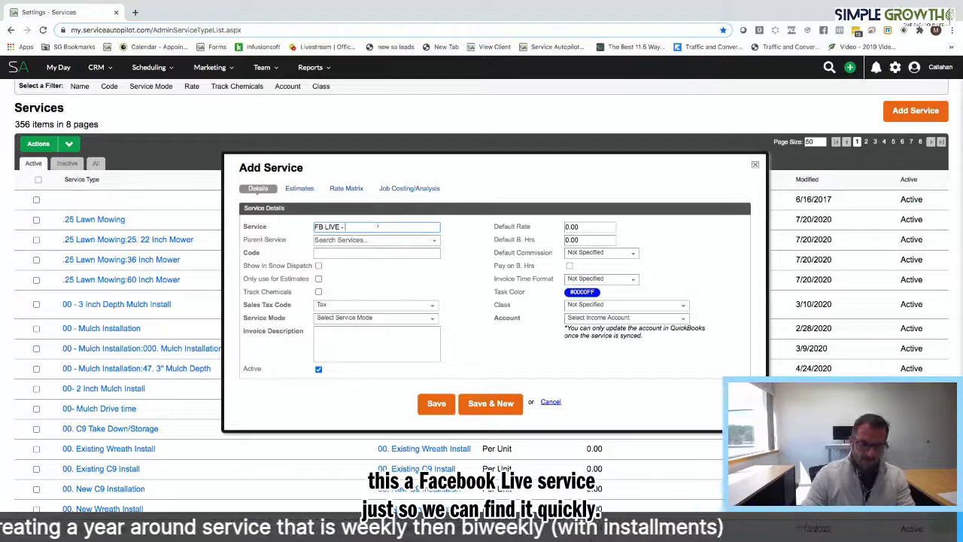
drag(377, 226, 241, 214)
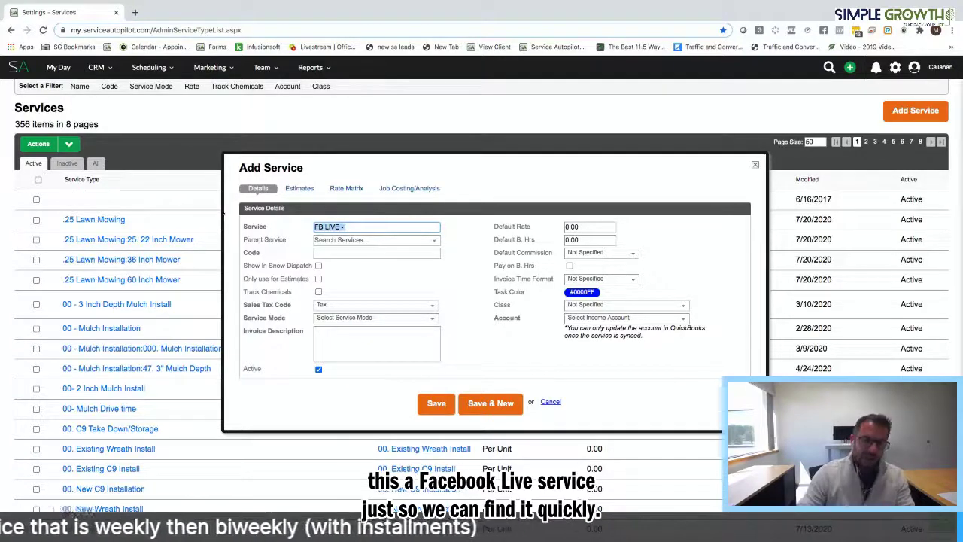
click(346, 227)
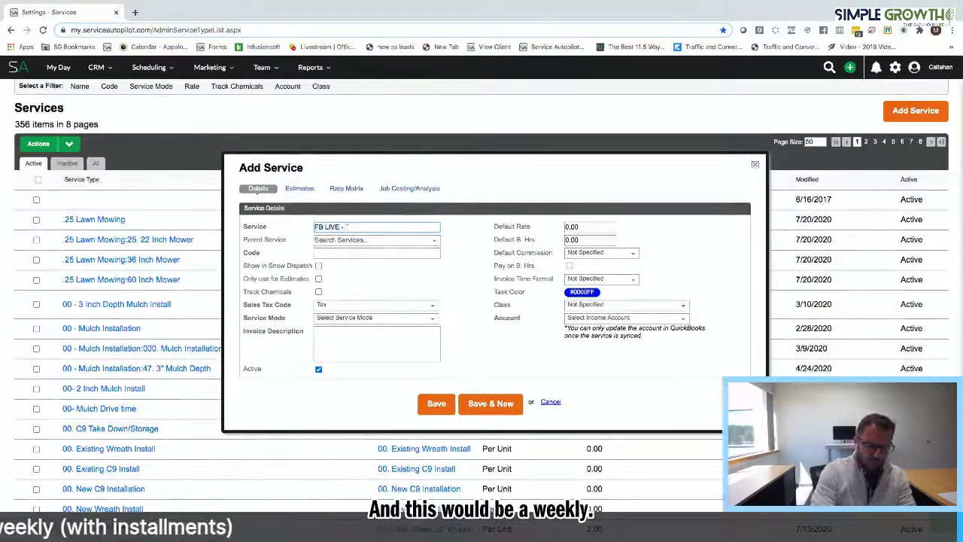
text(Wee)
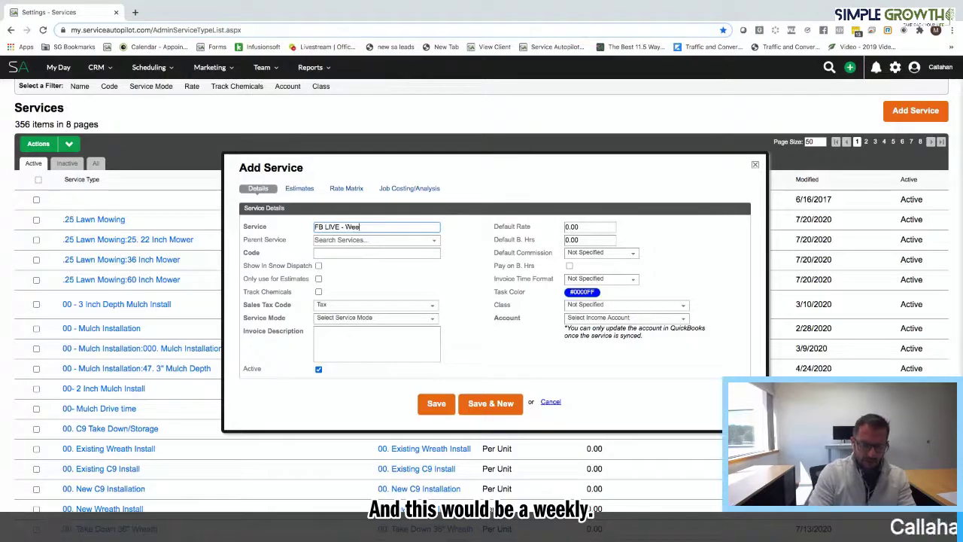
text(kly Maint.)
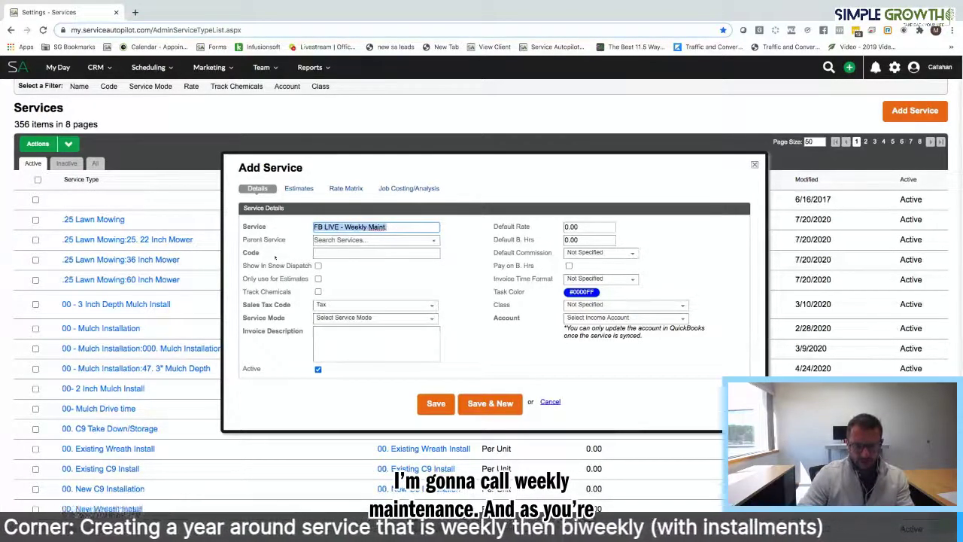
scroll(361, 249, down, 1)
click(328, 252)
text(FB LIVE - Weekly Maint.)
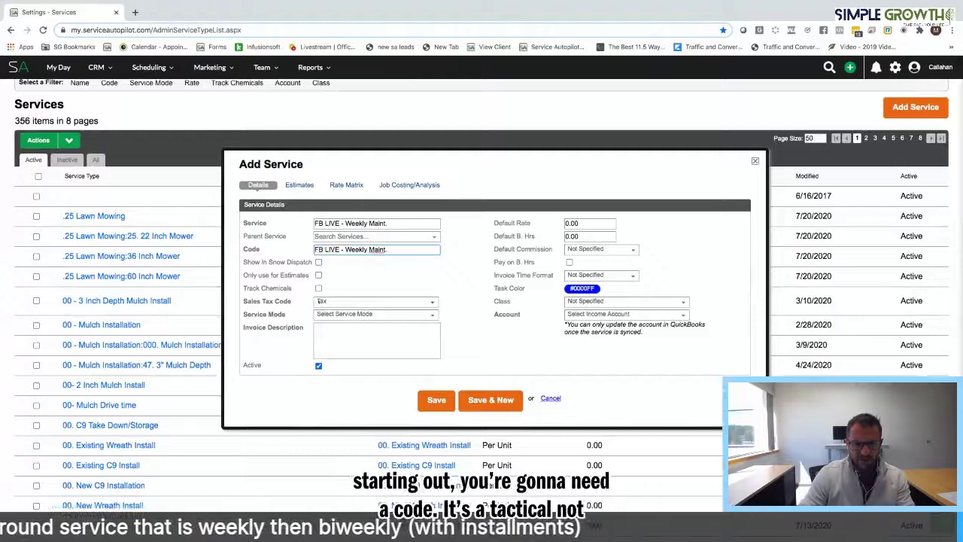
Keep Tax, set Per Unit mode, copy the name to invoice description, and assign Lawn Cutting account
click(331, 301)
key(Return)
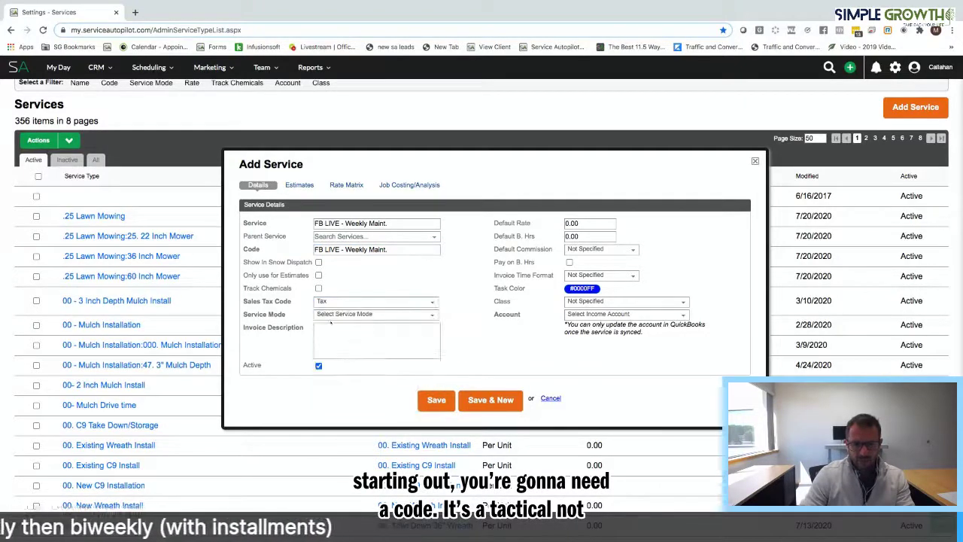
click(334, 314)
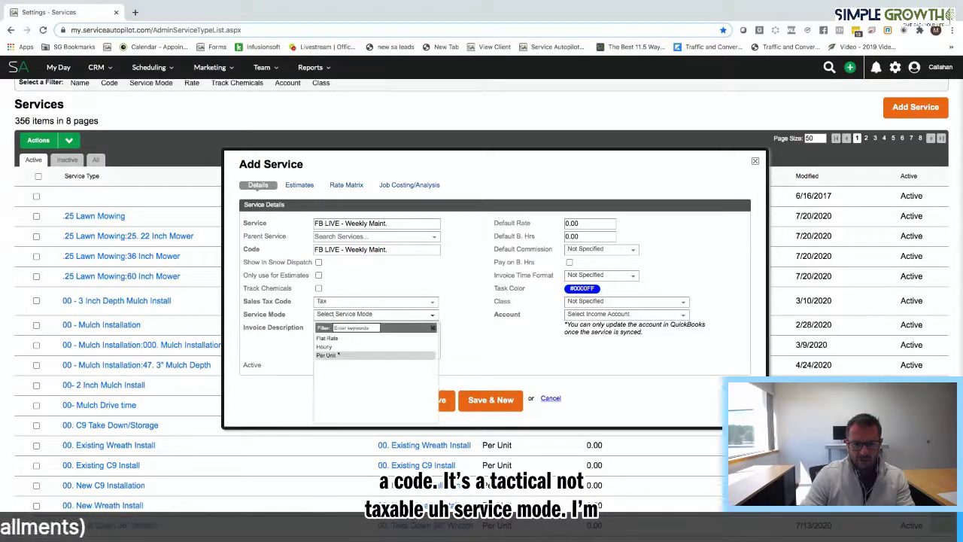
click(331, 355)
click(328, 334)
text(FB LIVE - Weekly Maint.)
click(624, 314)
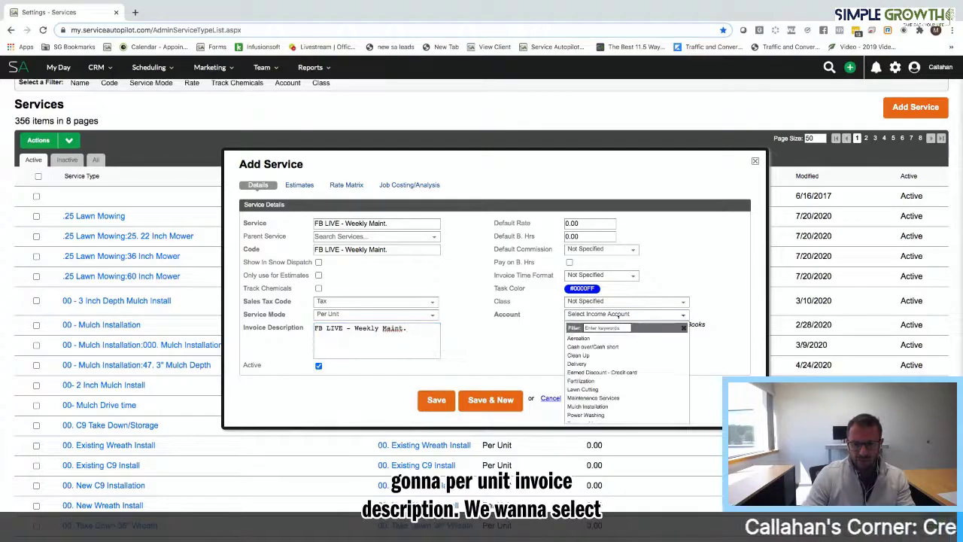
click(594, 390)
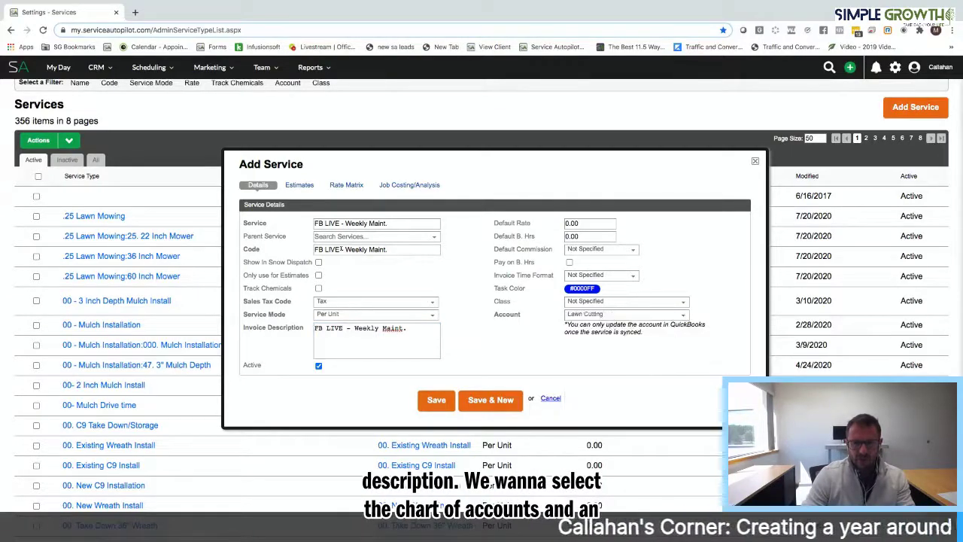
click(300, 185)
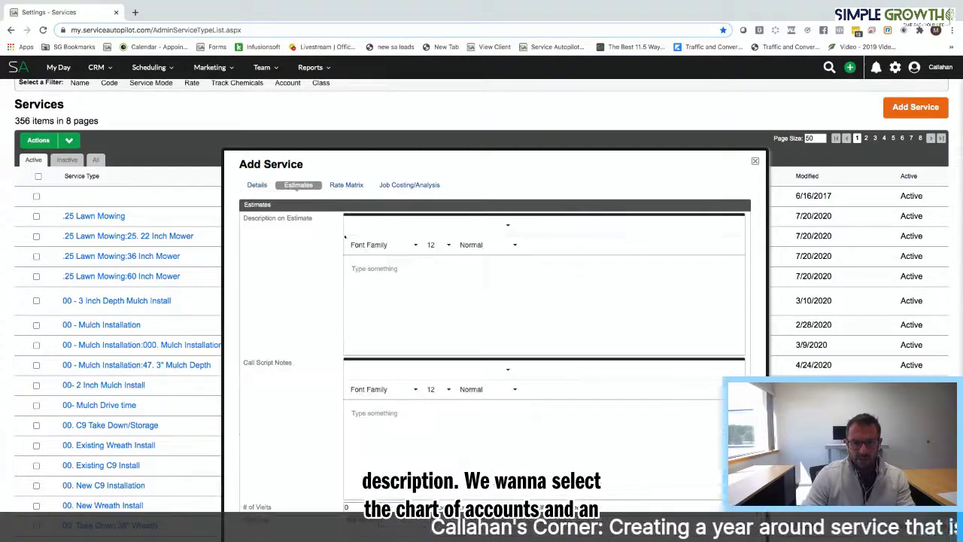
Use 'FB LIVE - Weekly Maint.' as the estimate description, check the Rate Matrix, and return to Details
click(372, 269)
text(FB LIVE - Weekly Maint.)
click(346, 185)
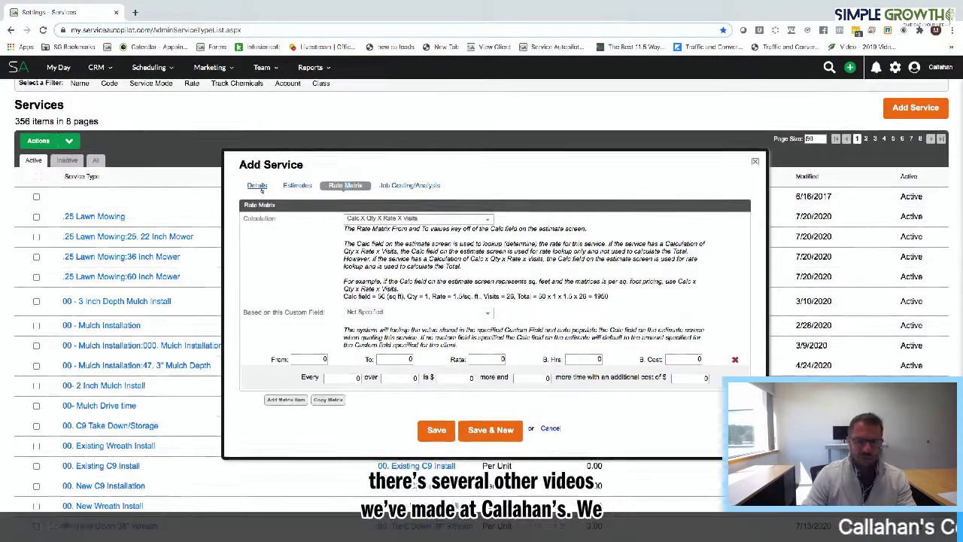
click(257, 186)
click(391, 224)
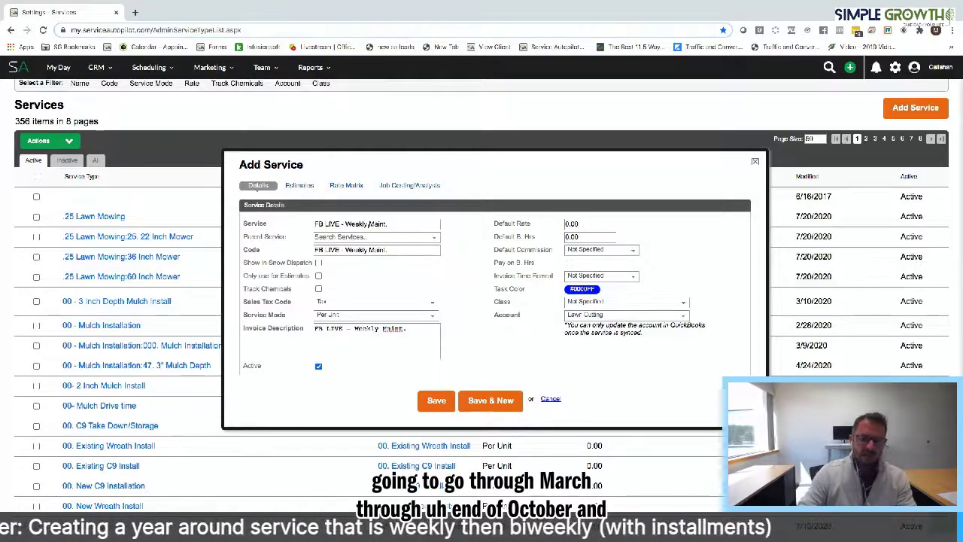
Save the weekly service and start 'FB LIVE - BI Weekly Maint.', reusing its name as the code
click(493, 401)
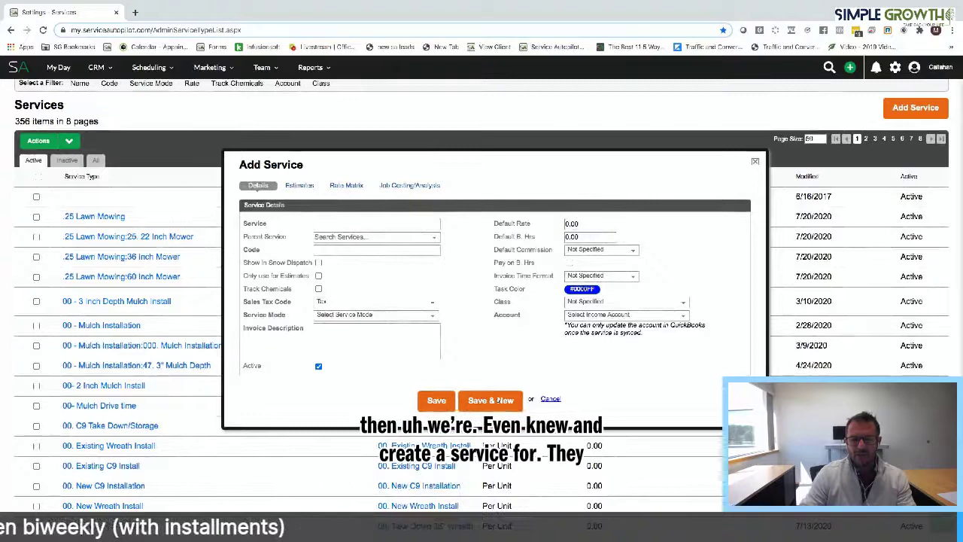
click(493, 407)
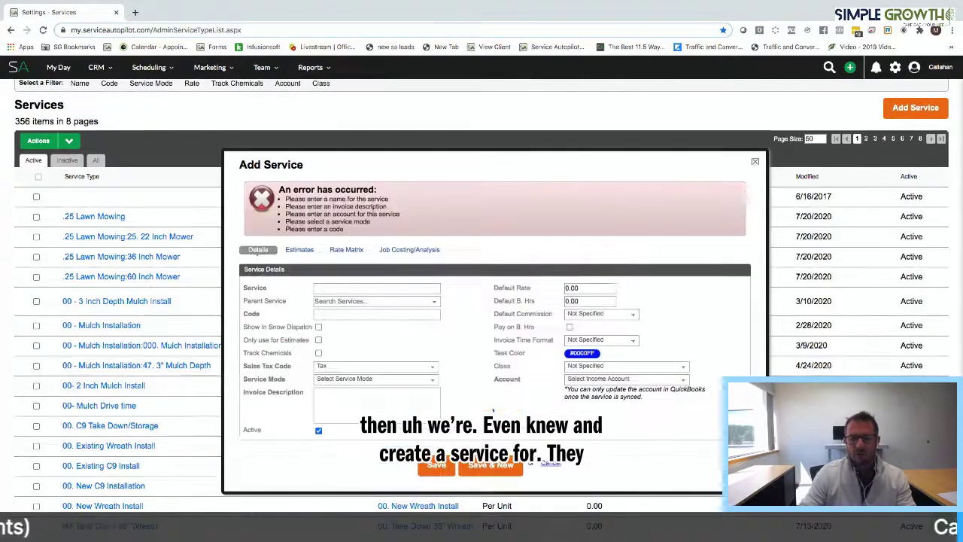
click(340, 290)
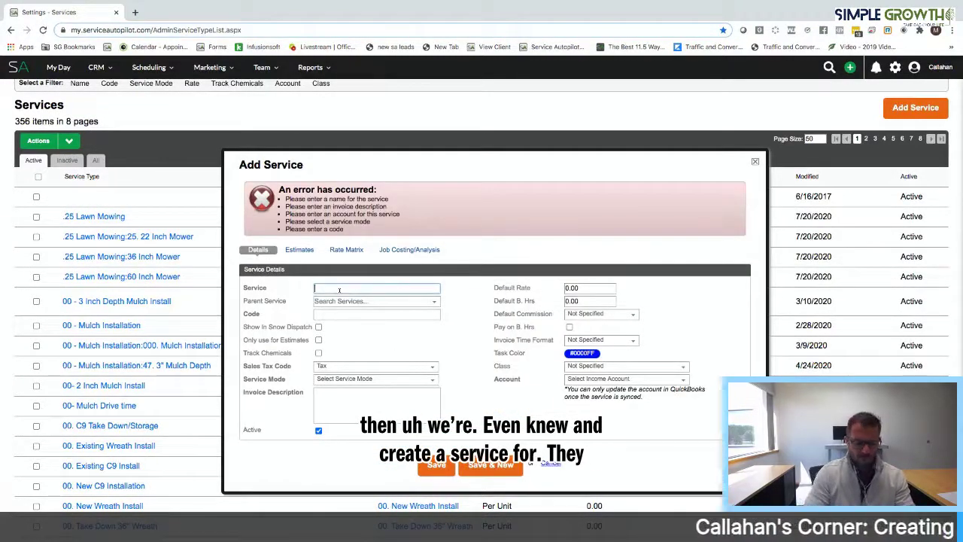
text(FB LIVE- Weekly Maint.)
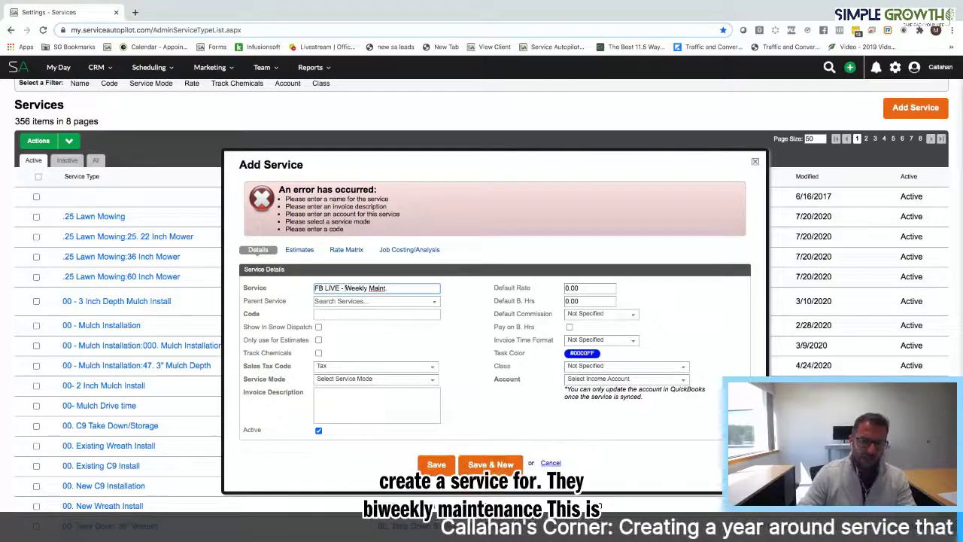
text(BI)
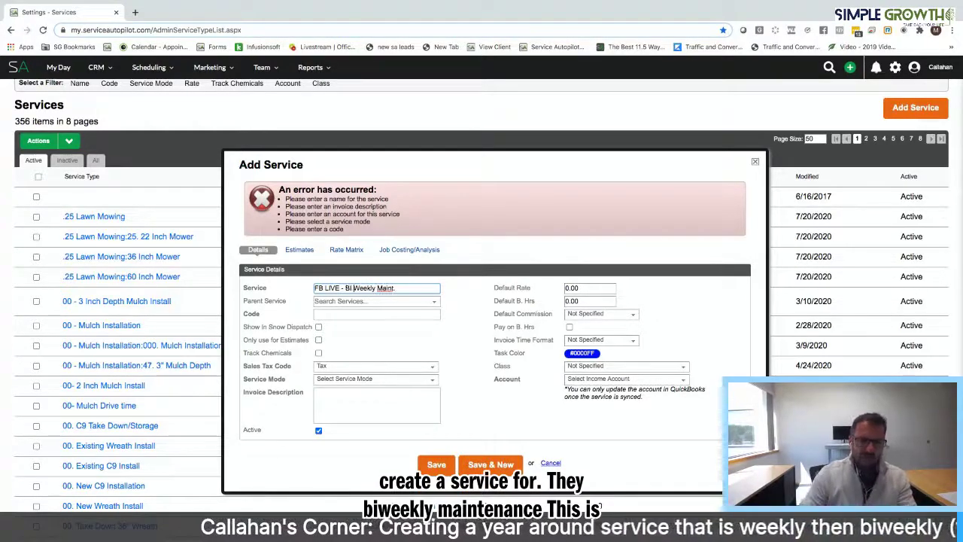
key(ctrl+a)
key(ctrl+c)
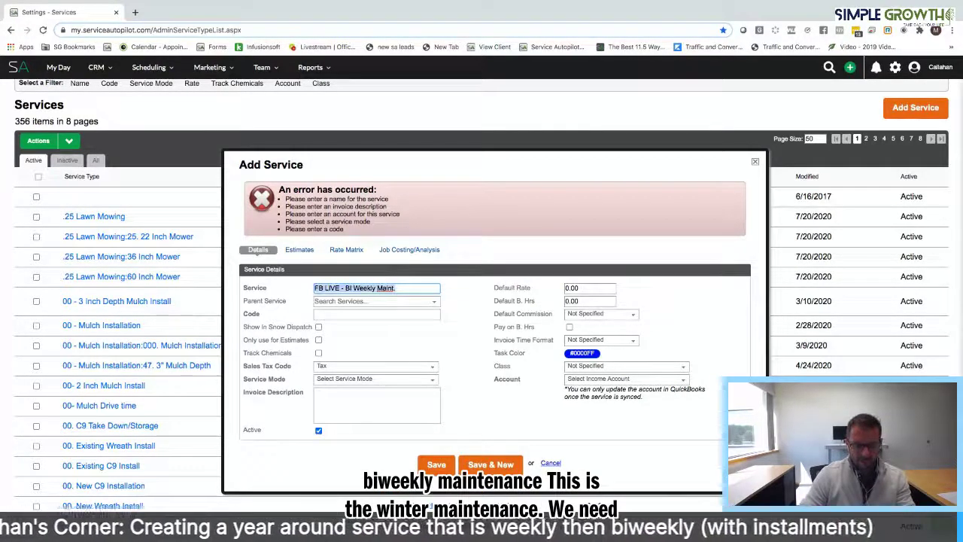
click(365, 313)
key(ctrl+v)
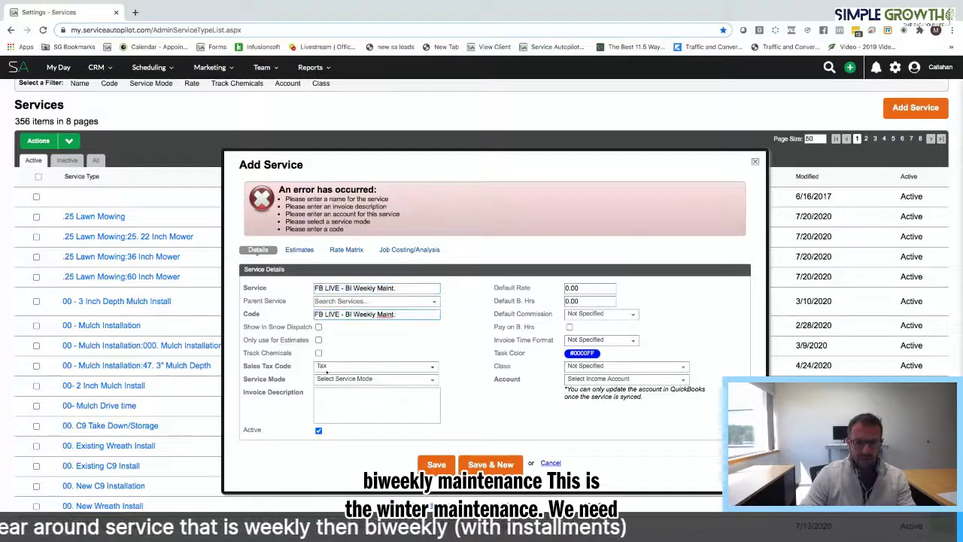
Make the biweekly service Per Unit under Lawn Cutting, with its name as invoice and estimate descriptions
click(342, 380)
click(331, 420)
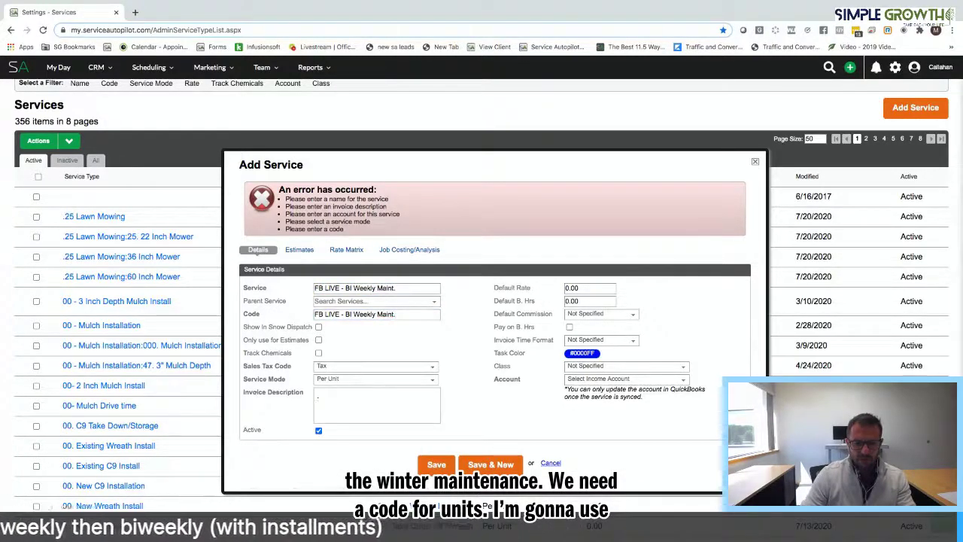
click(317, 397)
key(ctrl+v)
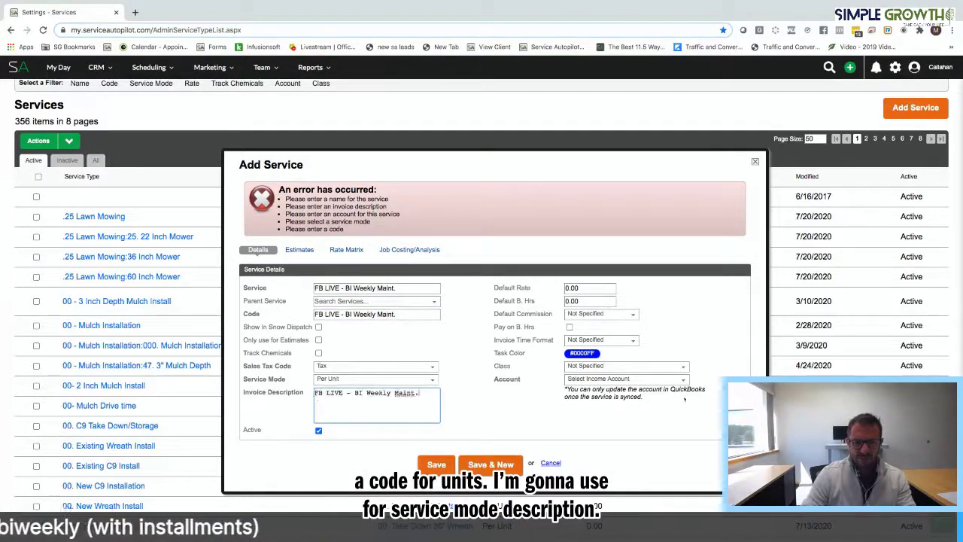
click(648, 379)
click(625, 455)
drag(481, 372, 482, 379)
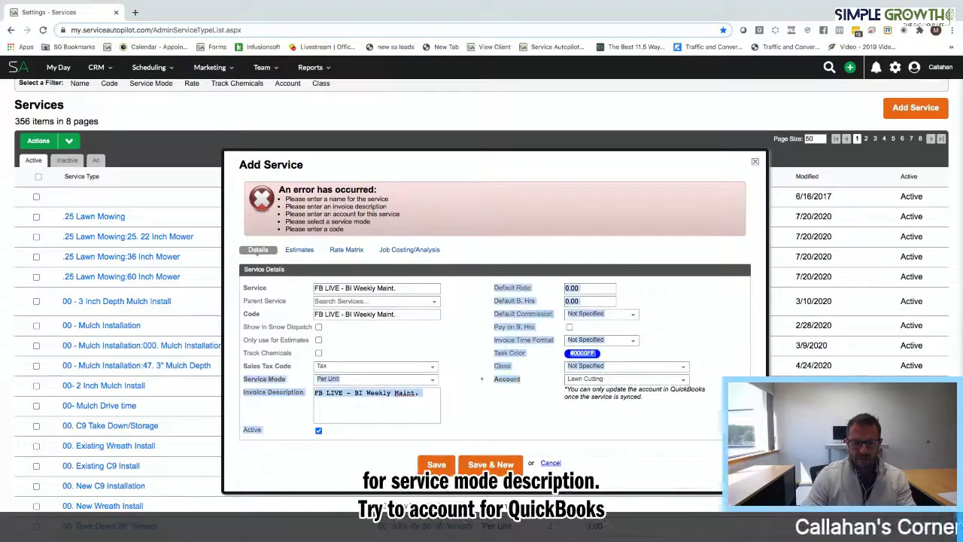
click(299, 249)
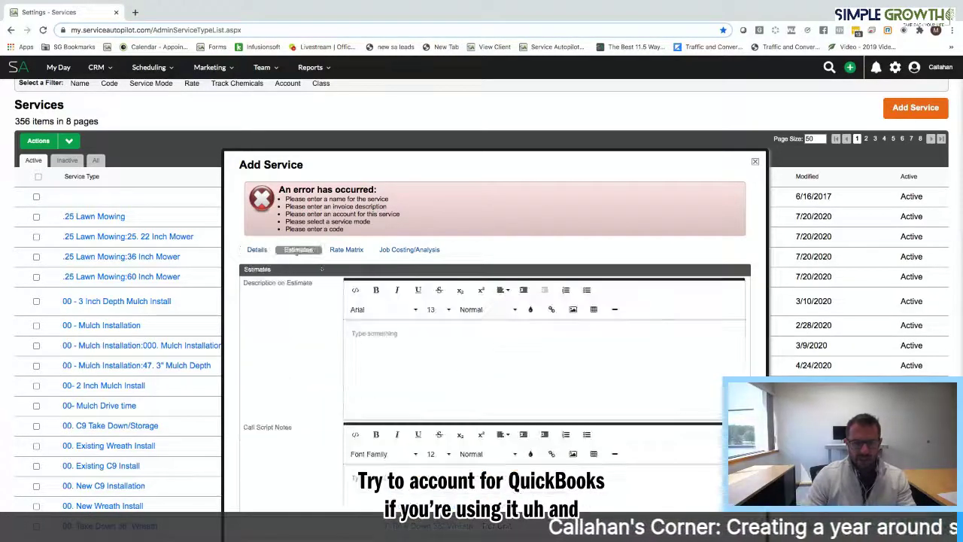
click(378, 344)
key(ctrl+v)
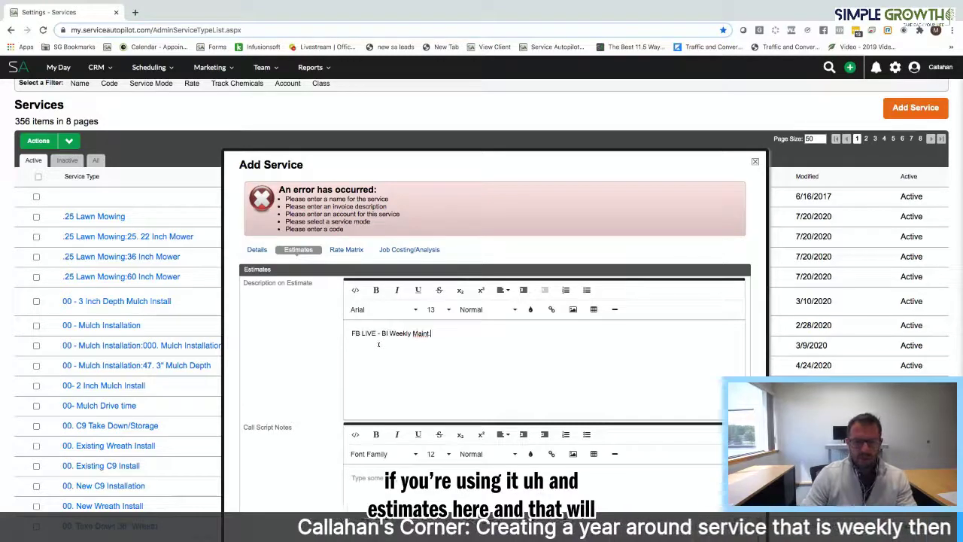
scroll(378, 344, down, 3)
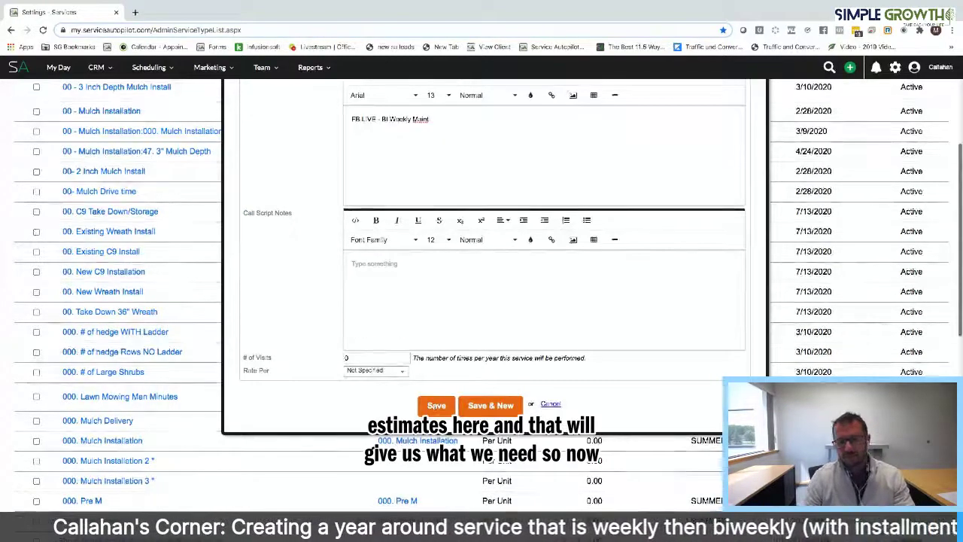
Save the FB LIVE - BI Weekly Maint. service and bring up the recent-customers search
click(436, 405)
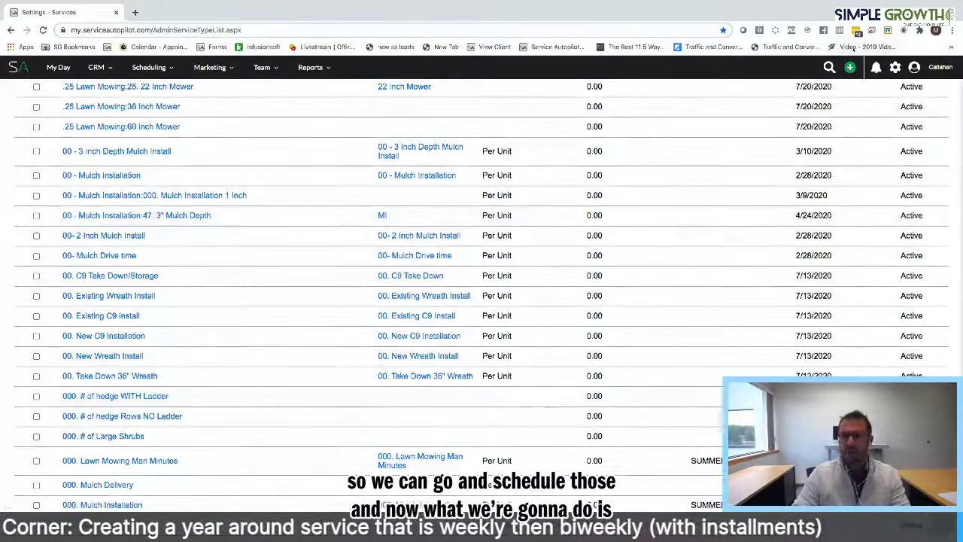
click(830, 67)
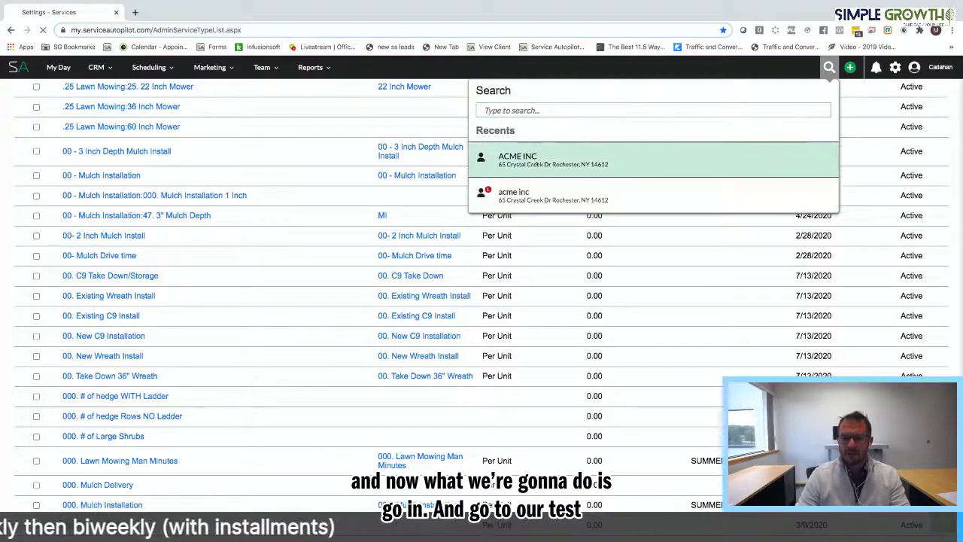
Open ACME INC from recent searches and choose 'Add a contract' in its Contracts section
click(538, 162)
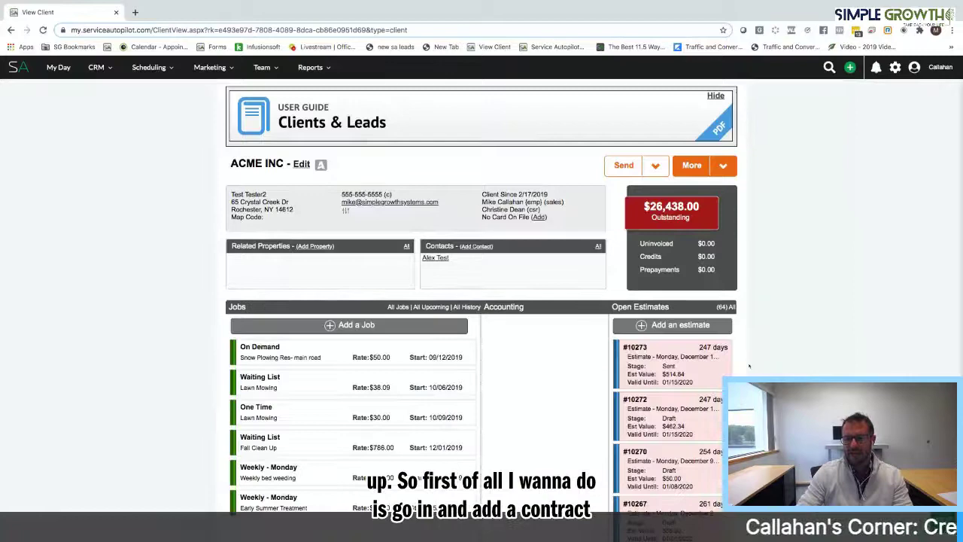
scroll(751, 367, down, 3)
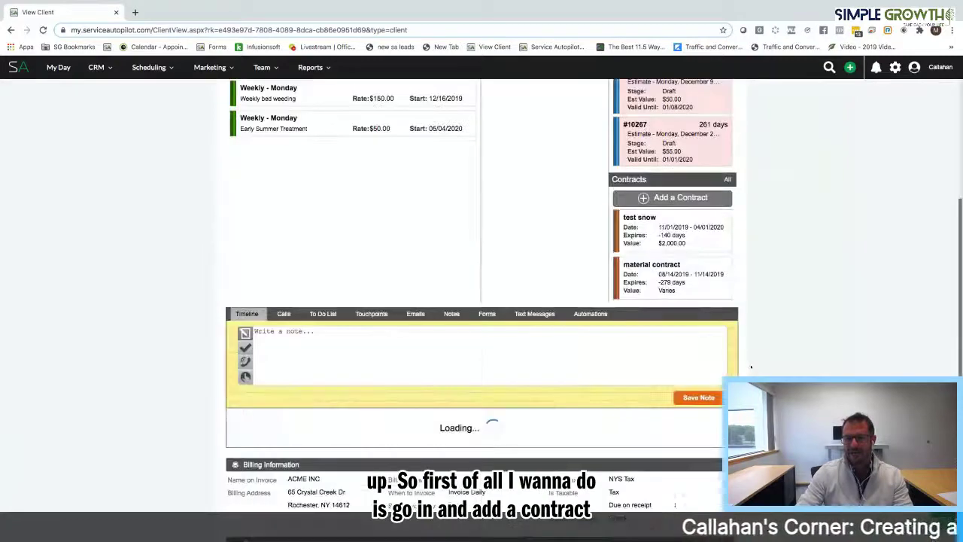
click(672, 199)
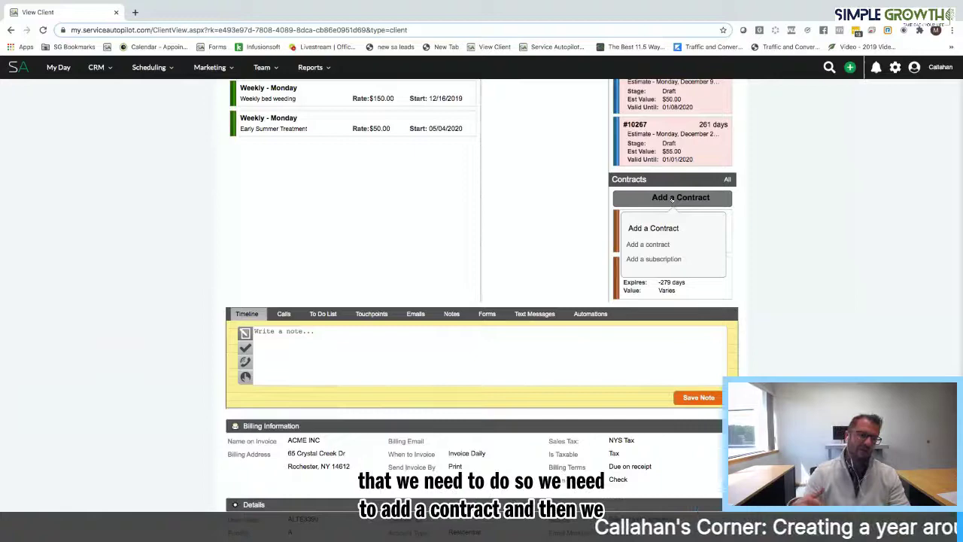
click(656, 246)
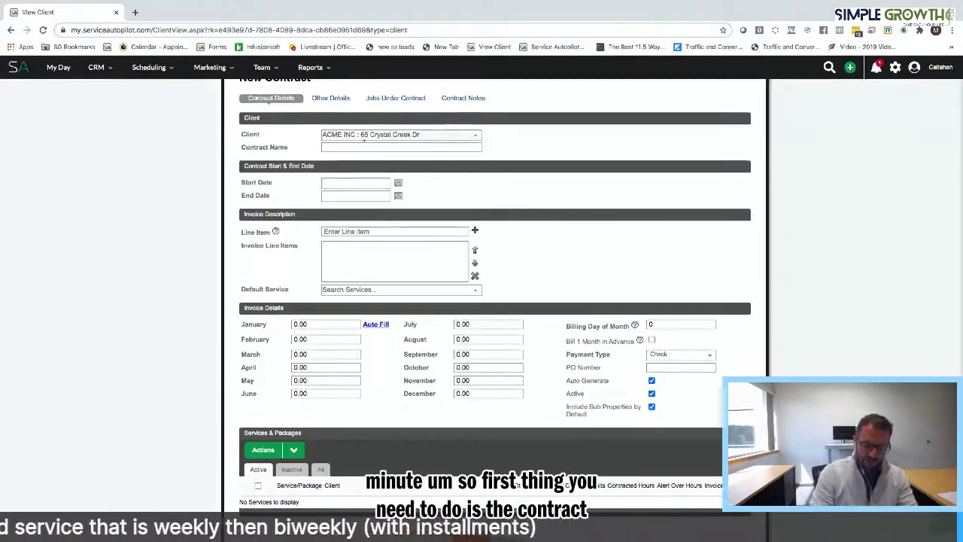
Complete the contract name as 'Yearly Maint. Contract'
scroll(365, 139, up, 3)
click(380, 275)
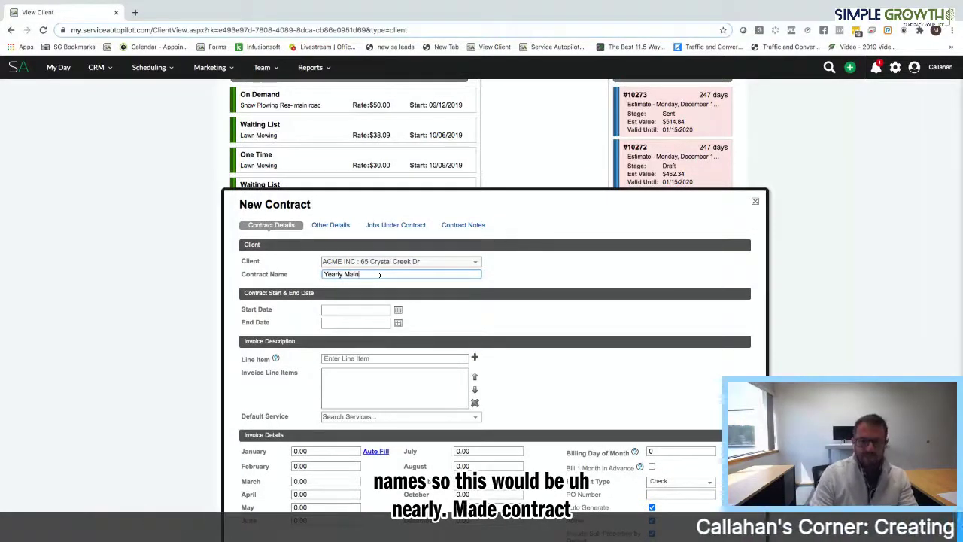
text(t. Contract)
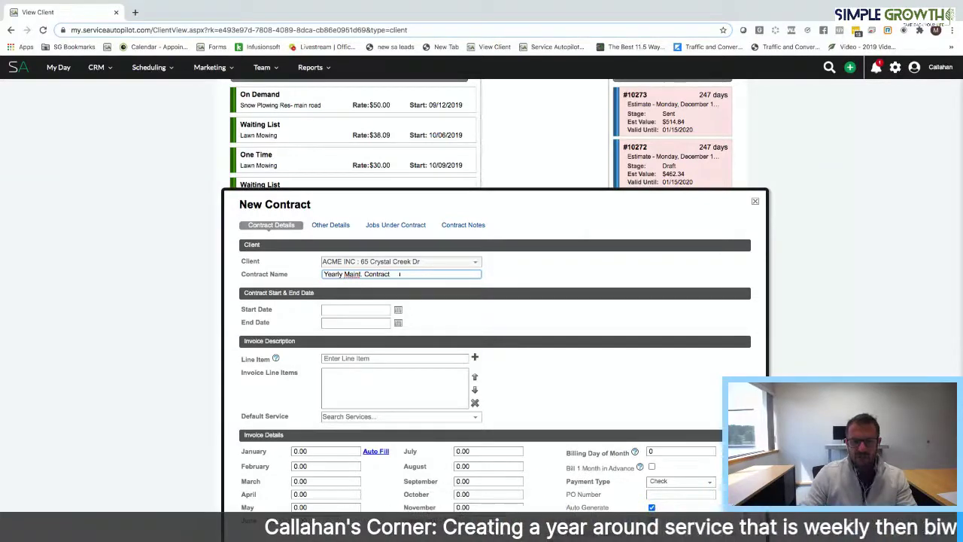
drag(391, 273, 289, 265)
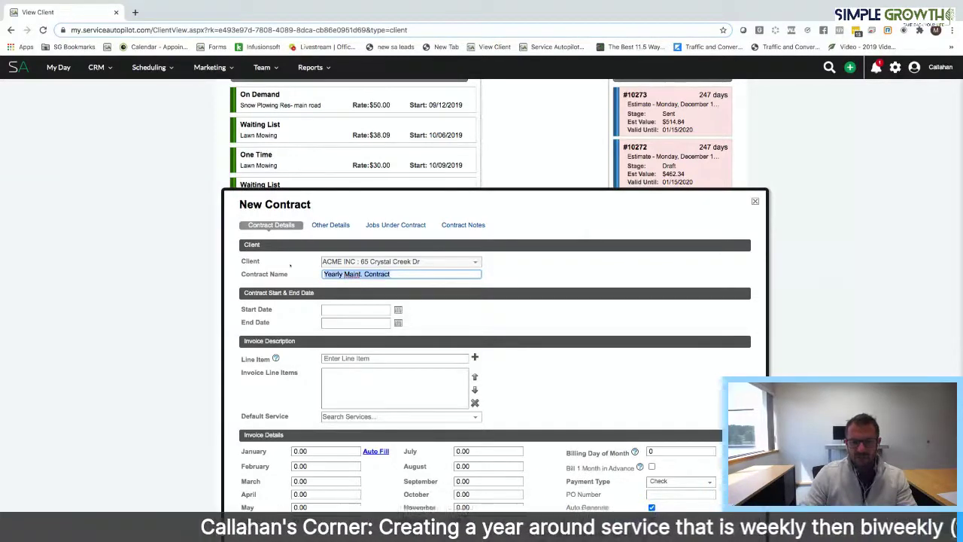
key(Tab)
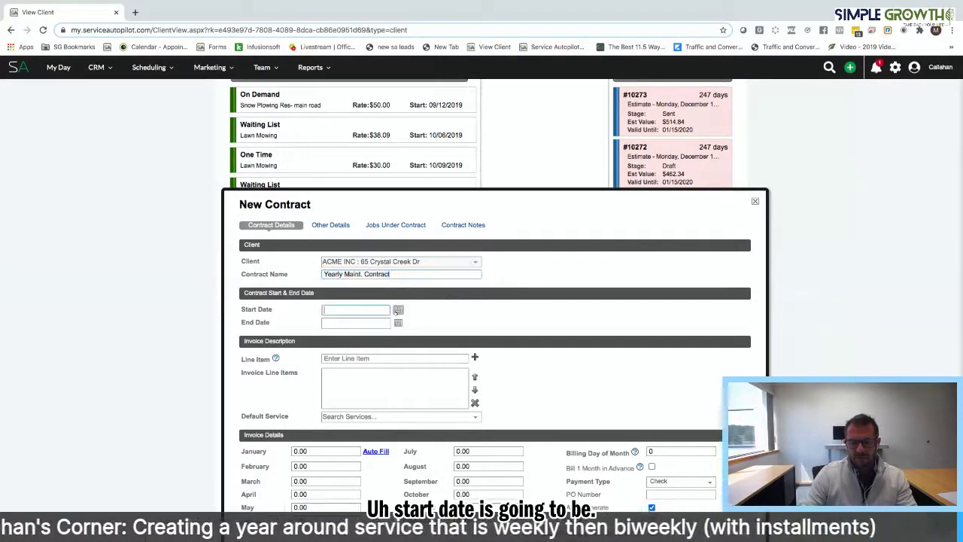
Set the contract start date to 03/01/2021
click(398, 310)
click(410, 322)
click(409, 322)
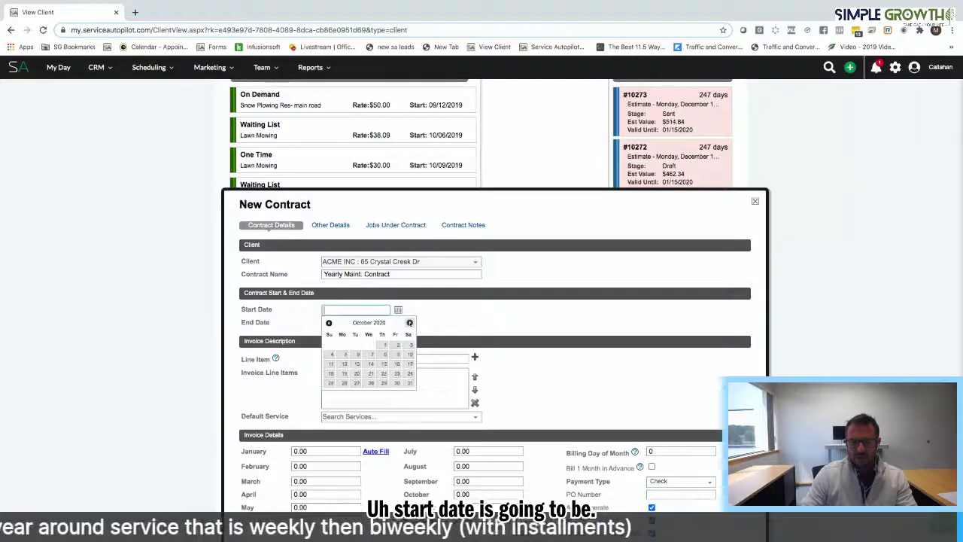
click(409, 322)
click(410, 322)
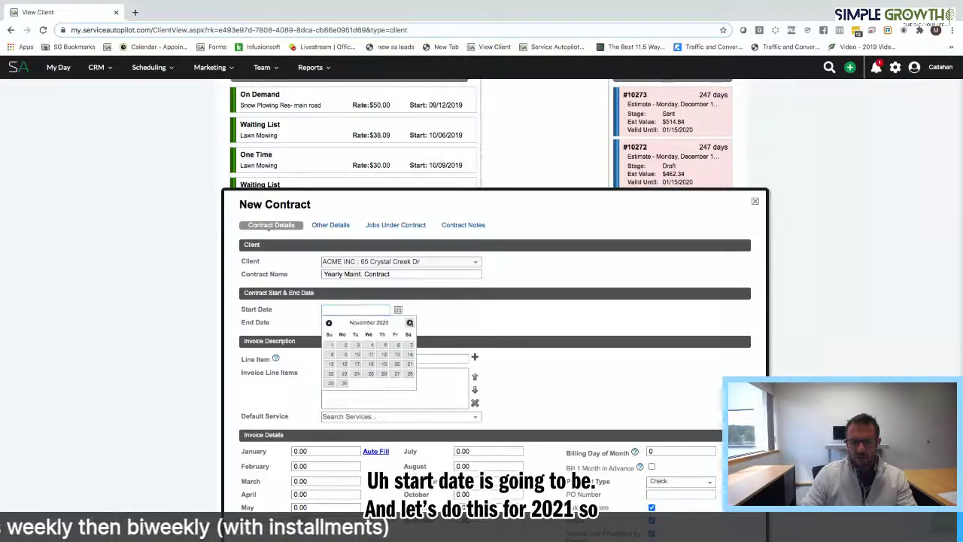
click(409, 322)
click(410, 322)
click(409, 322)
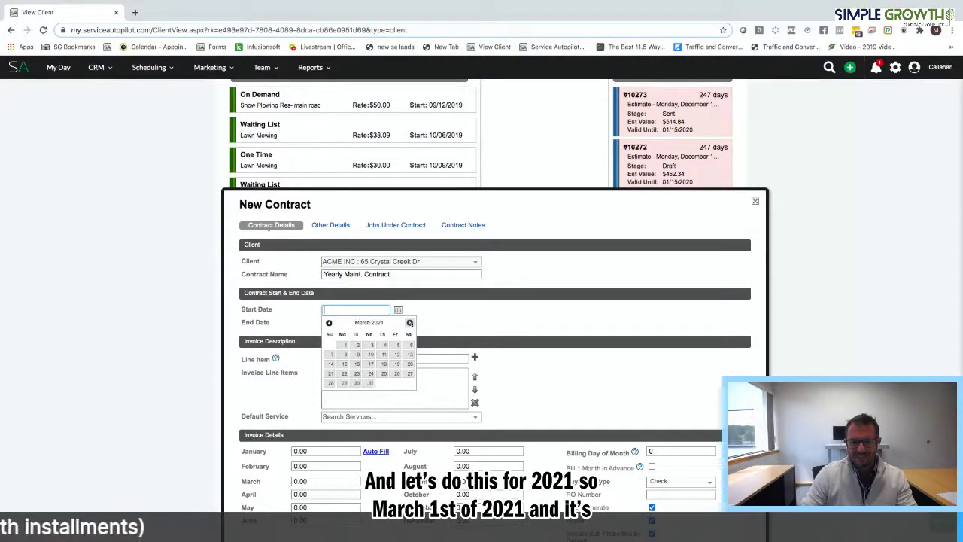
click(343, 345)
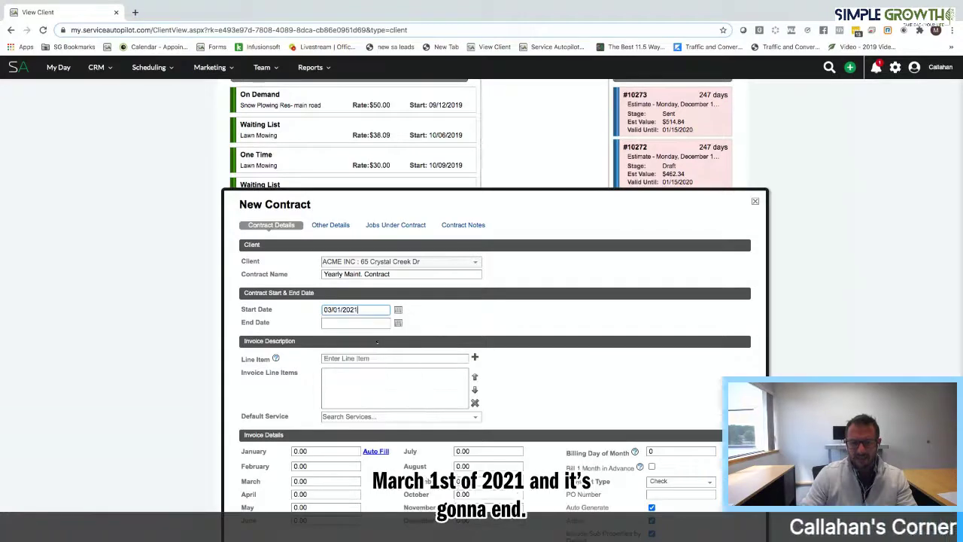
Set the contract end date to 10/31/2021
click(398, 322)
click(409, 336)
click(409, 336)
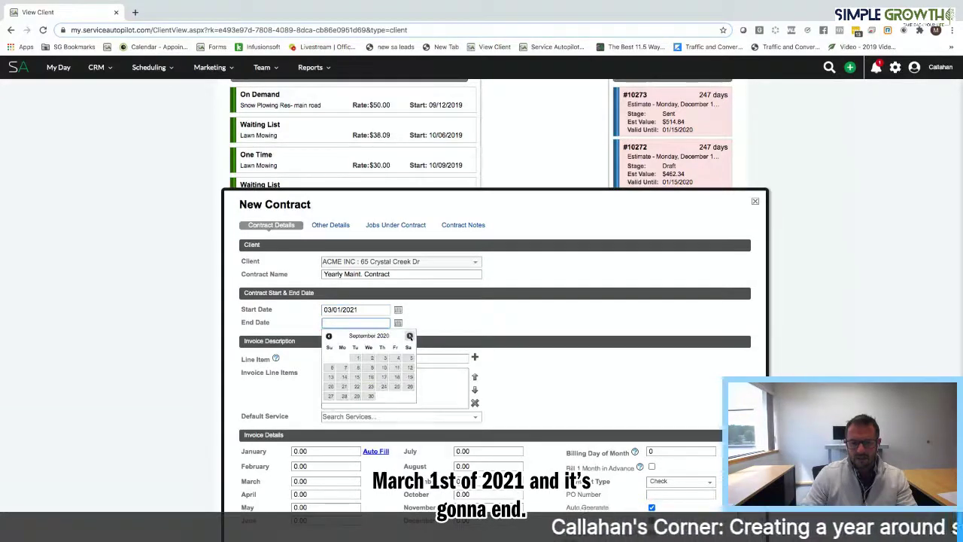
click(408, 335)
click(408, 336)
click(409, 336)
click(408, 336)
click(409, 336)
click(409, 335)
click(409, 336)
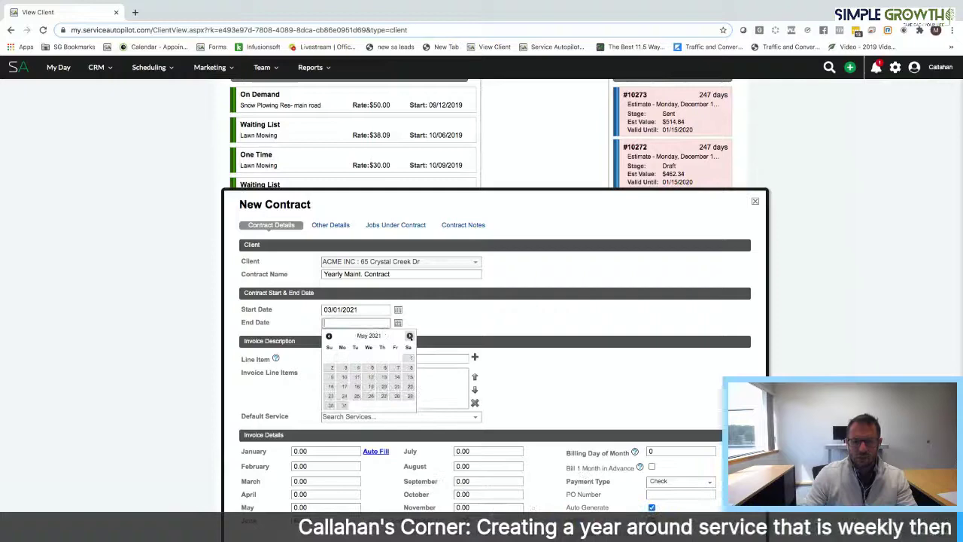
click(410, 336)
click(410, 335)
click(410, 336)
click(409, 336)
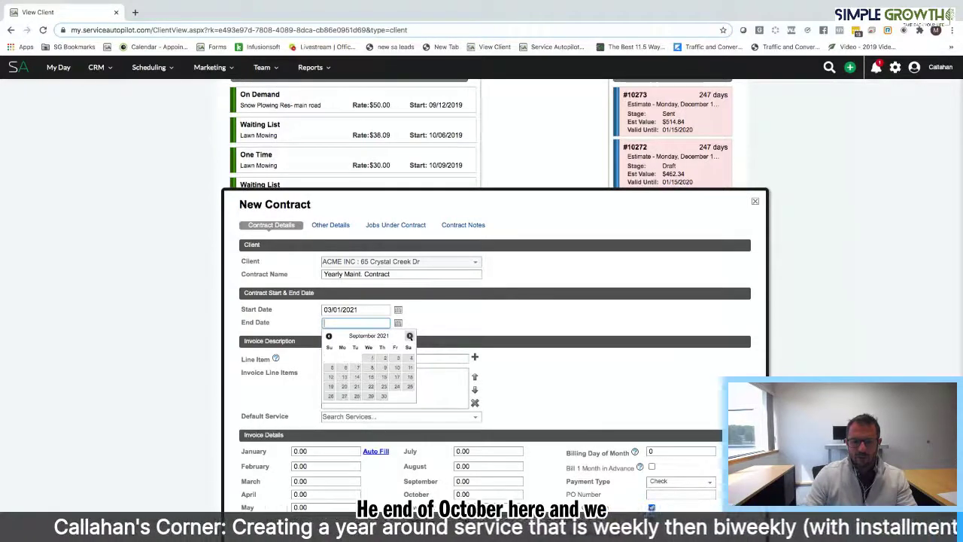
click(409, 336)
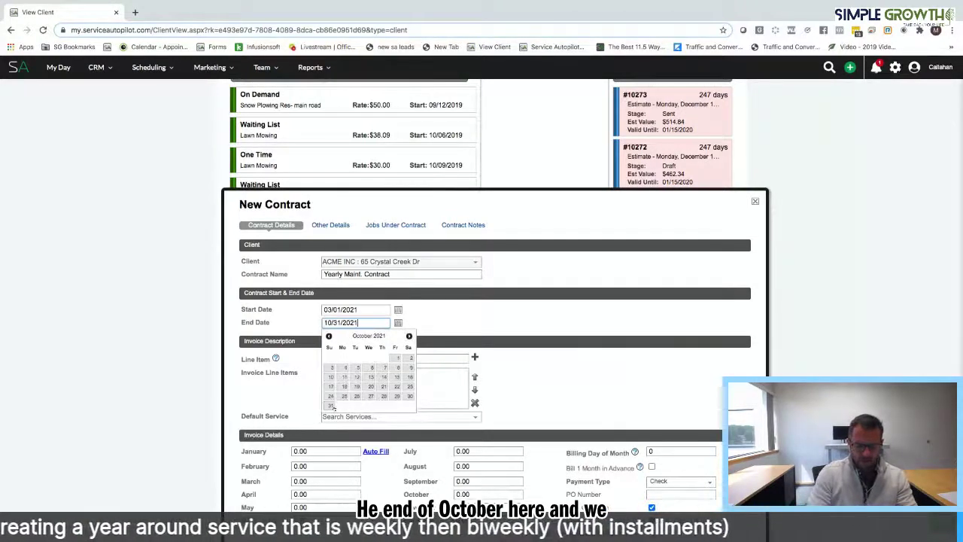
click(357, 359)
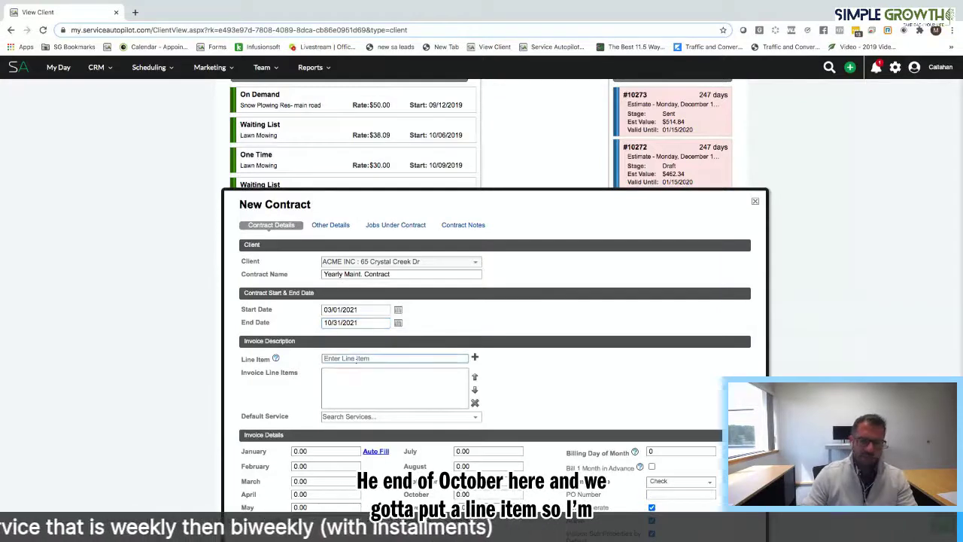
Add an invoice line item named 'FB LIVE - Summer Maint. Contract'
text(FB LIVE - Bi Weekly Maint)
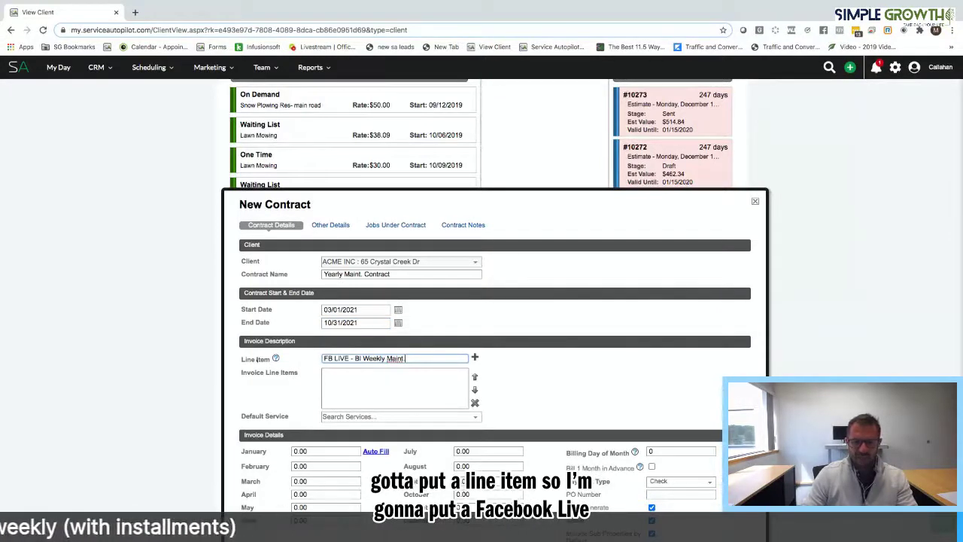
drag(413, 358, 355, 359)
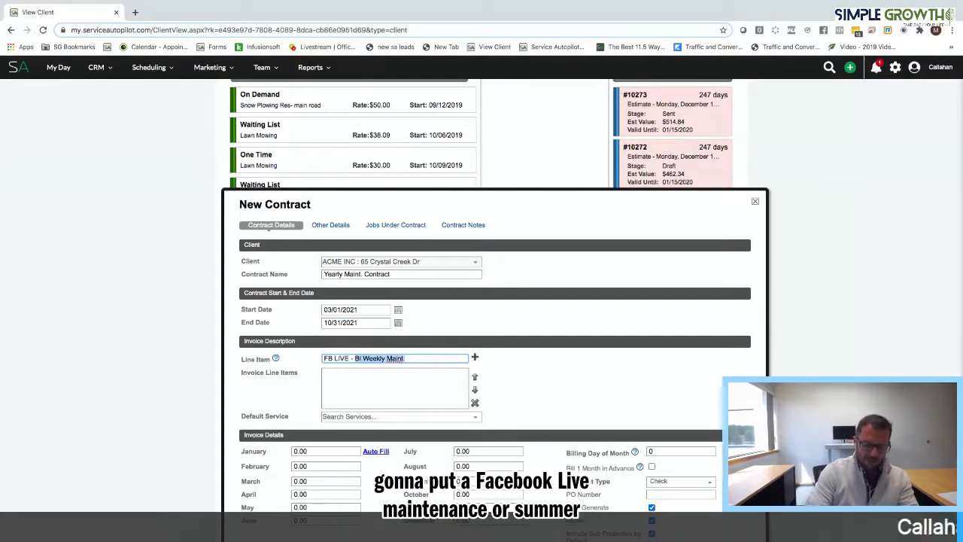
text(B LIVE - S)
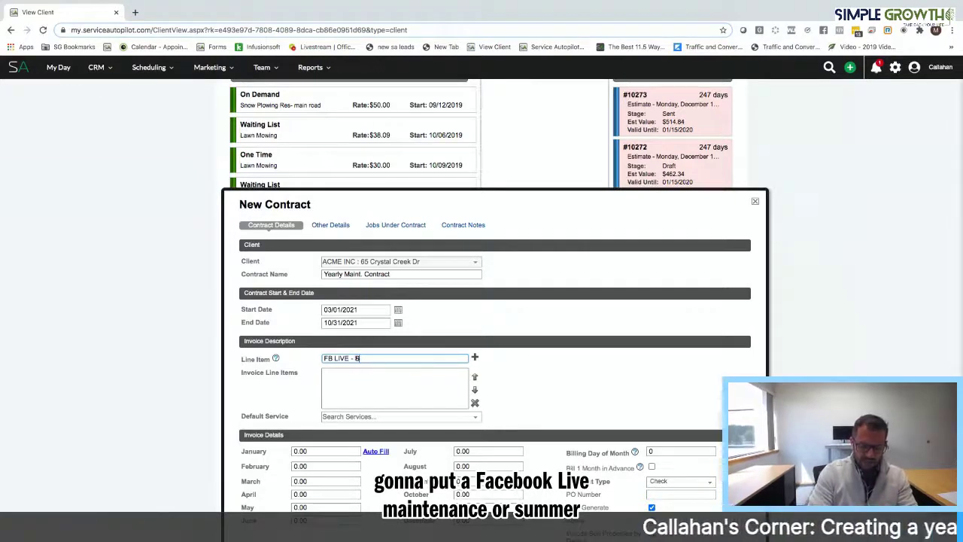
text(ummer)
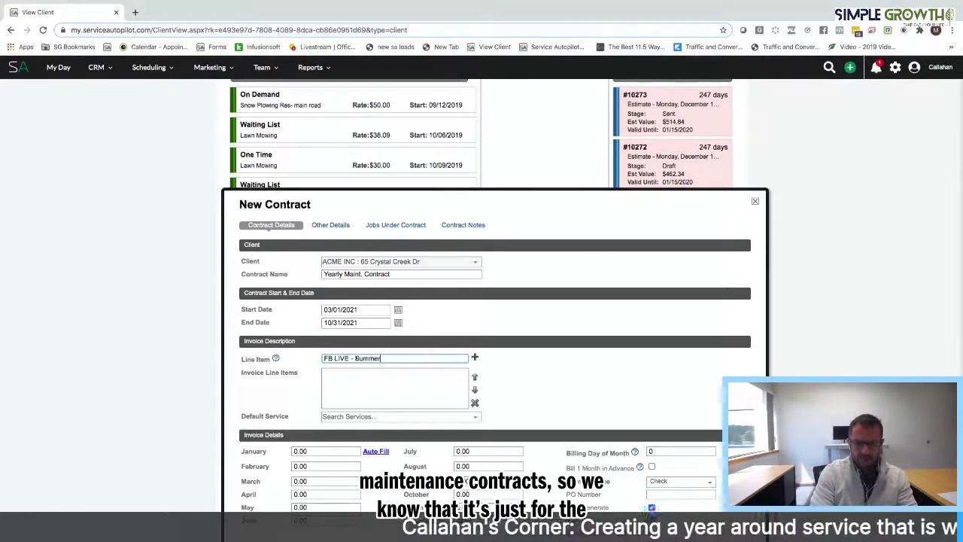
text( Maint C)
text(ontr)
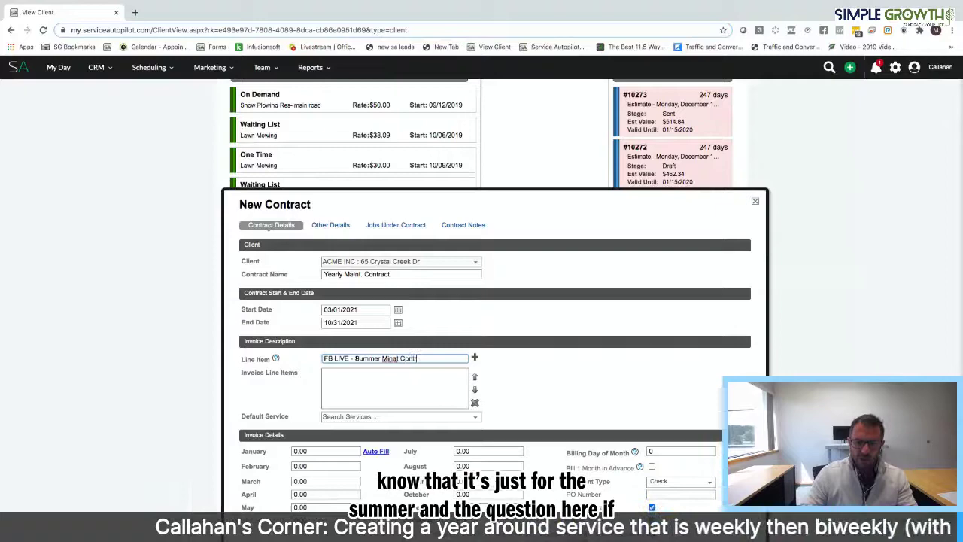
text(ct)
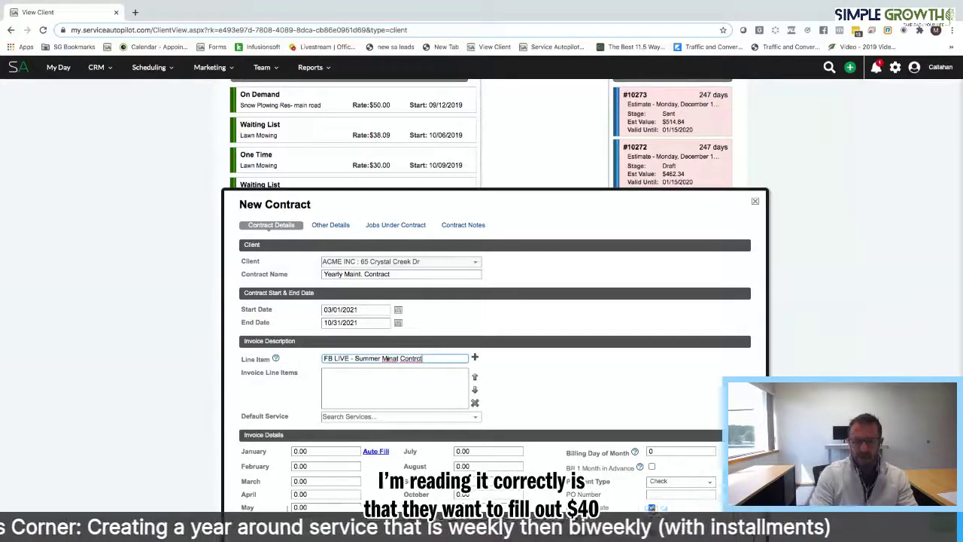
double_click(384, 359)
text(Mai)
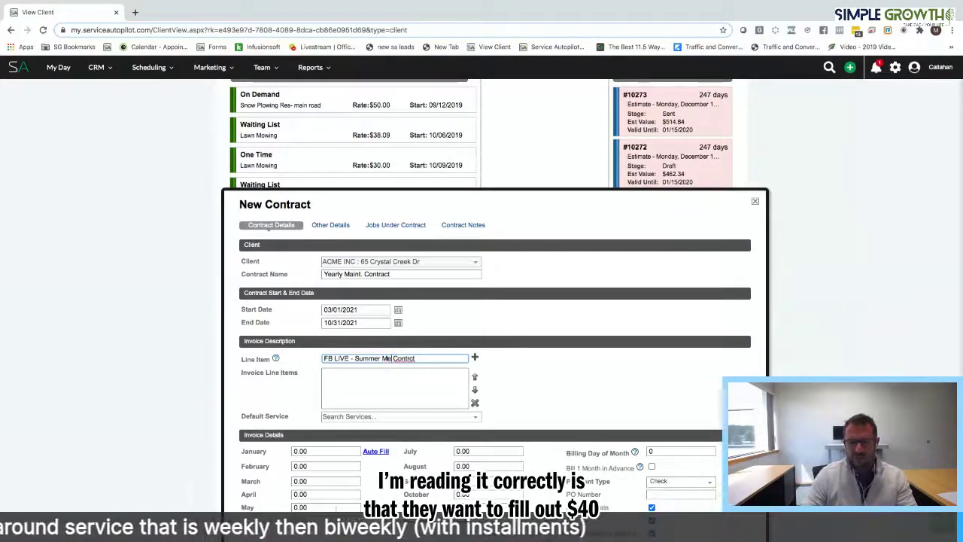
text(nt. )
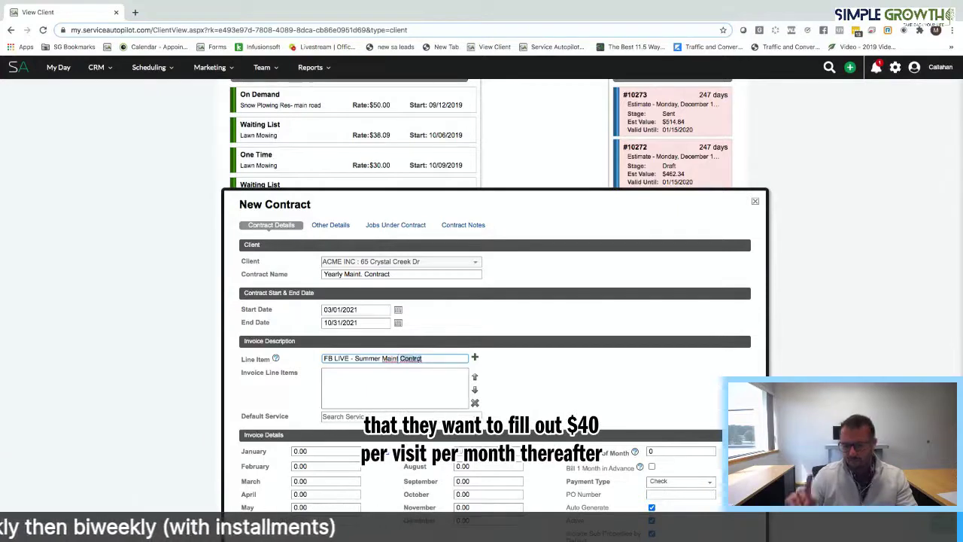
text(Contract)
click(475, 358)
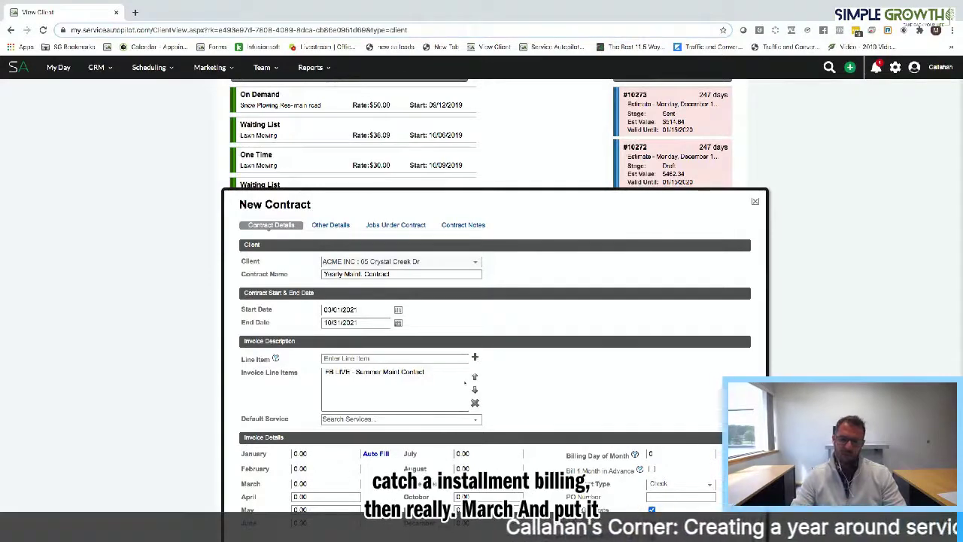
Enter 140 as the amount for every month, then zero out January and February
scroll(464, 384, down, 1)
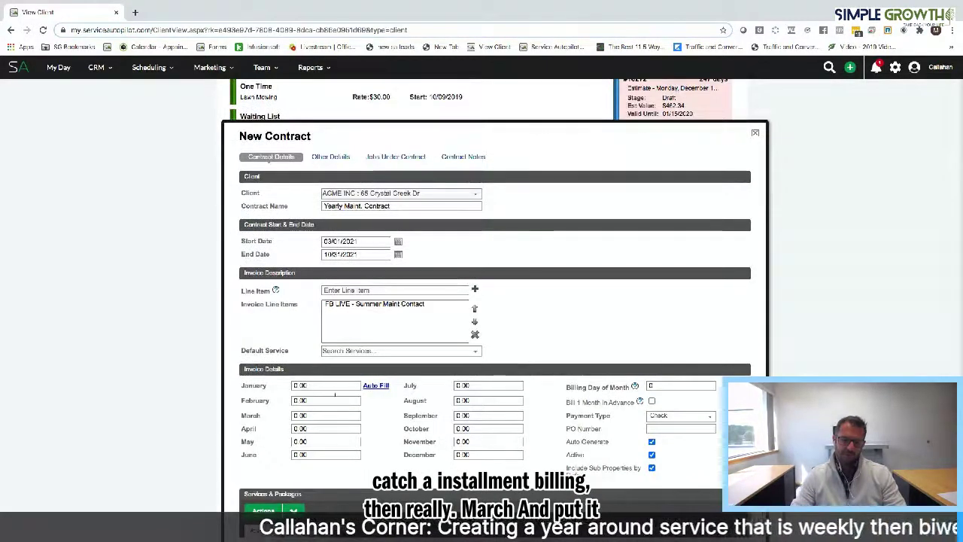
click(335, 386)
text(140)
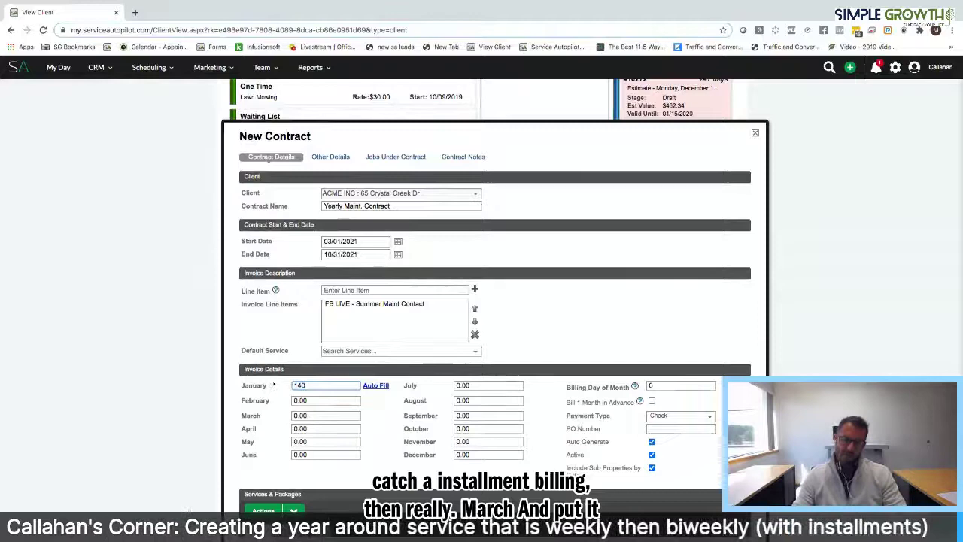
click(376, 386)
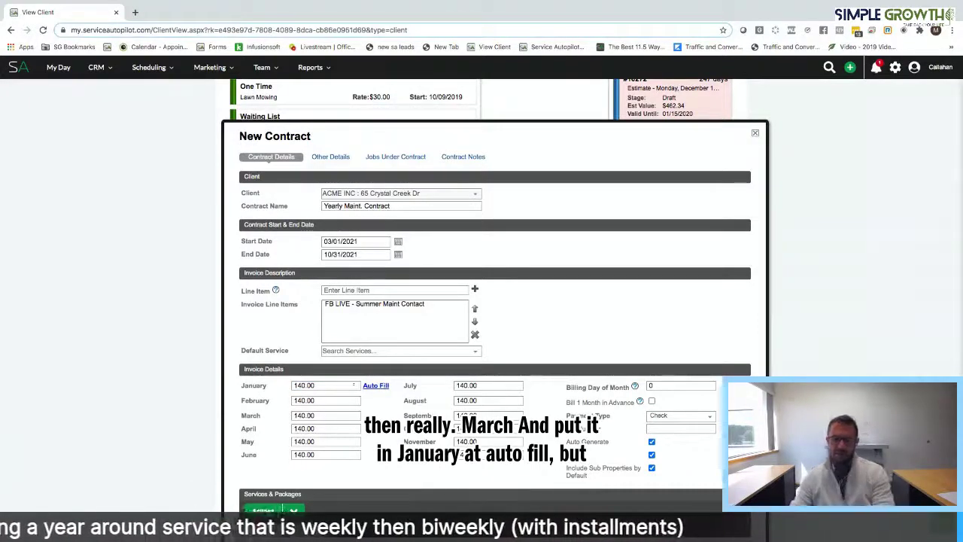
click(353, 385)
text(0)
click(302, 400)
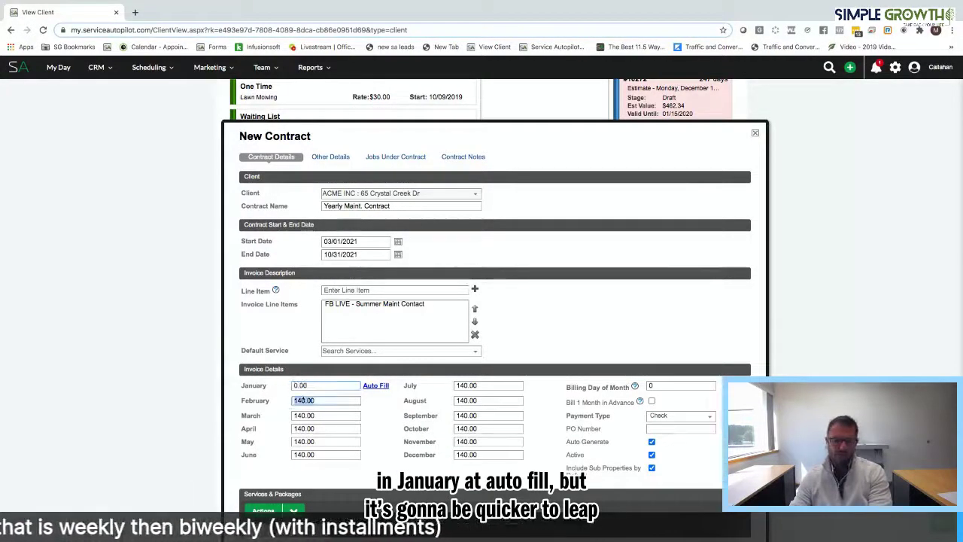
text(0)
key(Tab)
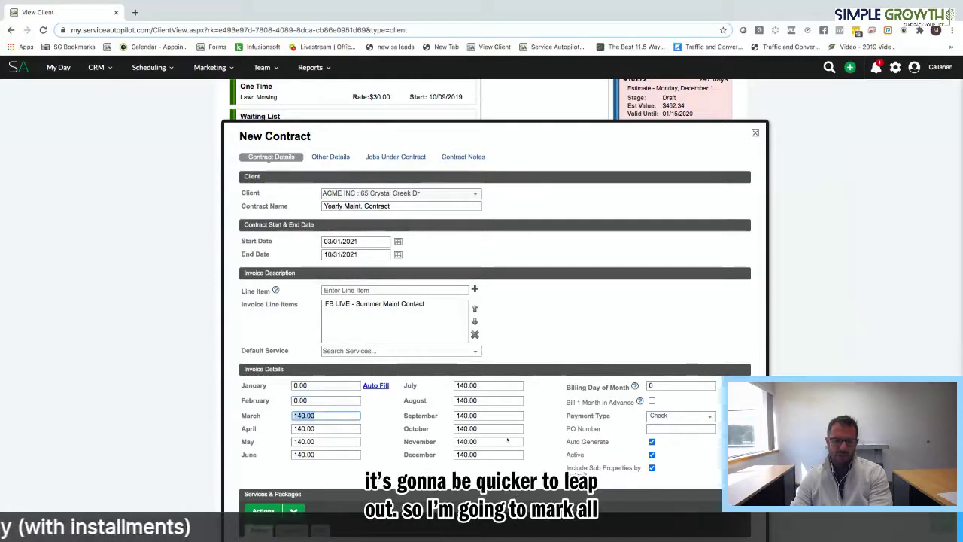
Change the December and November amounts from 140.00 to 0
double_click(489, 455)
key(BackSpace)
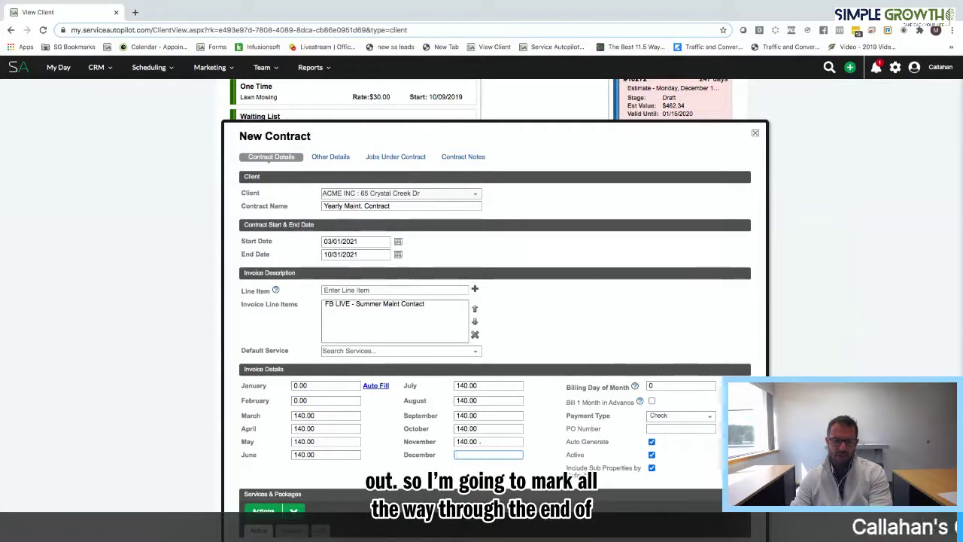
text(0)
double_click(480, 442)
key(BackSpace)
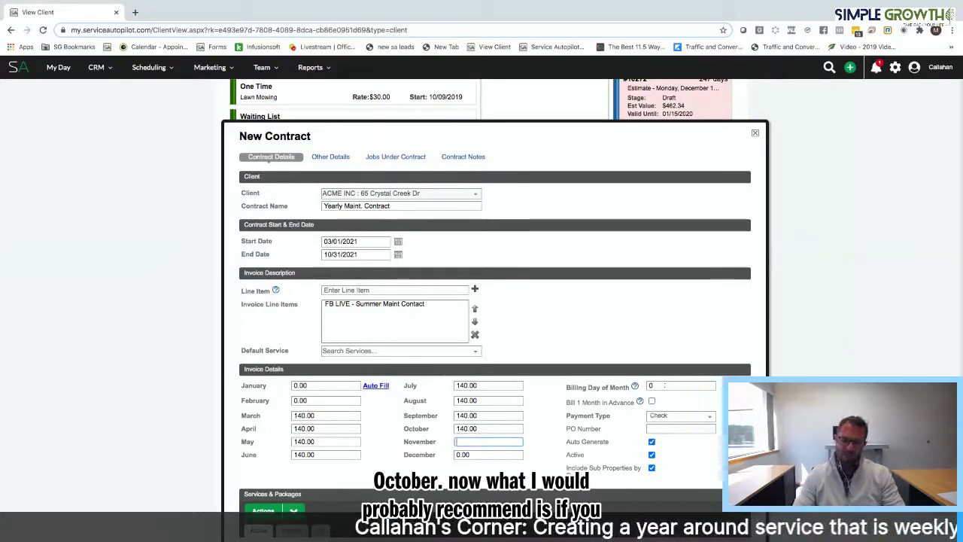
text(0)
Set billing day of month to 1, leaving Bill 1 Month in Advance off
double_click(664, 386)
text(1)
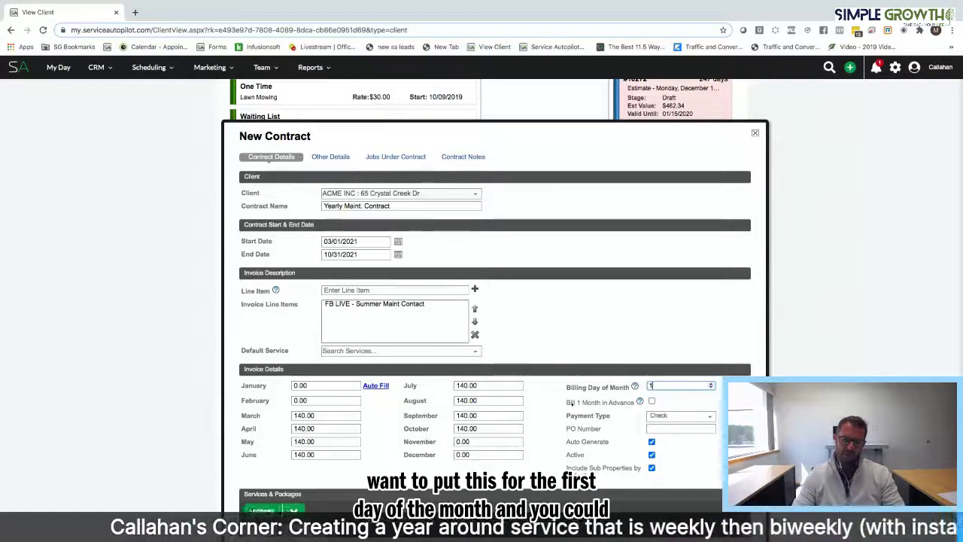
click(613, 402)
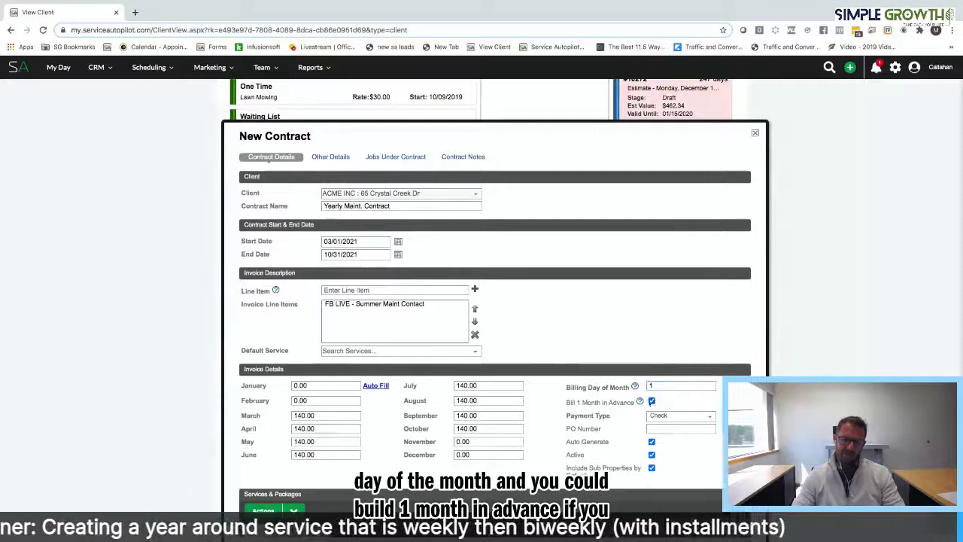
click(651, 402)
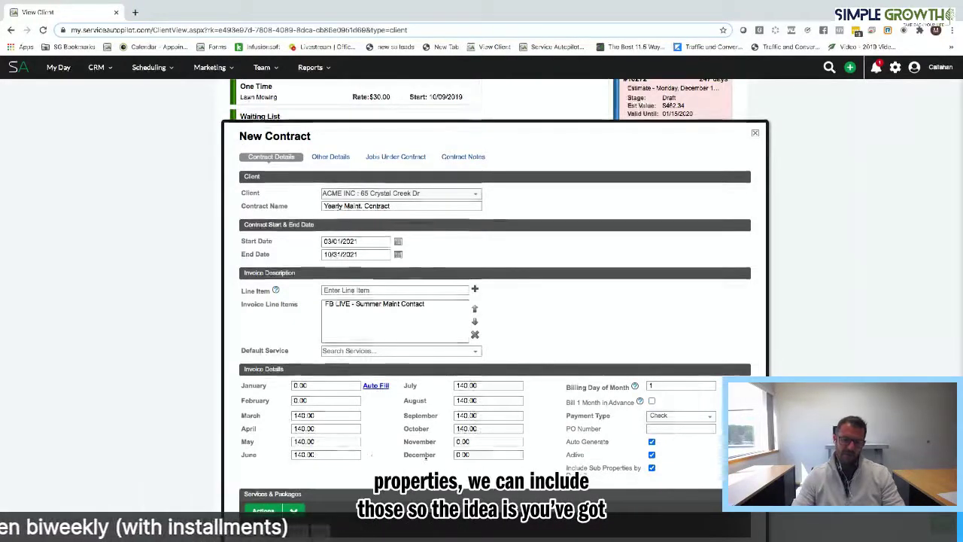
Add a contract item for FB LIVE - Weekly Maint., found by searching 'fb', with 38 visits
scroll(287, 337, down, 3)
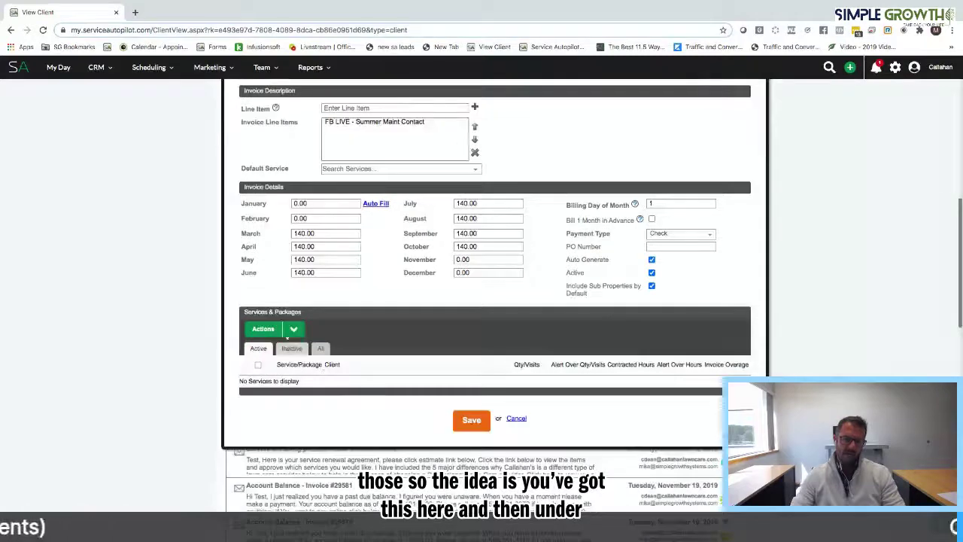
click(288, 331)
click(279, 364)
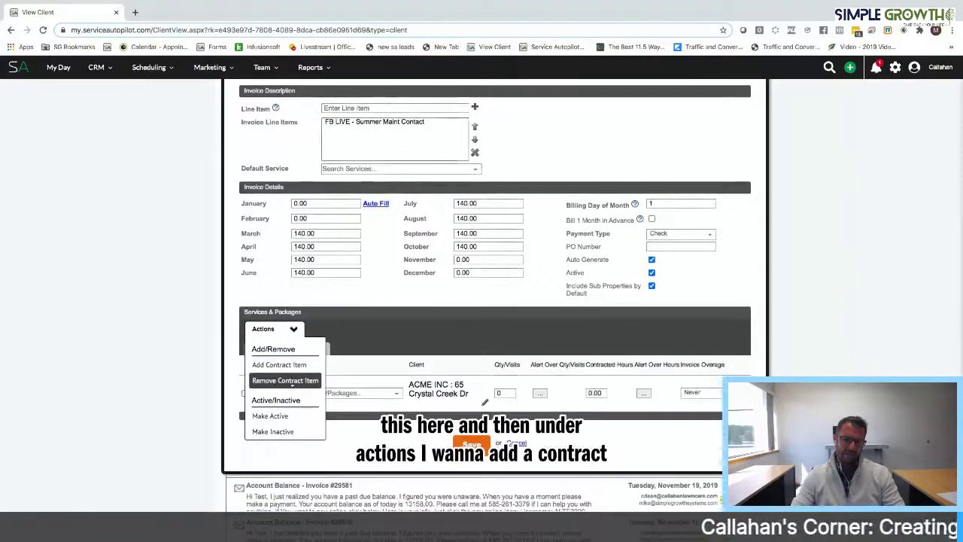
click(341, 393)
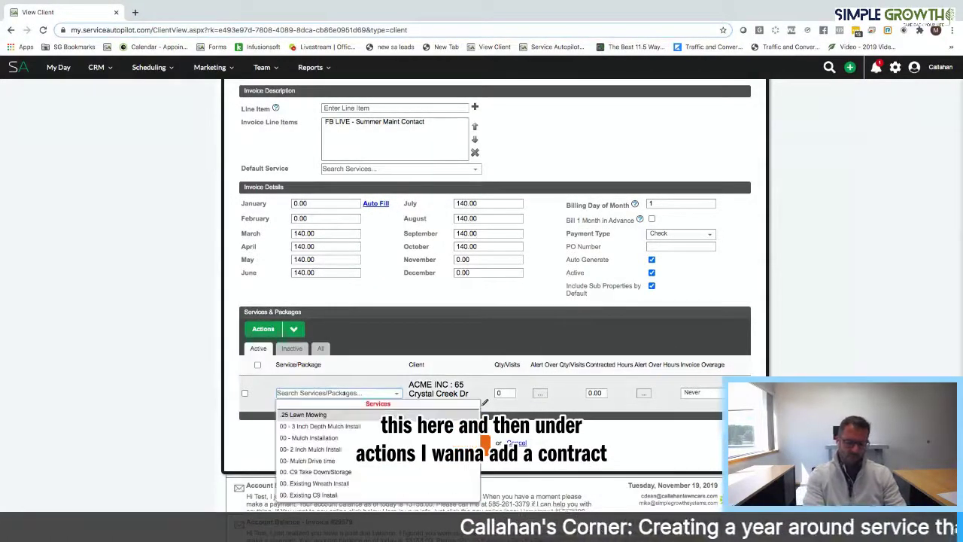
text(fb)
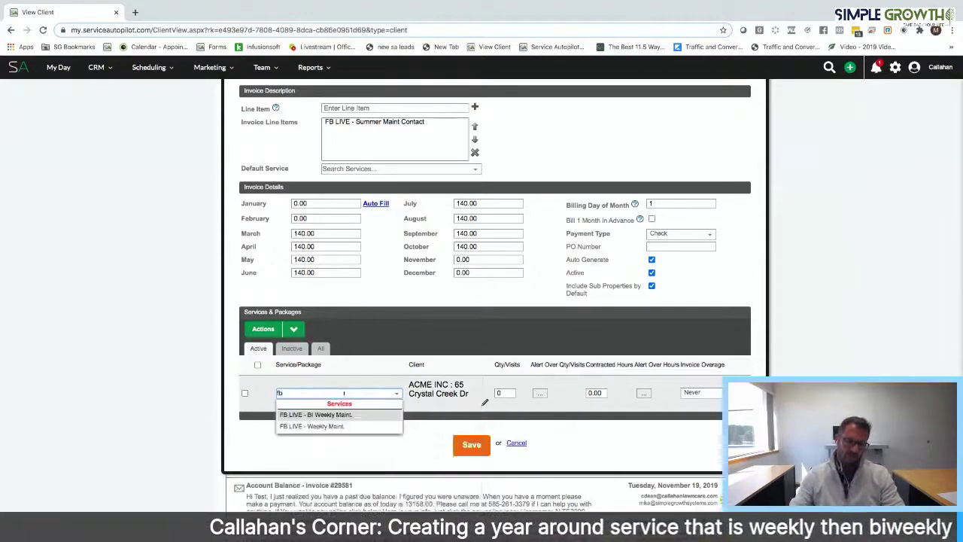
click(321, 426)
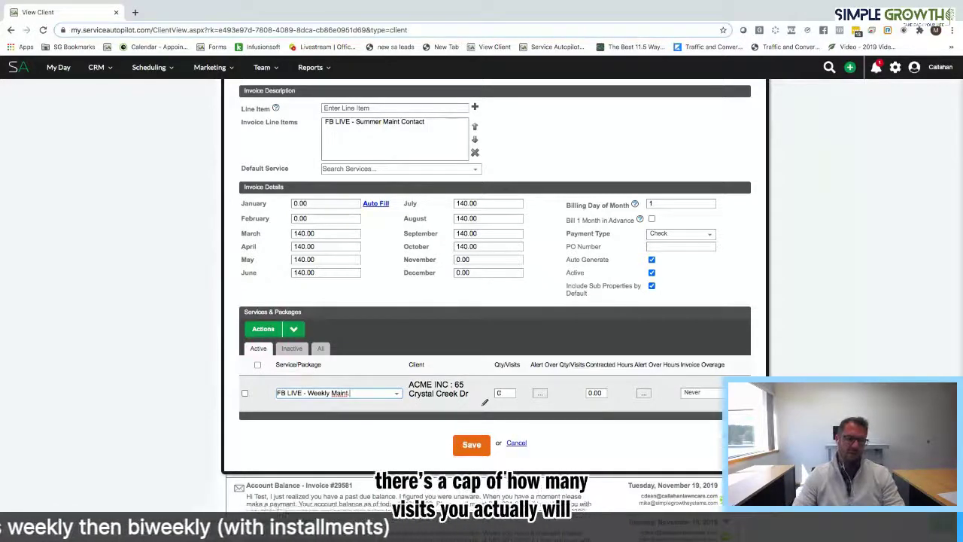
key(Tab)
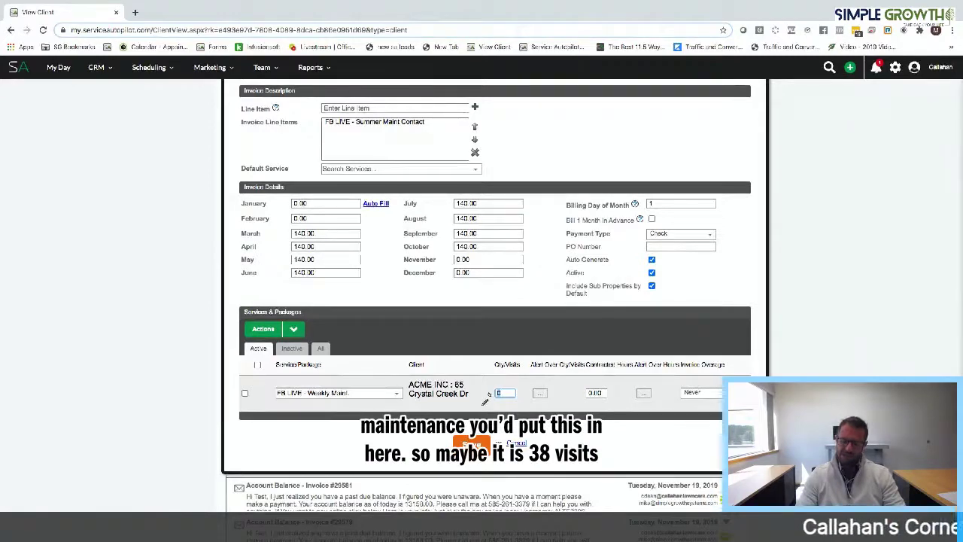
text(38)
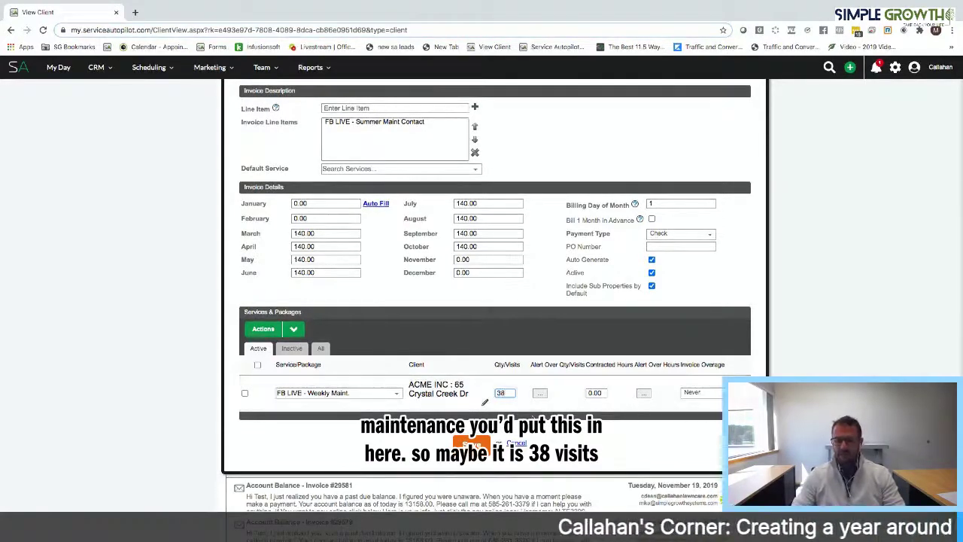
key(Tab)
Save a visits alert for Greater Than / Equal To 38 that notifies a chosen role
key(Return)
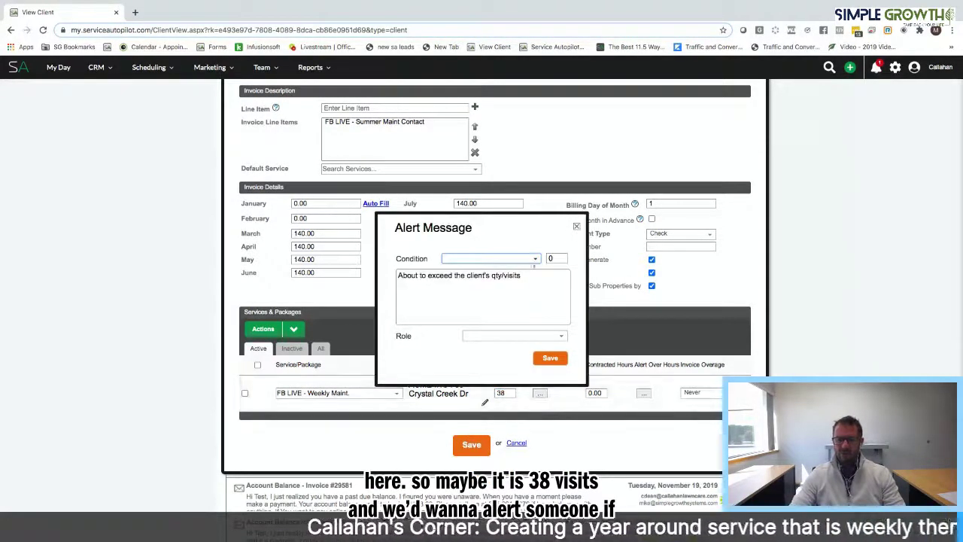
key(space)
key(Down)
key(Return)
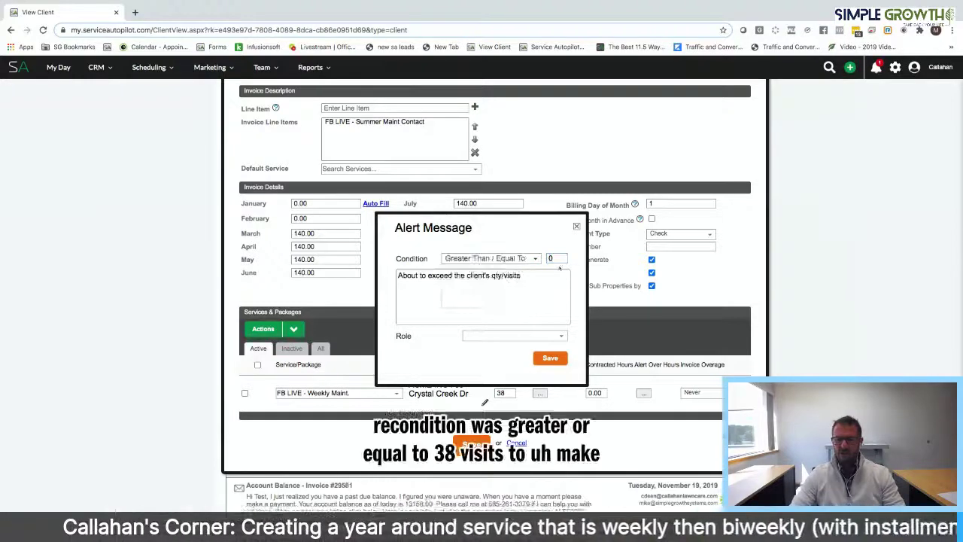
click(555, 258)
text(38)
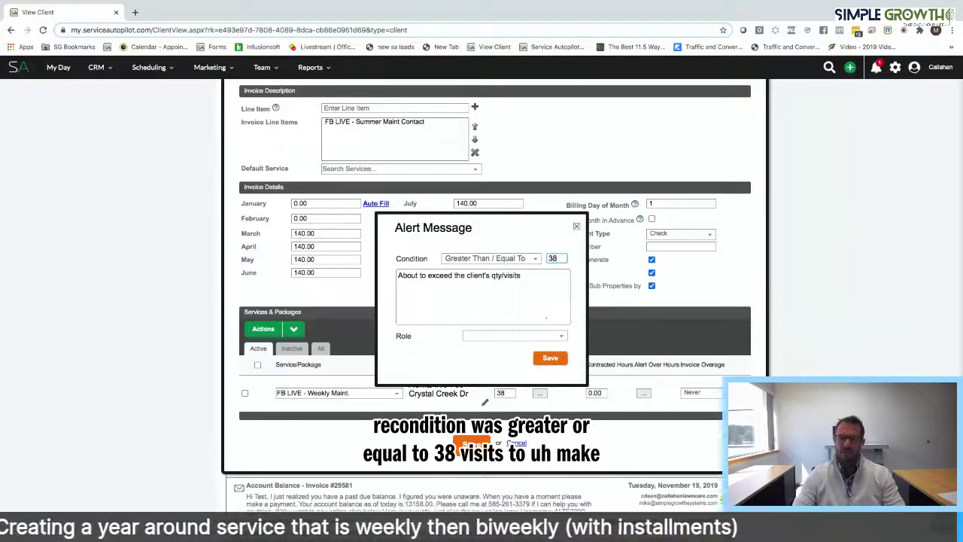
click(545, 336)
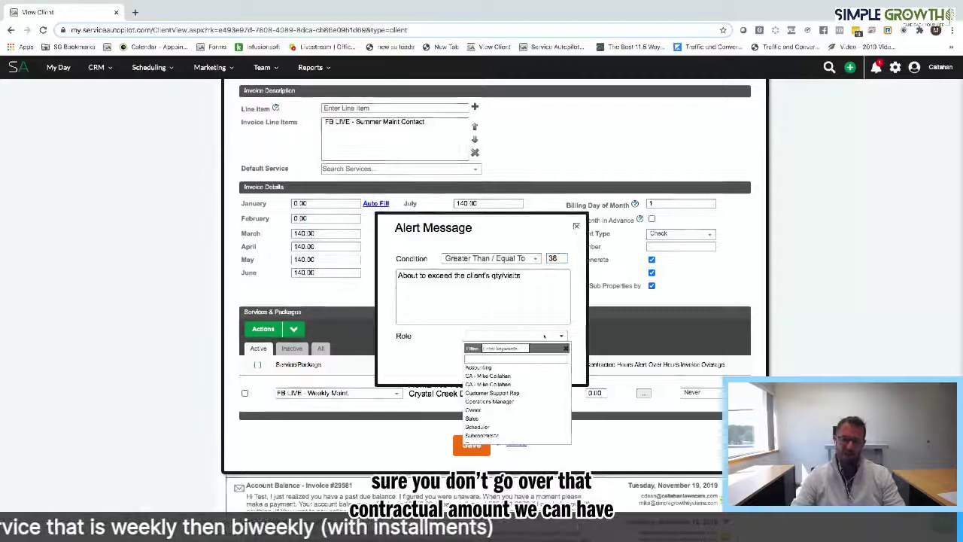
click(510, 376)
click(548, 356)
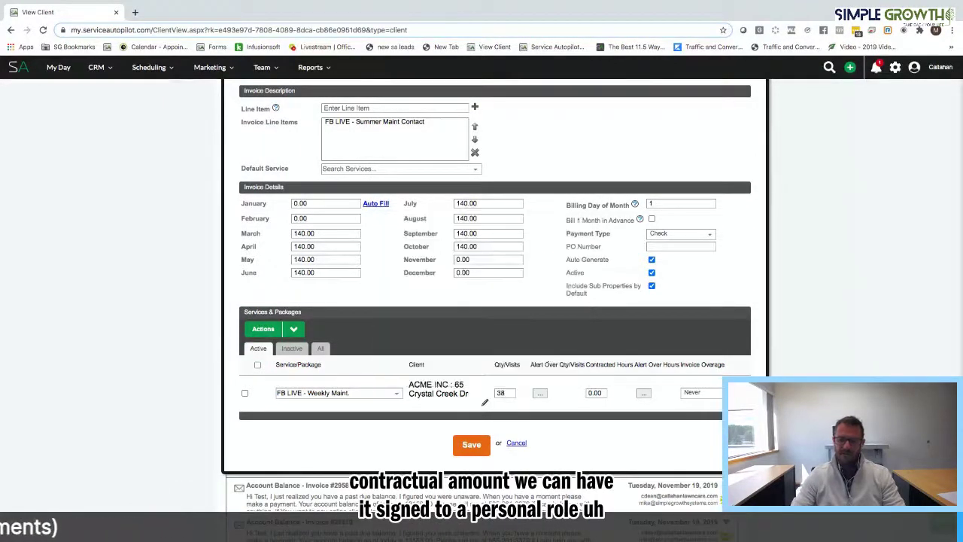
Review the hours alert's invoice overage options and close it unset, leaving overage at Never
click(644, 394)
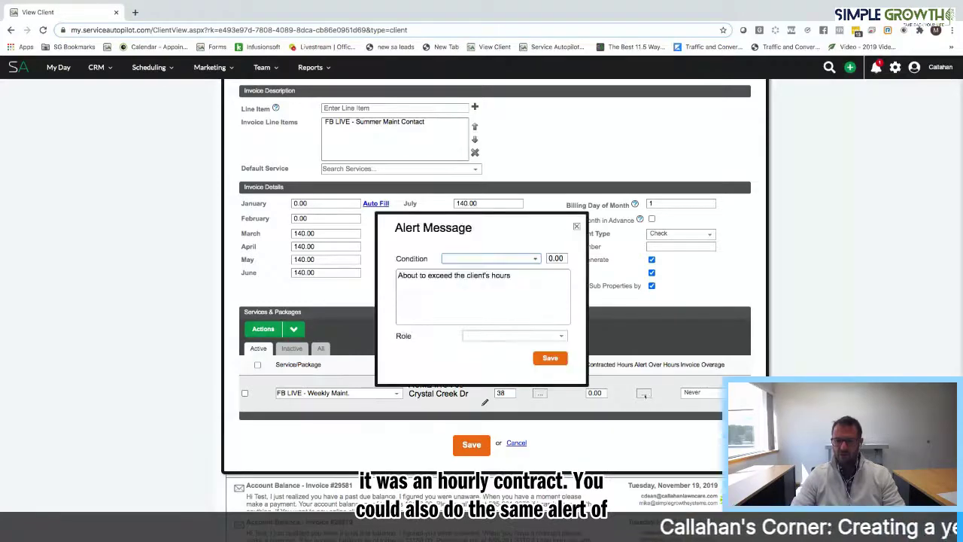
click(699, 392)
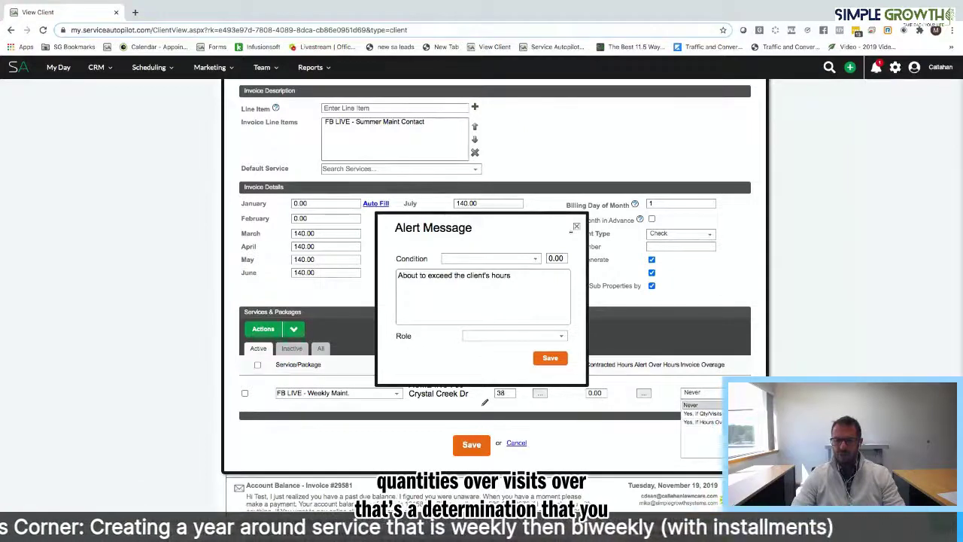
click(577, 227)
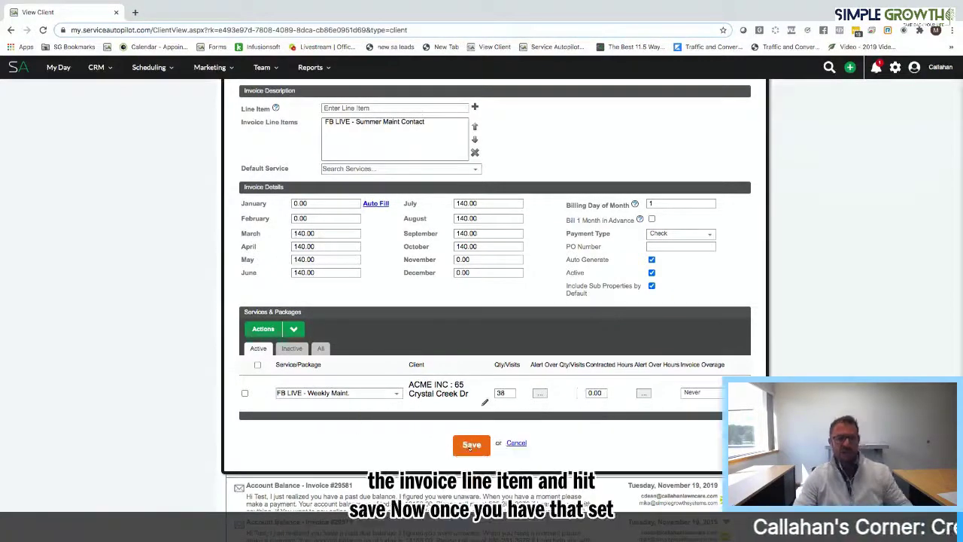
Fix the missing-service error by choosing .25 Lawn Mowing as default service, then save the contract
scroll(470, 449, up, 1)
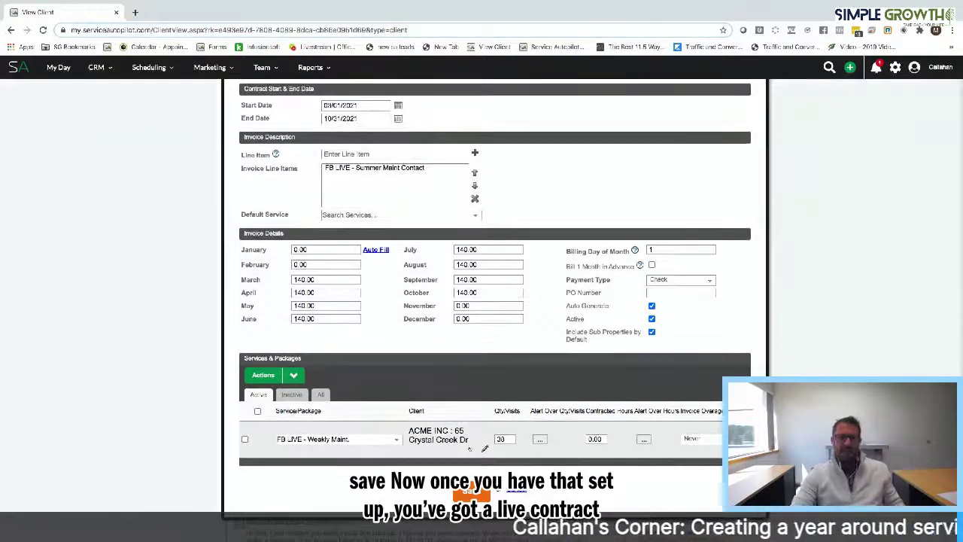
click(471, 491)
scroll(460, 456, down, 1)
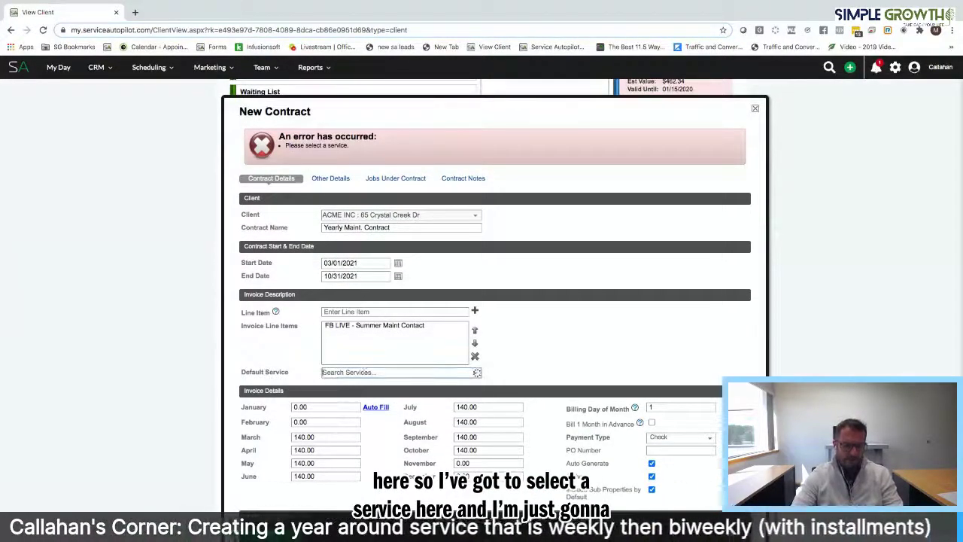
click(365, 372)
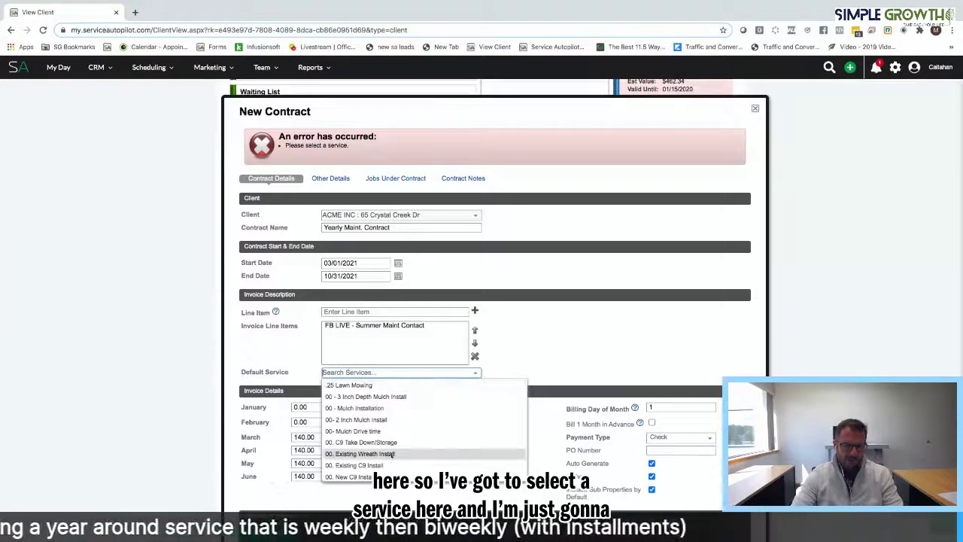
scroll(392, 454, down, 1)
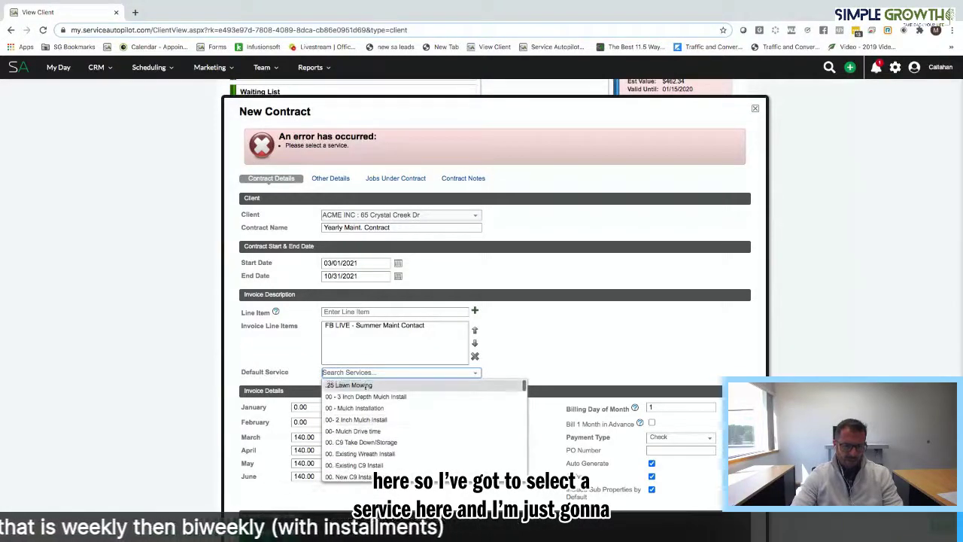
click(348, 384)
scroll(495, 301, down, 3)
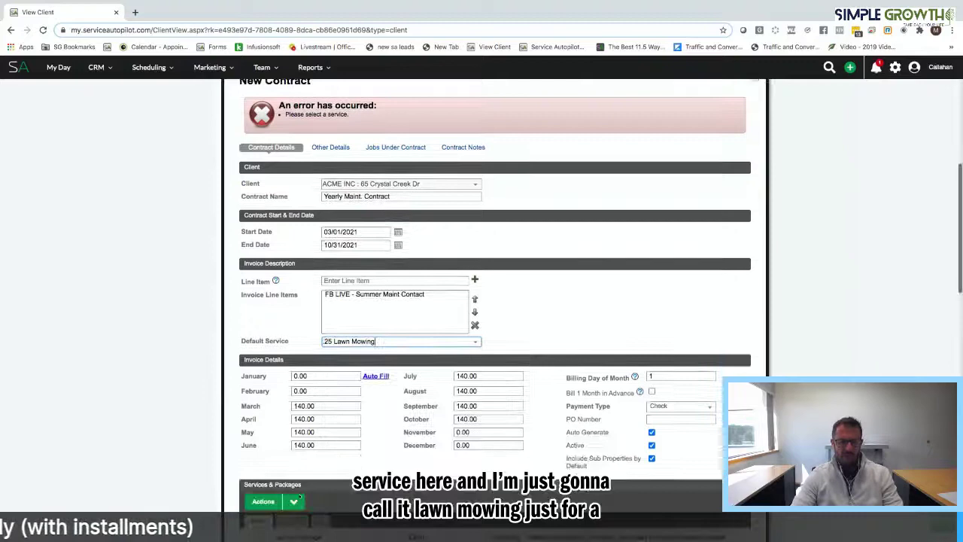
scroll(376, 260, down, 1)
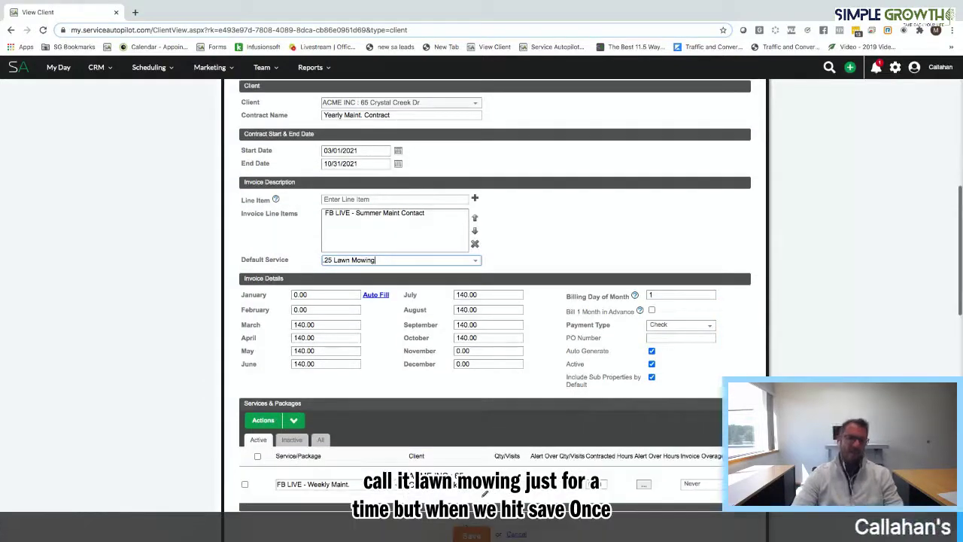
click(471, 535)
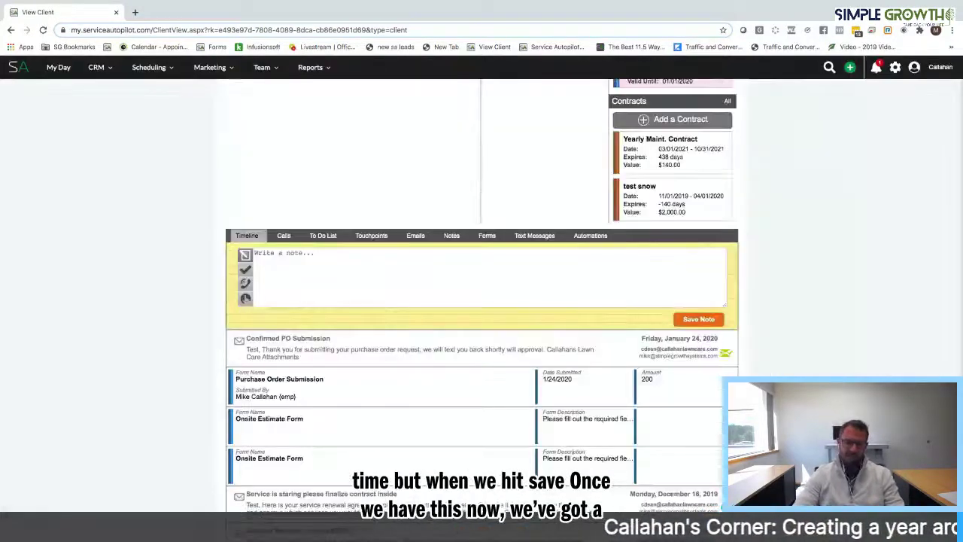
scroll(686, 462, up, 5)
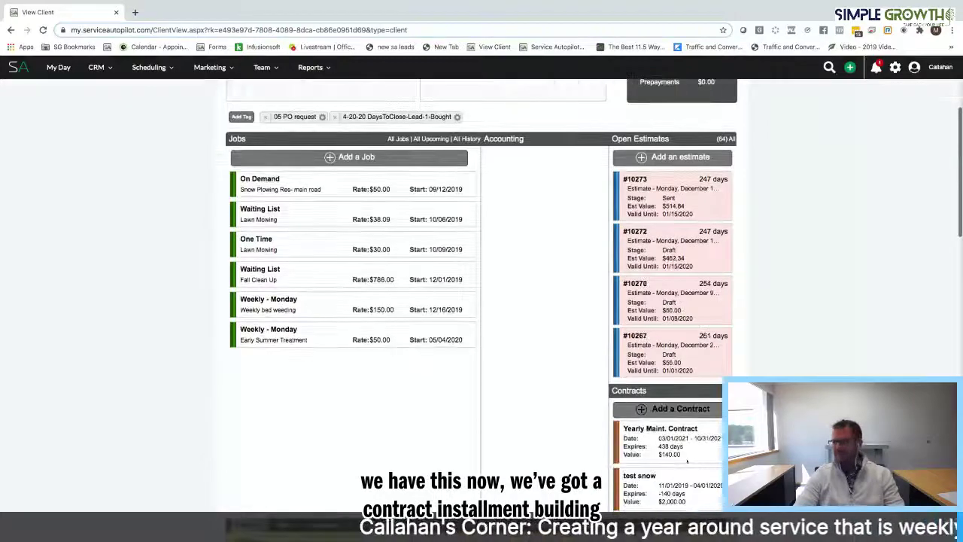
Scroll to ACME INC's Jobs list and show the kinds of job that can be added
scroll(686, 462, down, 1)
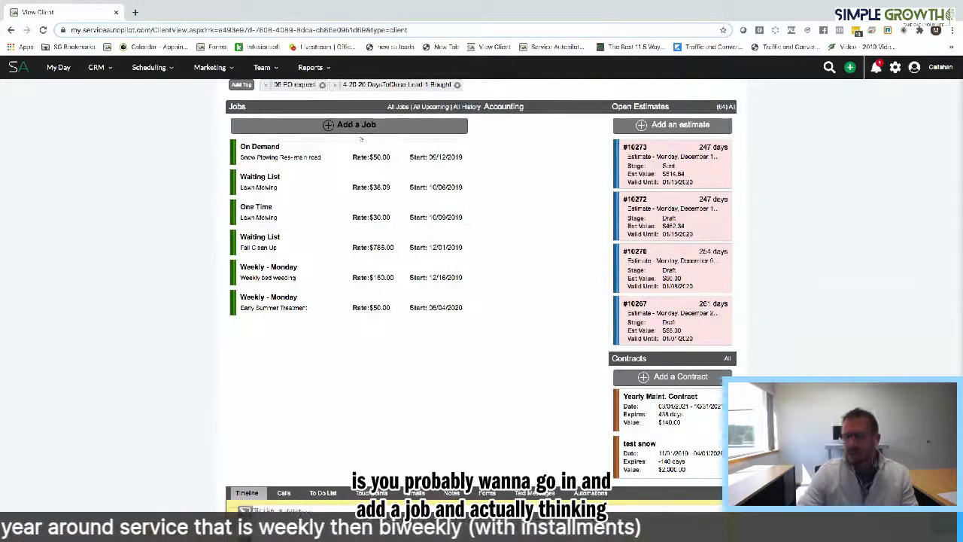
click(450, 266)
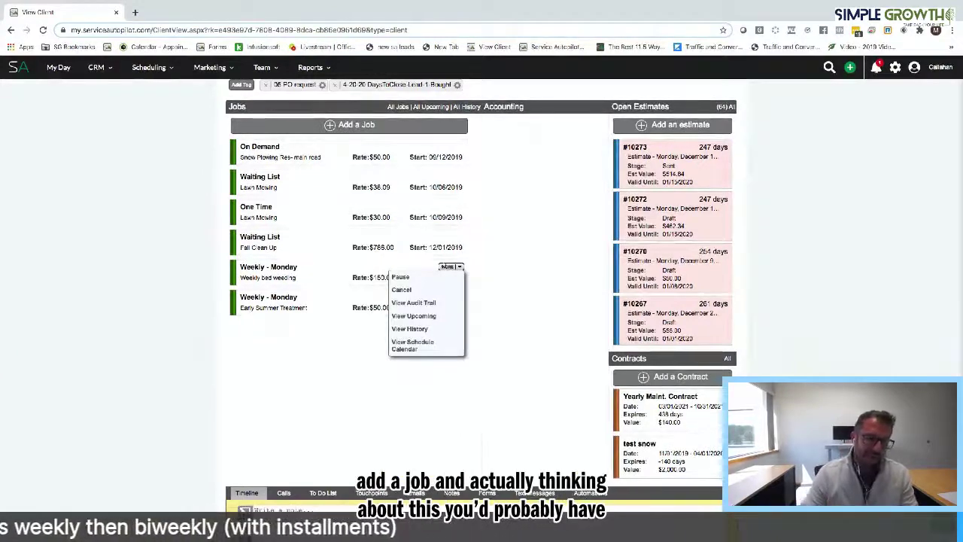
click(364, 126)
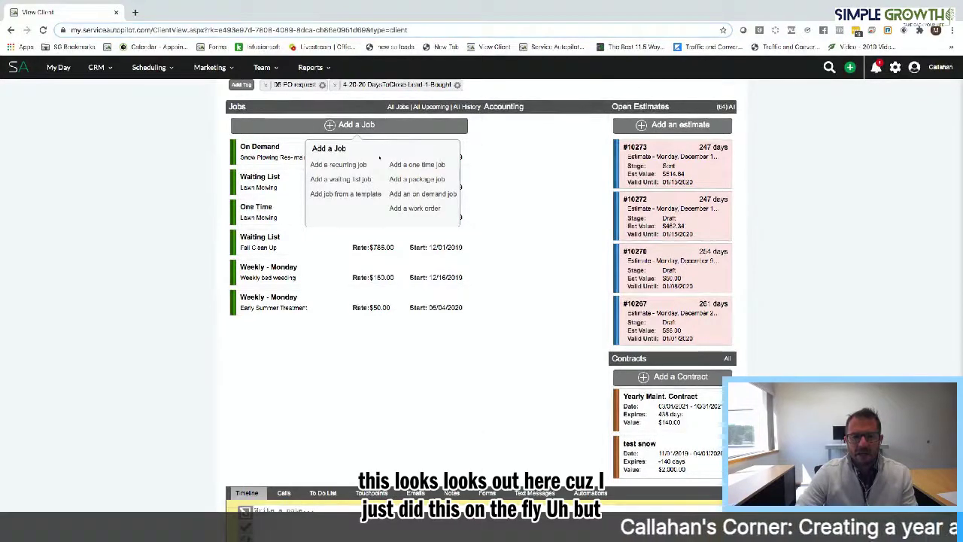
Start a recurring job tied to Yearly Maint. Contract using the FB LIVE Contract year around schedule
click(351, 165)
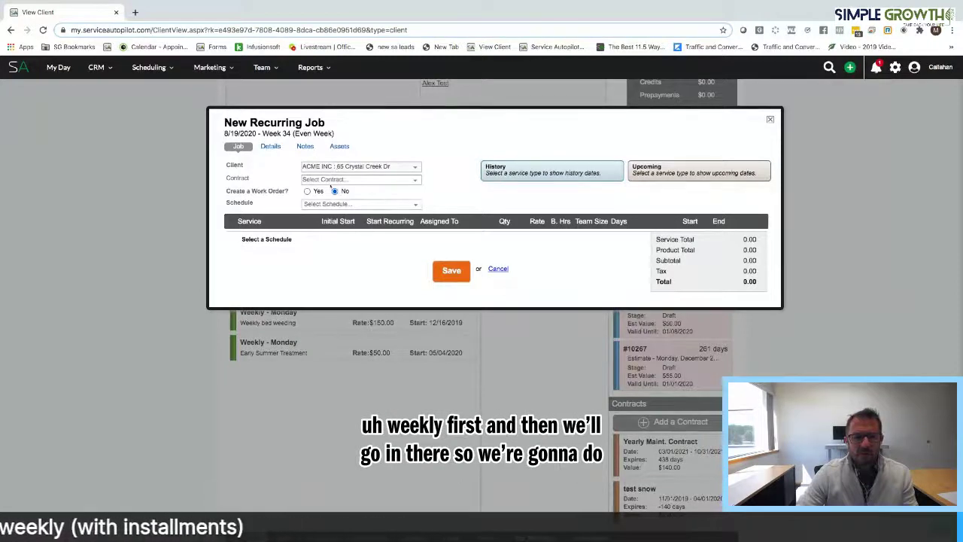
click(328, 180)
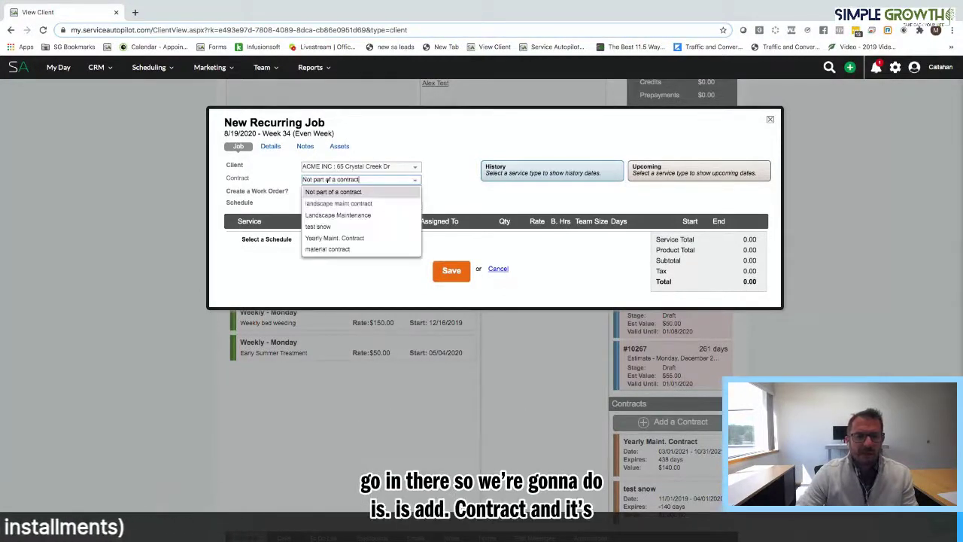
click(334, 238)
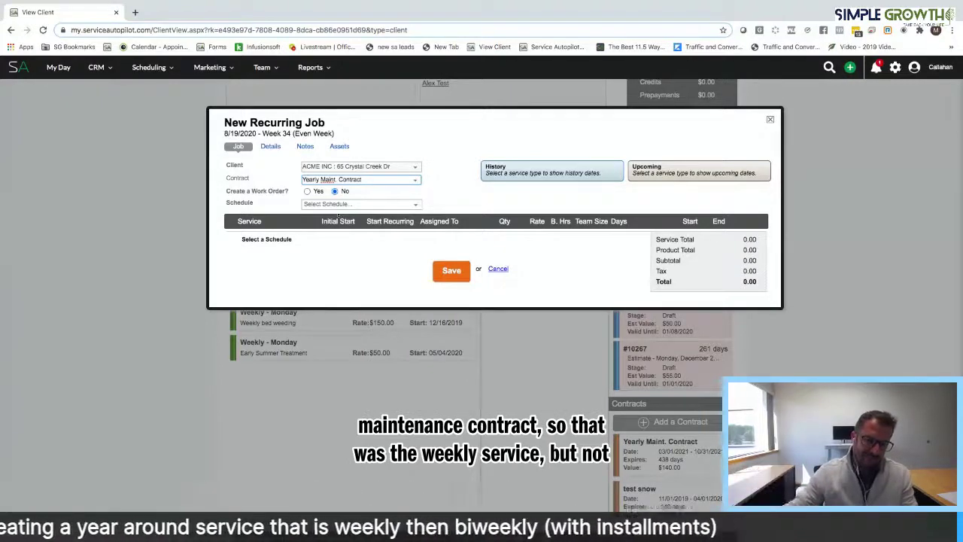
click(344, 203)
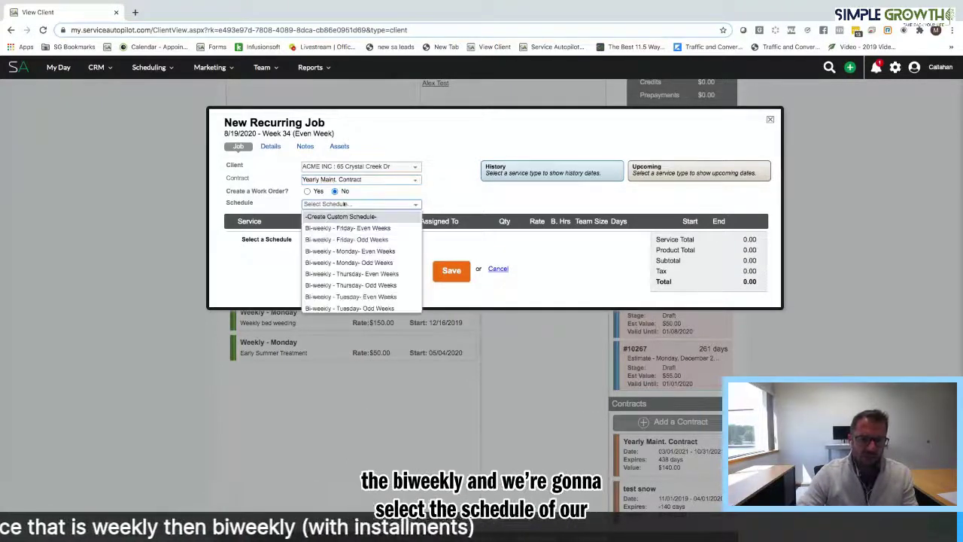
scroll(361, 239, down, 3)
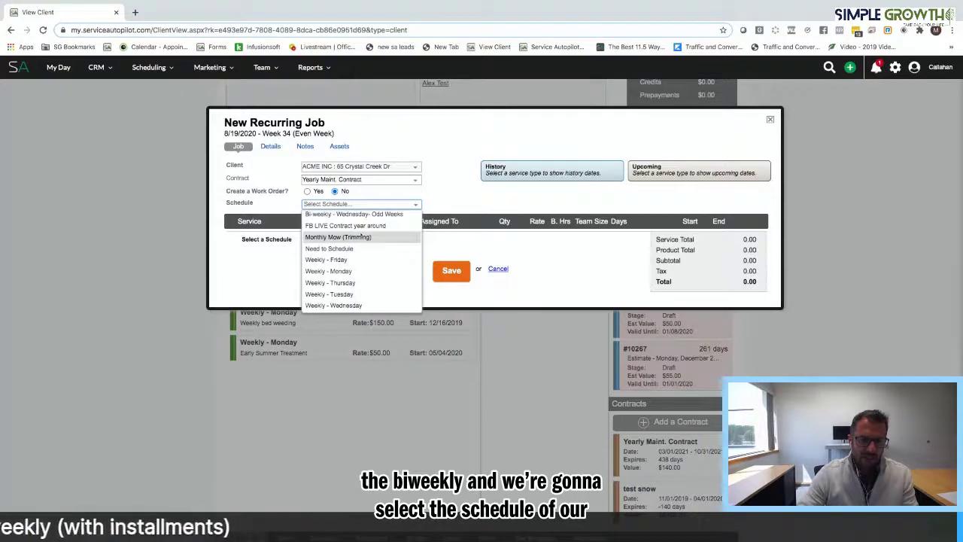
click(345, 226)
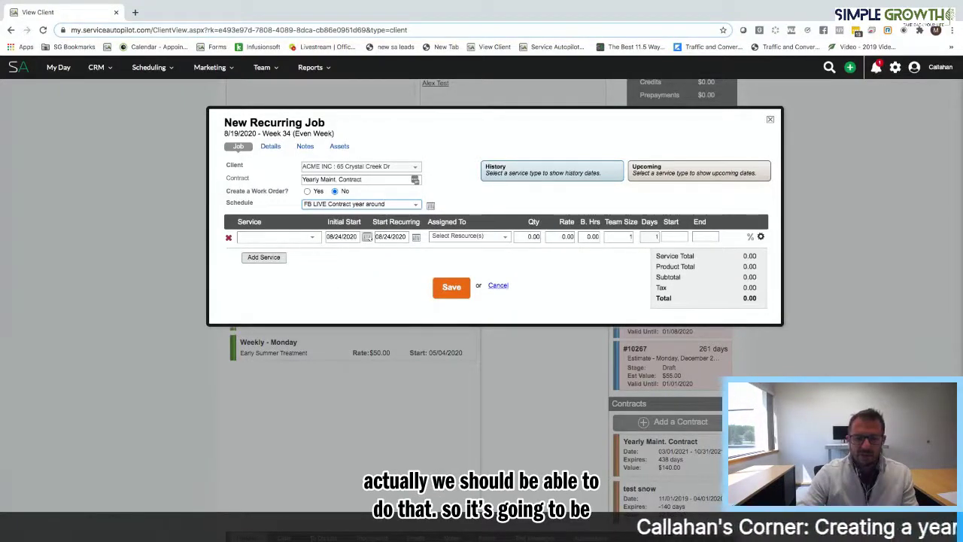
Set the job's Initial Start date to 03/01/2021
click(366, 236)
click(414, 250)
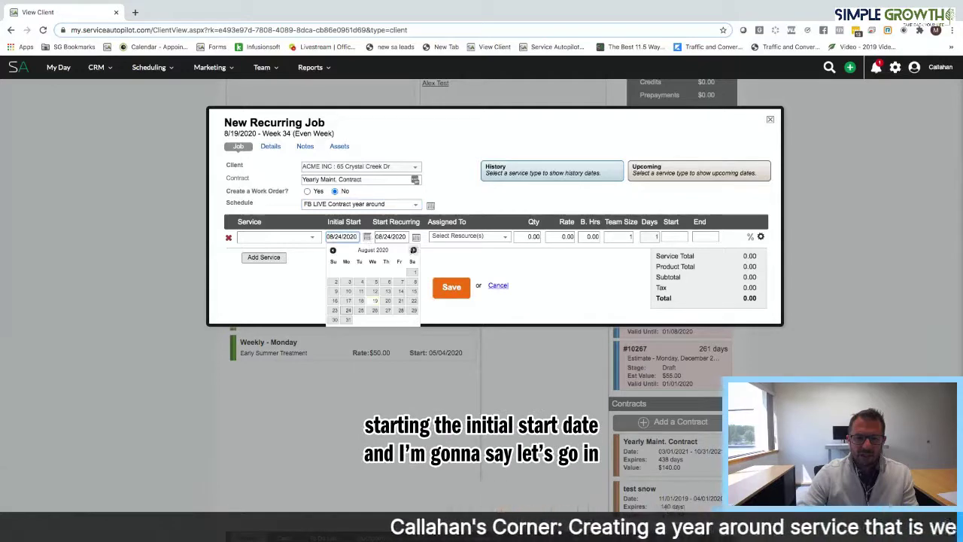
click(413, 250)
click(413, 250)
click(413, 250)
click(413, 250)
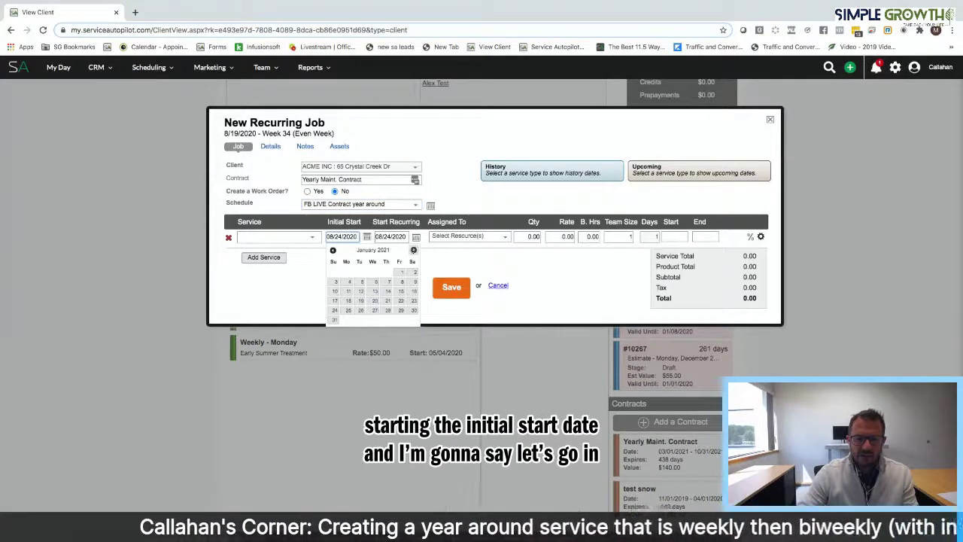
click(413, 249)
click(414, 249)
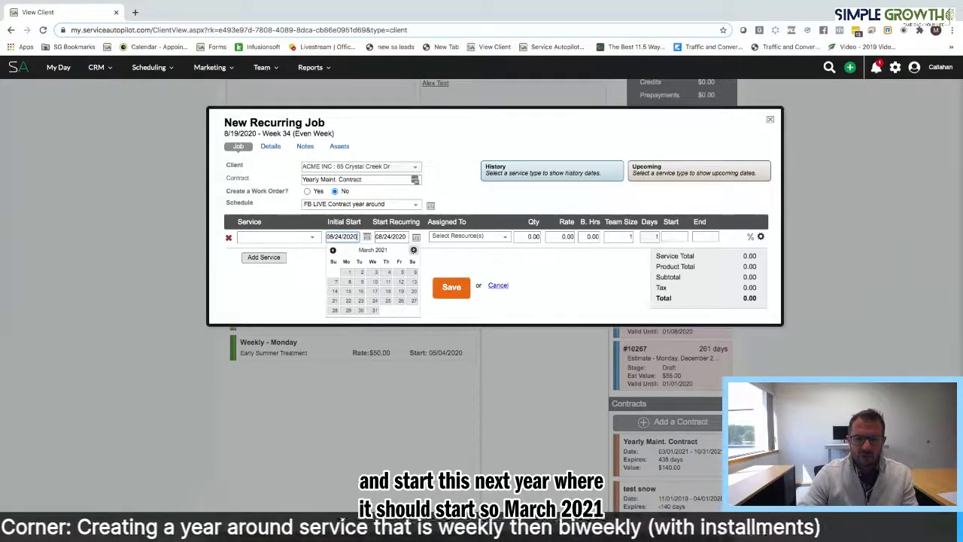
click(349, 272)
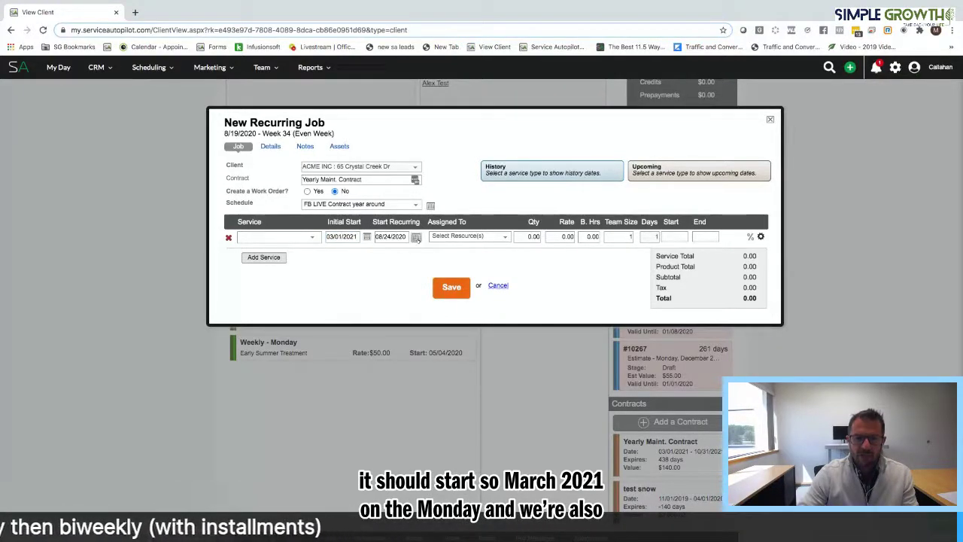
Set Start Recurring to 03/01/2021 and choose FB LIVE - Weekly Maint. as the service
click(415, 237)
click(462, 250)
click(463, 250)
click(463, 250)
click(463, 250)
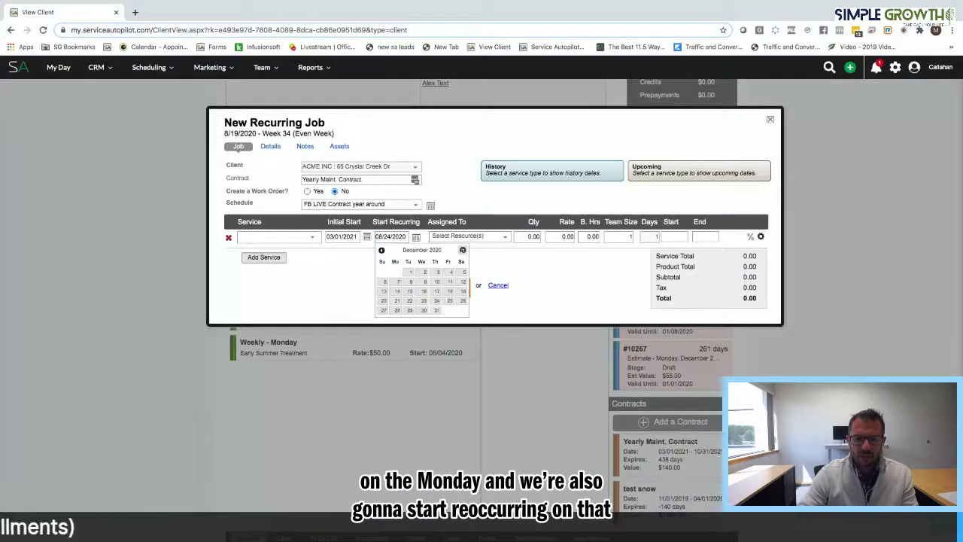
click(463, 250)
click(463, 249)
click(463, 250)
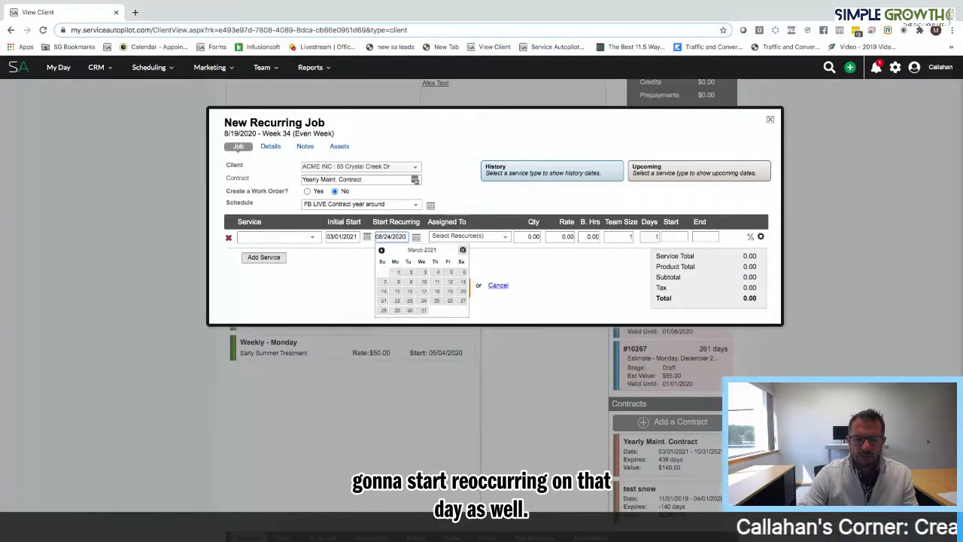
click(399, 272)
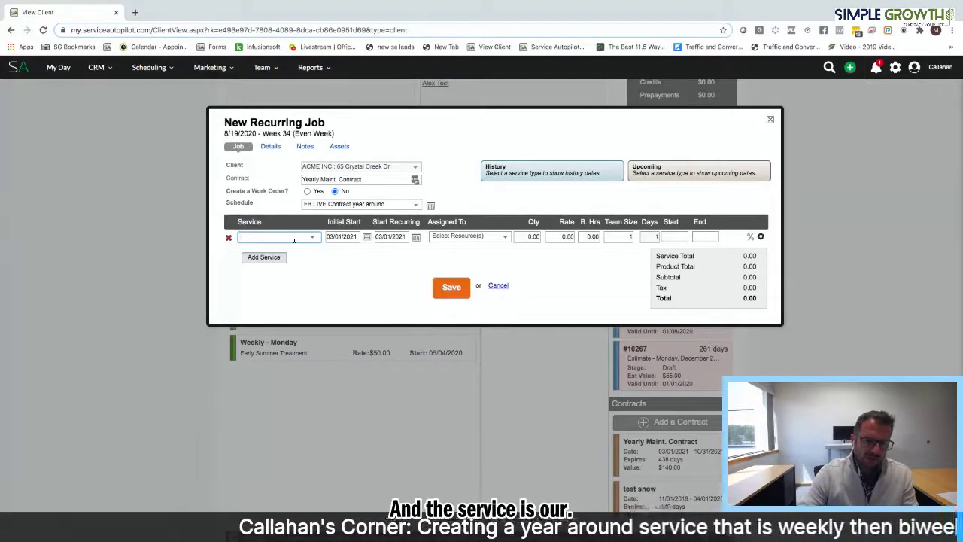
text(fb)
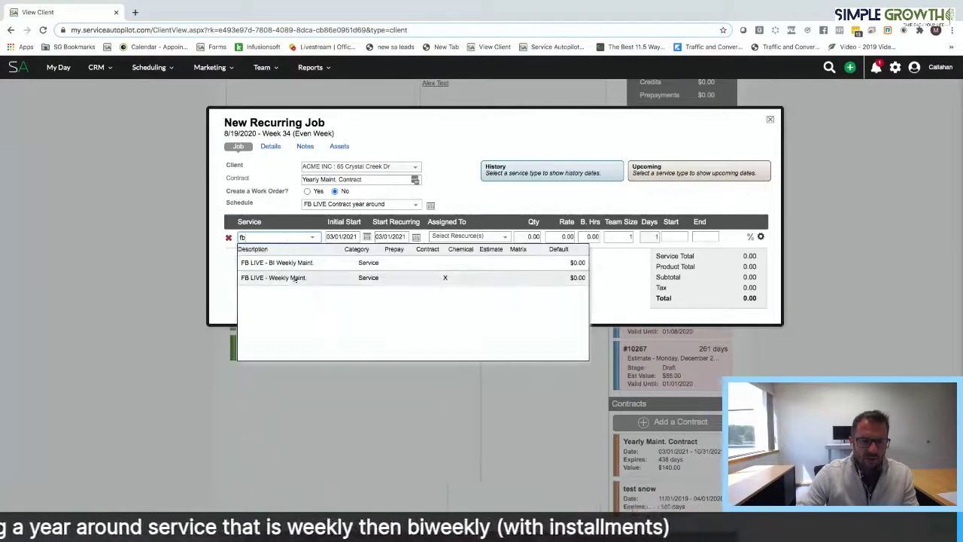
click(295, 279)
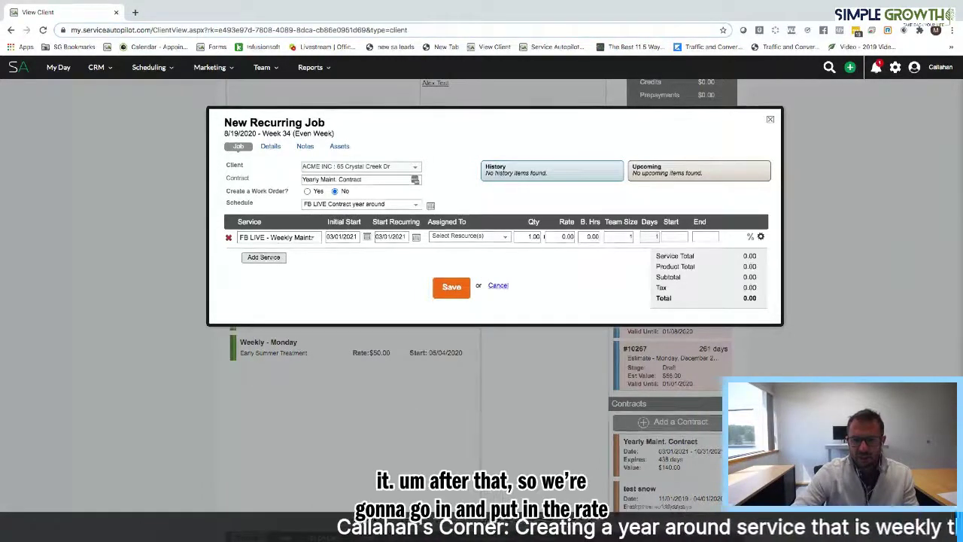
Enter a 32.33 rate, correcting the mistyped 3233.71, and .71 budget hours on the weekly line
click(551, 236)
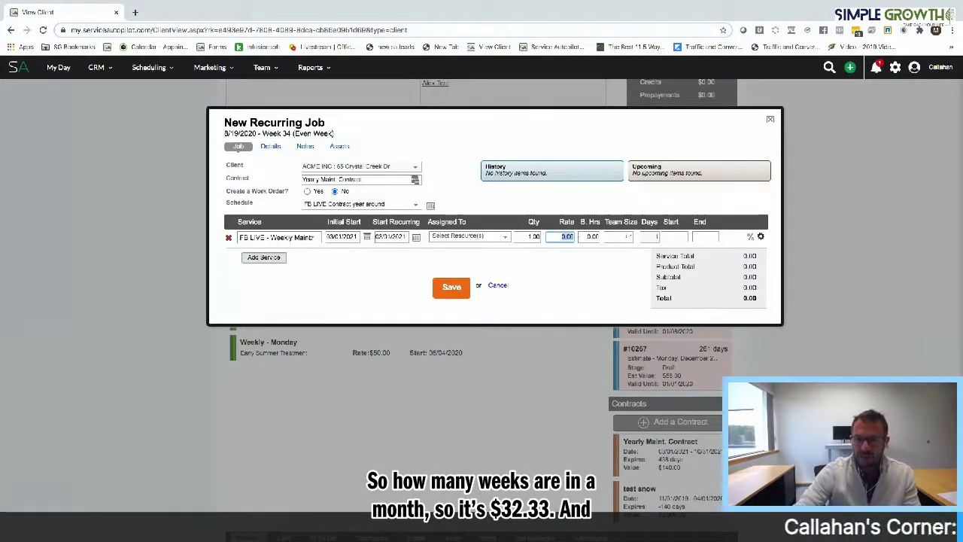
click(593, 236)
text(32.33)
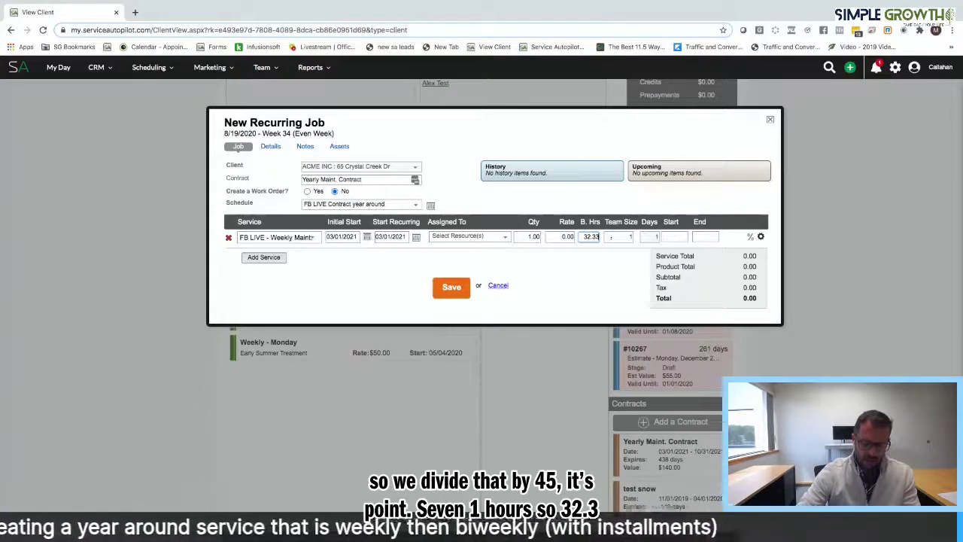
click(558, 237)
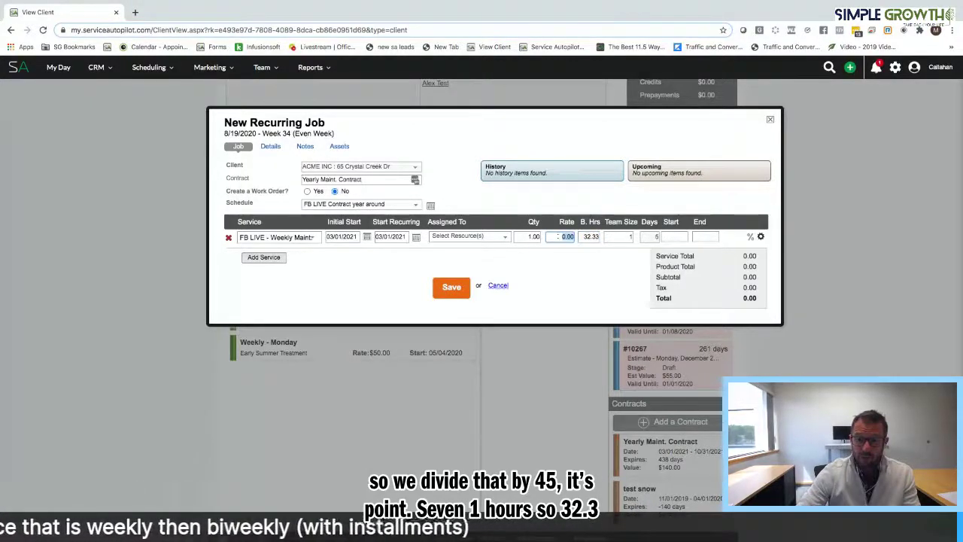
text(32.33.71)
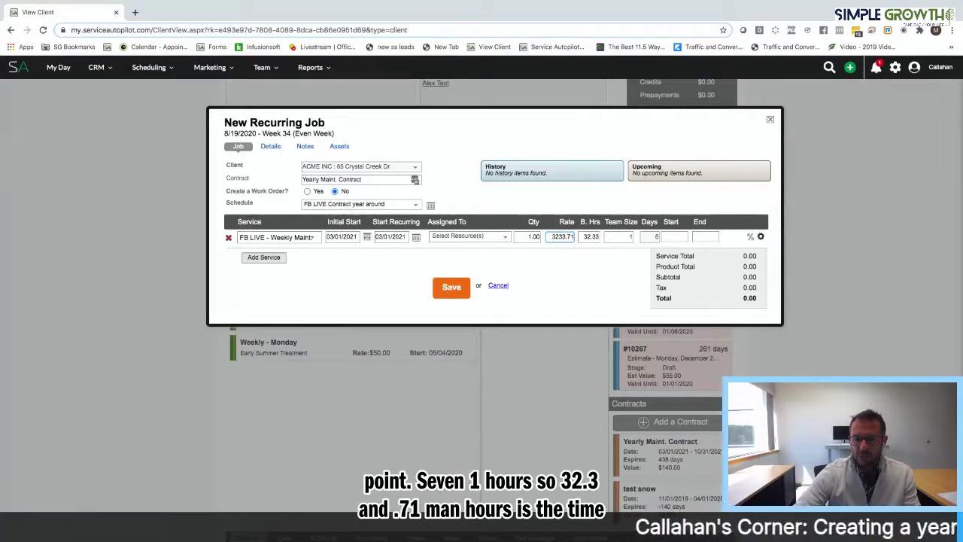
drag(552, 236, 611, 239)
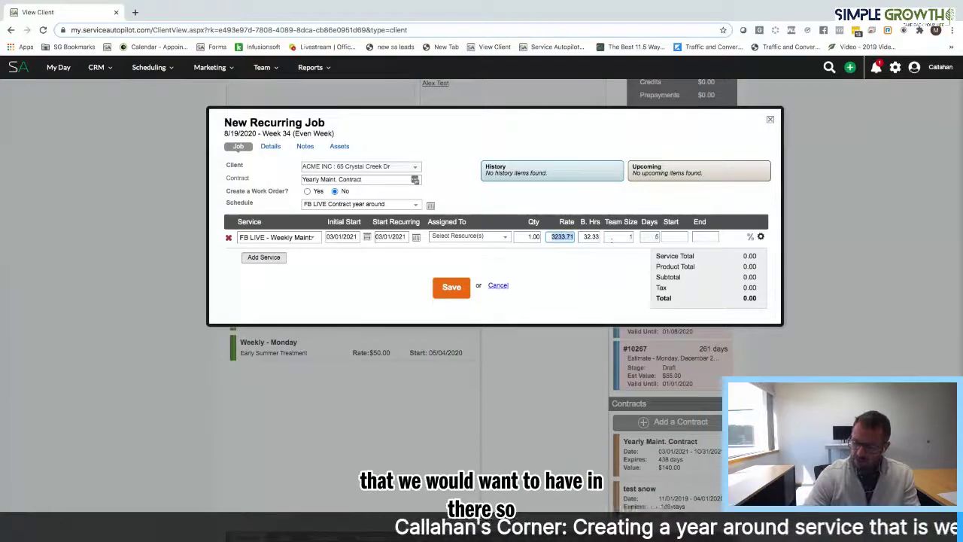
text(32.33)
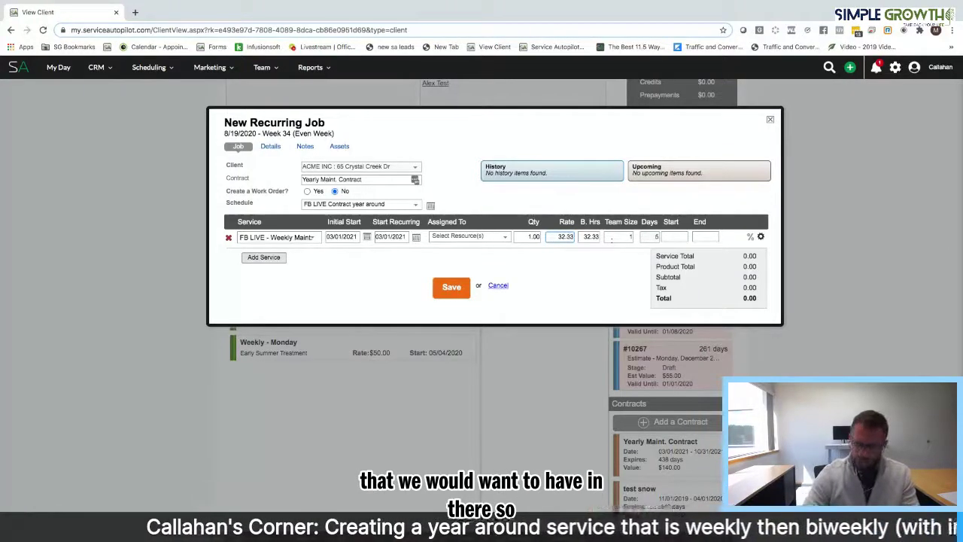
key(Tab)
key(BackSpace)
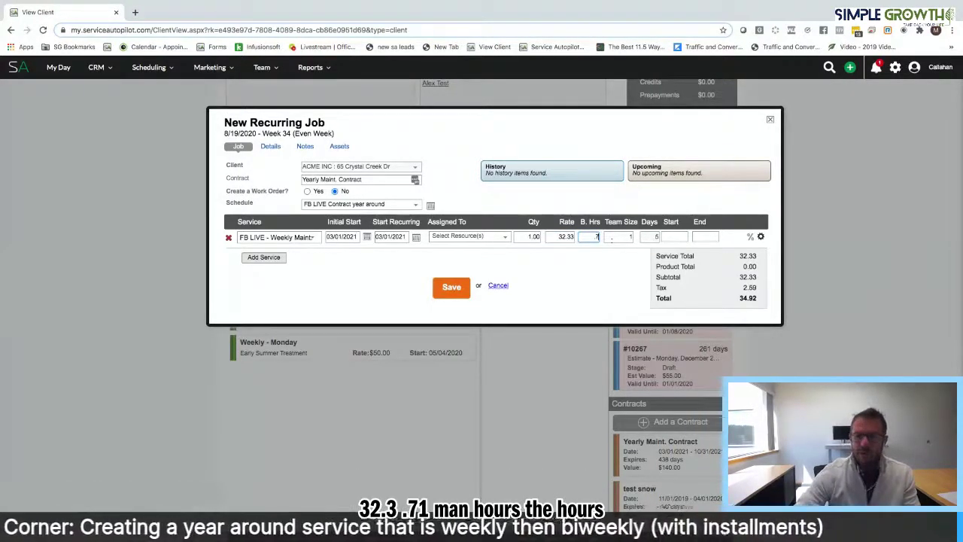
text(.71)
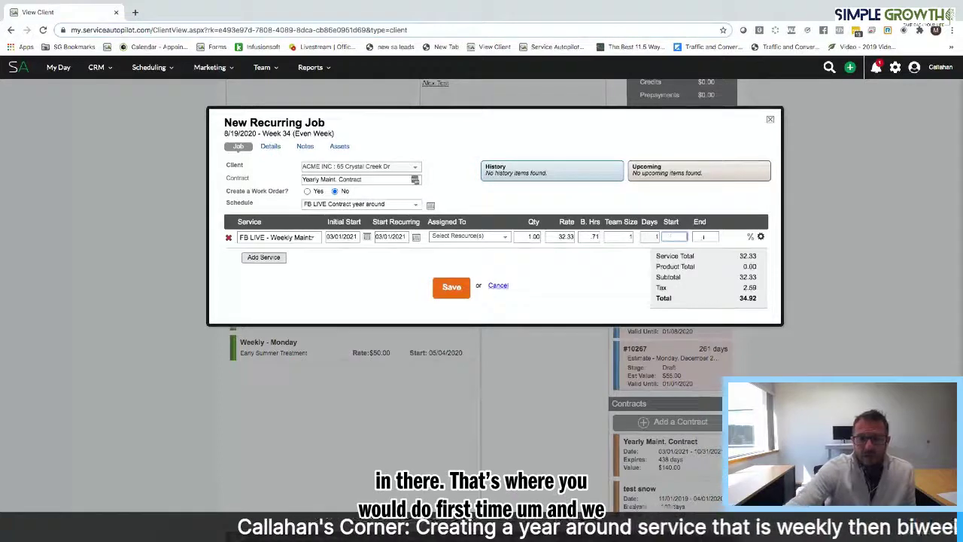
click(704, 237)
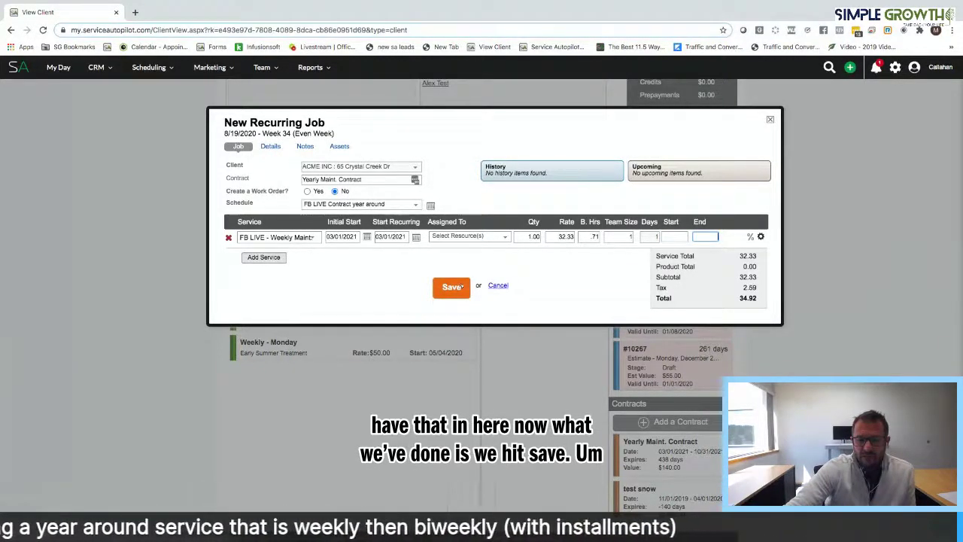
Save the FB LIVE job, reopen it from the Jobs list, and start a second service line searching 'fb'
click(461, 286)
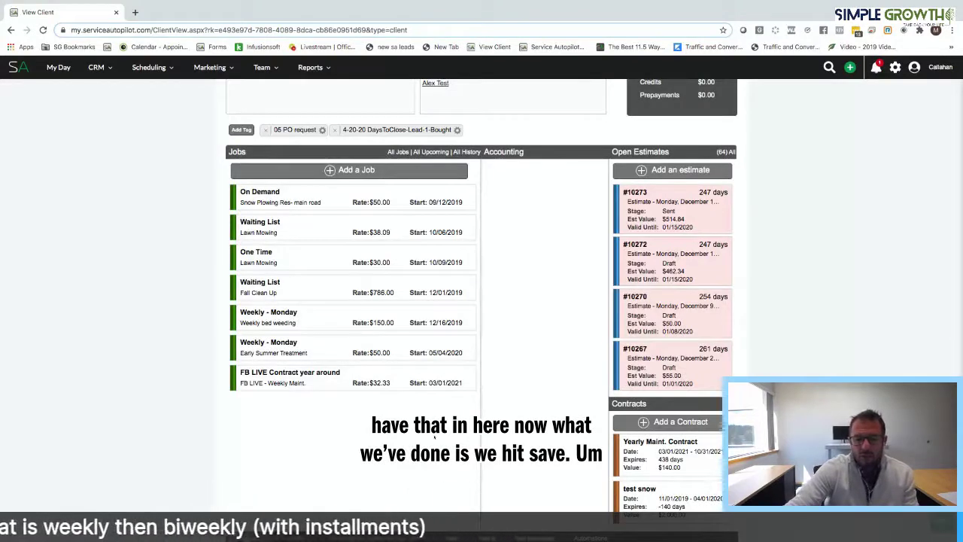
mouse_move(424, 382)
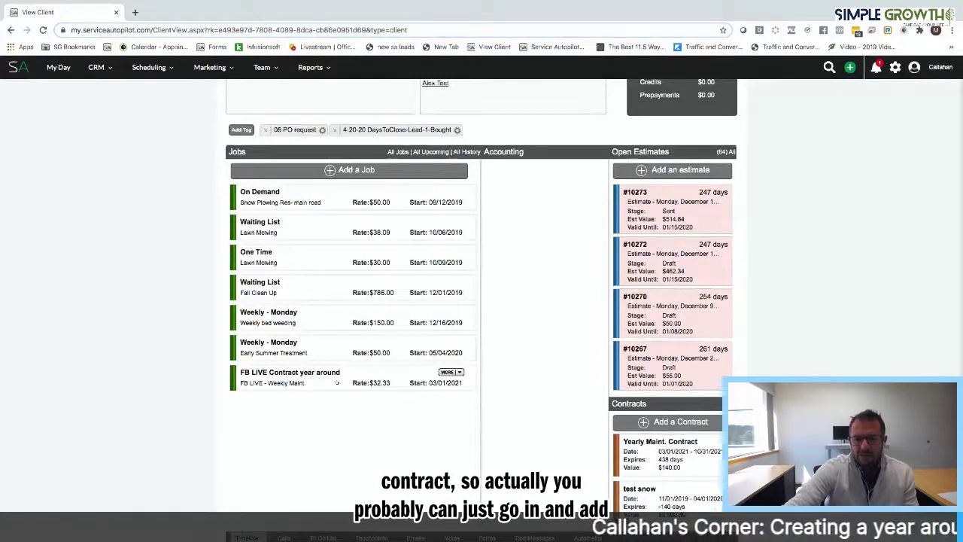
click(336, 382)
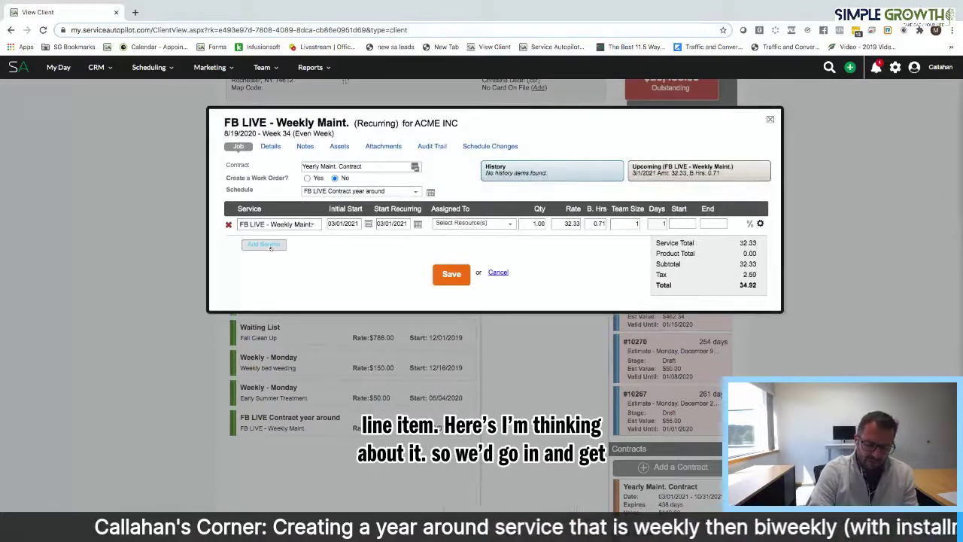
click(270, 242)
click(273, 239)
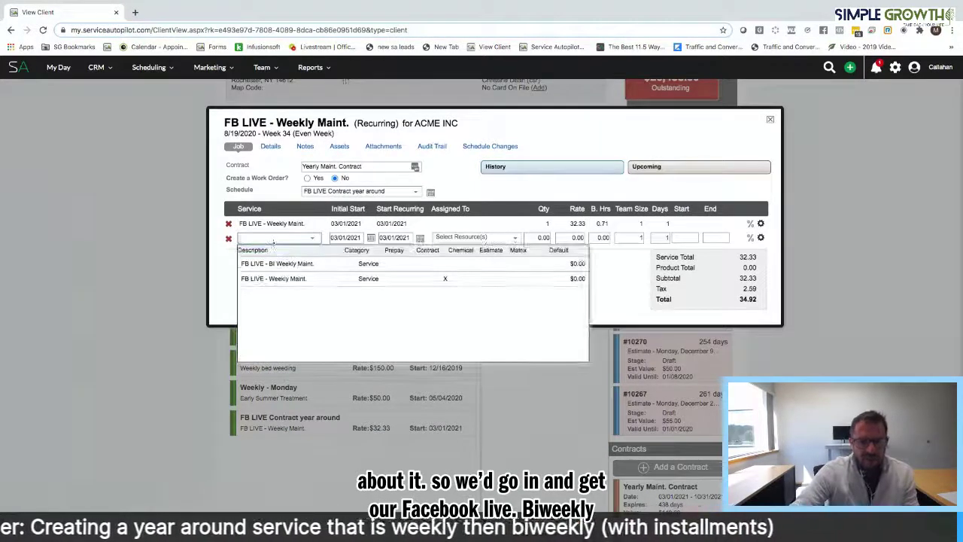
text(fb)
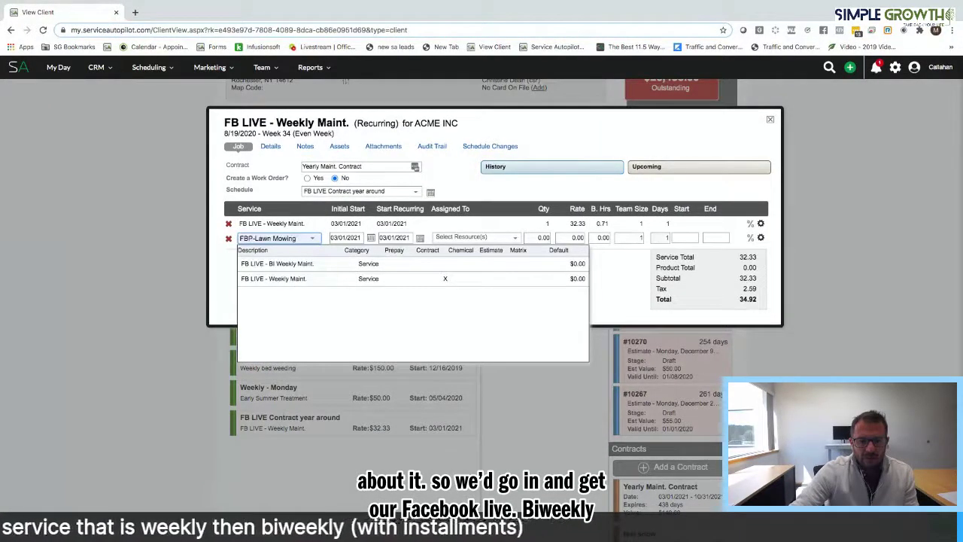
Choose FB LIVE - Bi Weekly Maint. for the second line with Initial Start 11/01/2021
click(316, 264)
key(Tab)
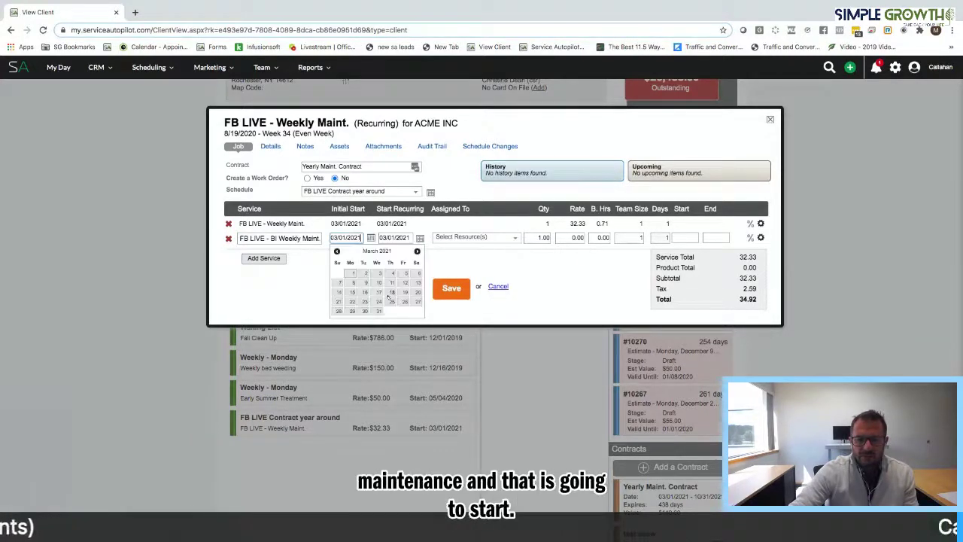
click(418, 251)
click(418, 251)
click(418, 251)
click(418, 251)
click(418, 251)
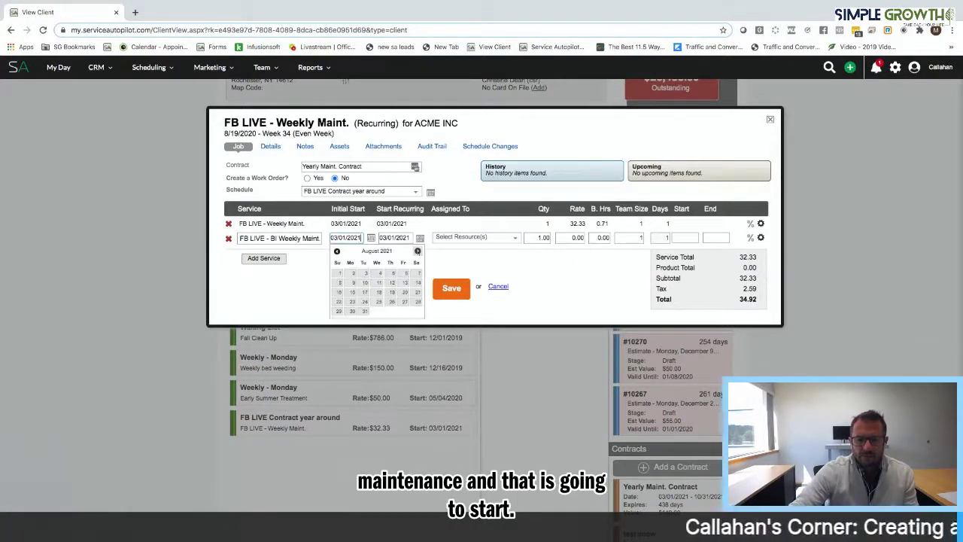
click(417, 251)
click(417, 252)
click(417, 252)
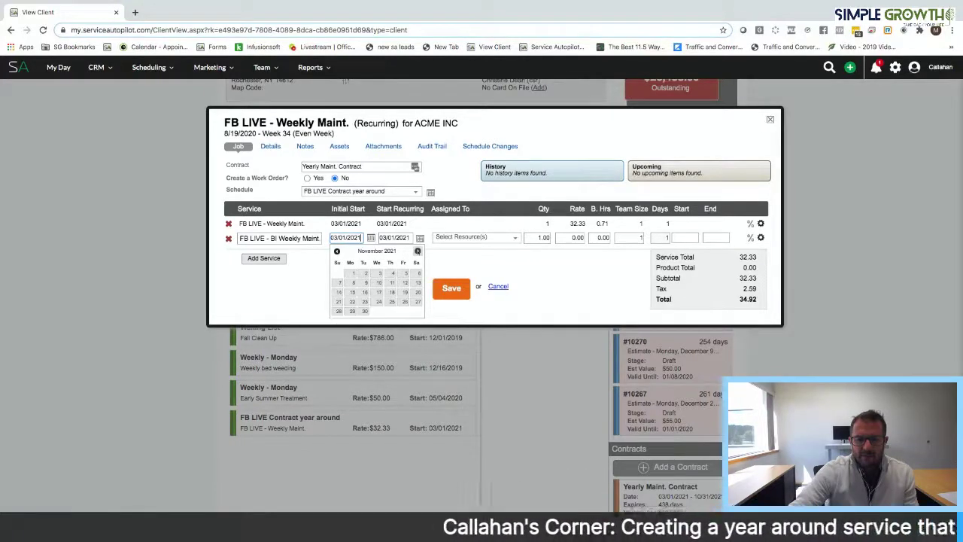
click(354, 274)
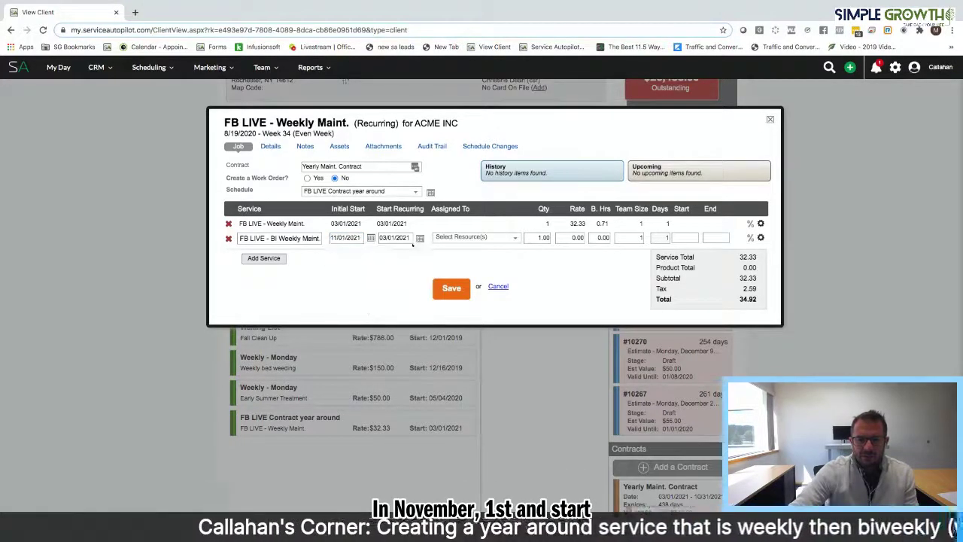
Set the bi-weekly line's Start Recurring date to 11/01/2021
click(419, 238)
click(467, 250)
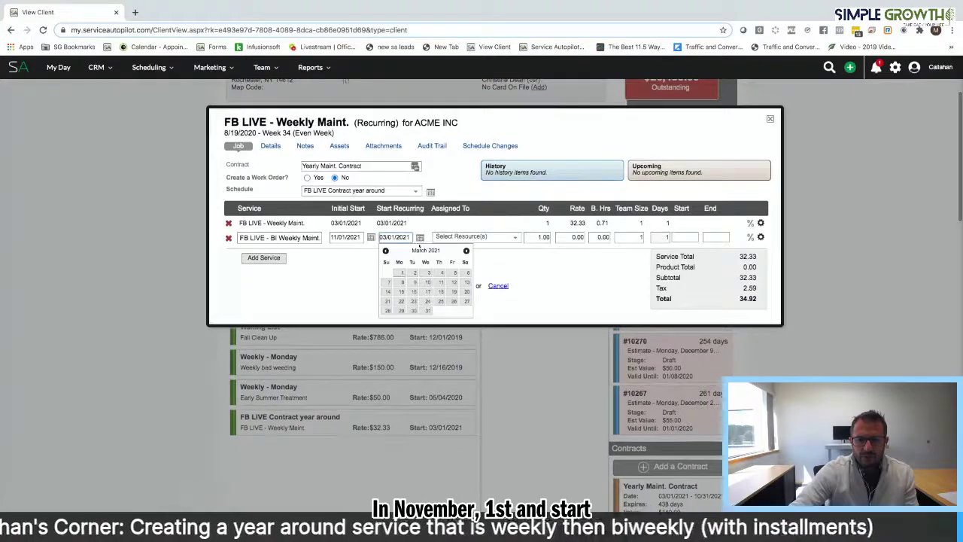
click(467, 251)
click(466, 251)
click(466, 249)
click(467, 249)
click(467, 249)
click(467, 249)
click(467, 249)
click(466, 249)
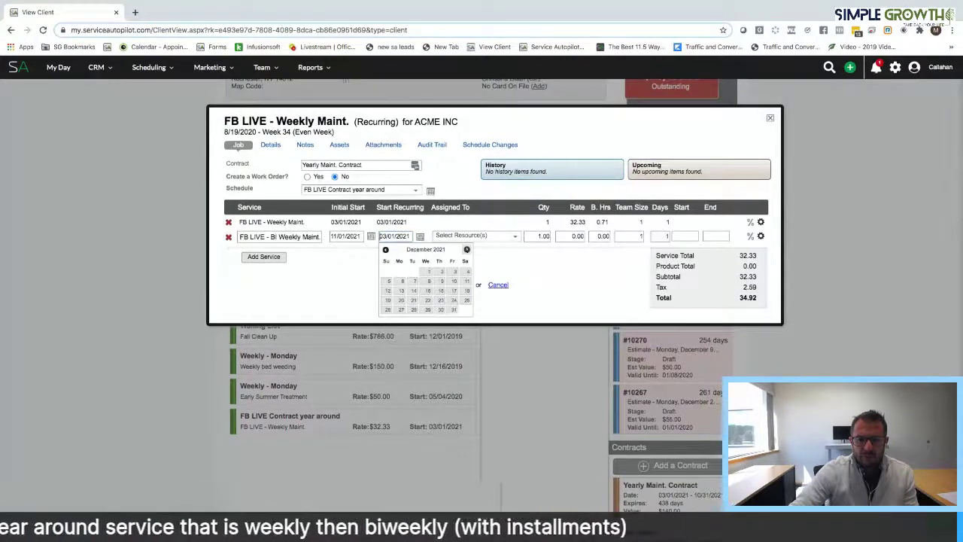
click(385, 249)
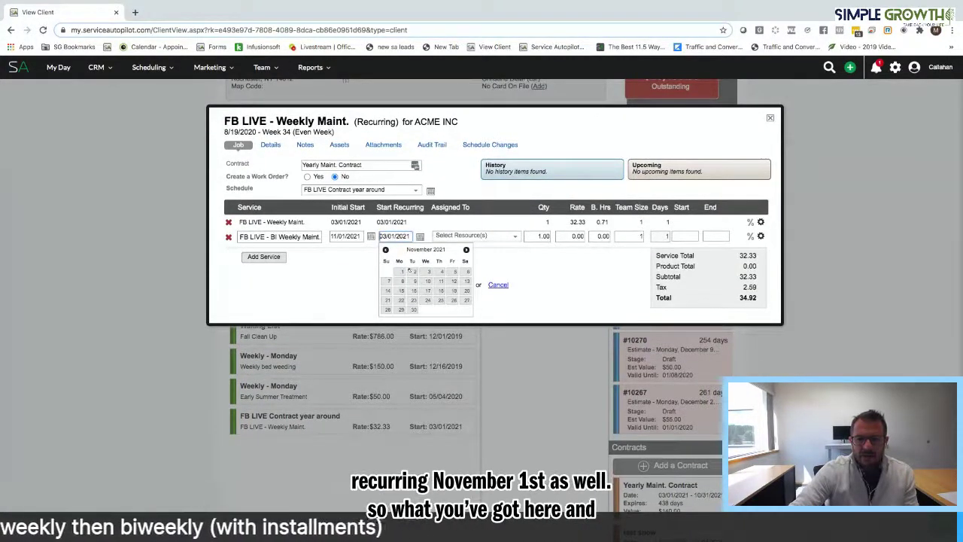
click(401, 272)
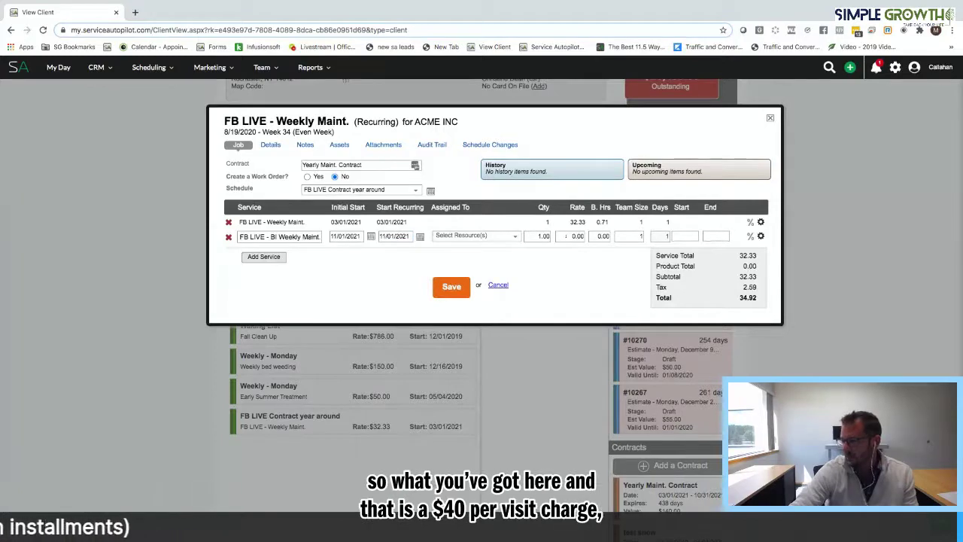
Give the bi-weekly line a 40 rate and .88 budget hours
click(580, 236)
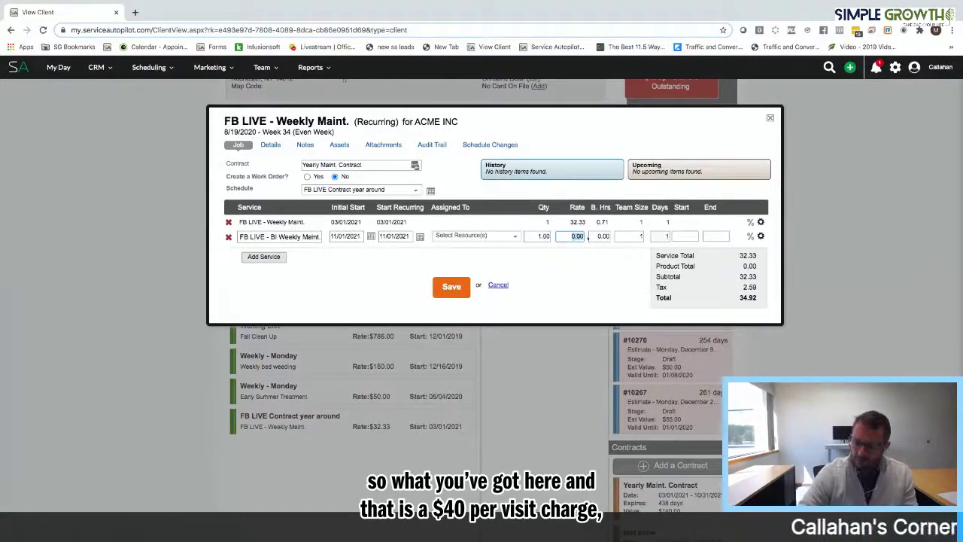
text(40)
key(Tab)
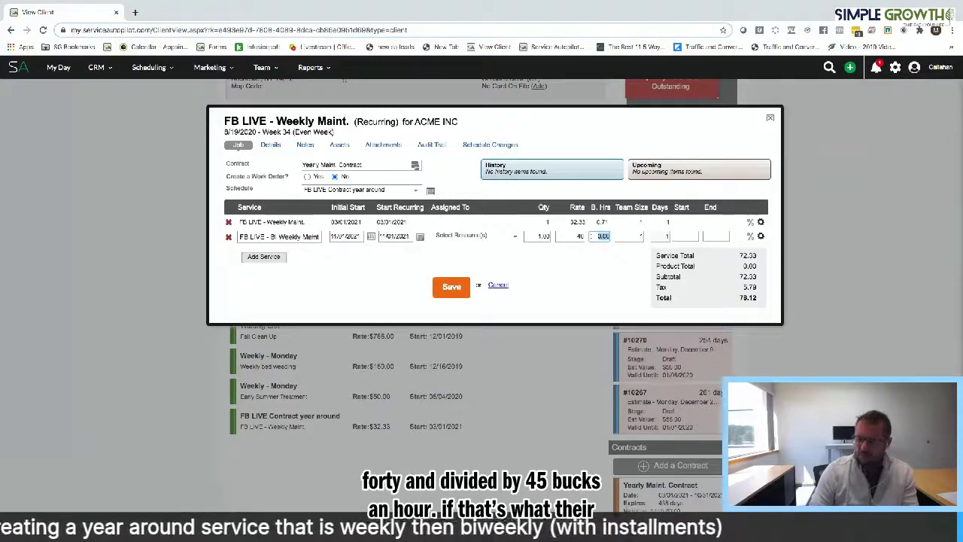
text(.88)
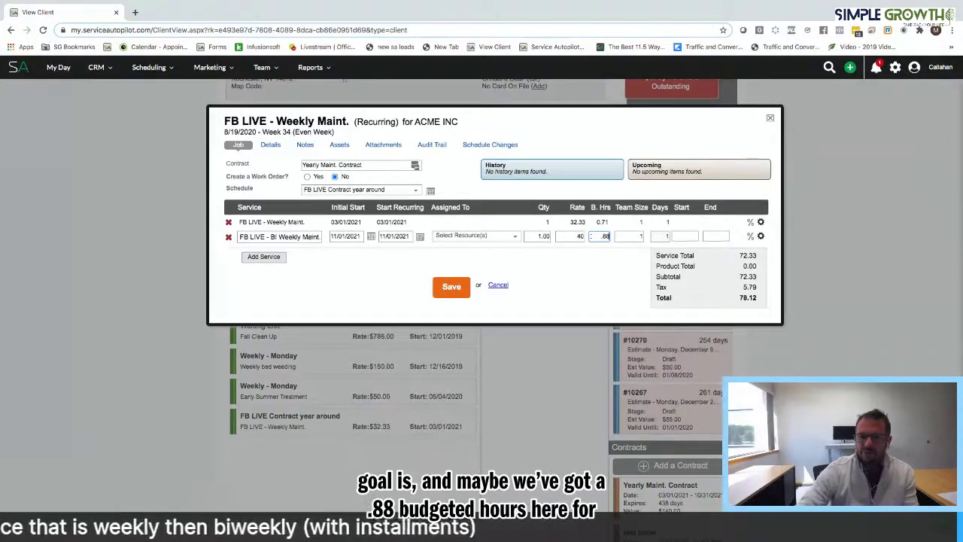
key(Tab)
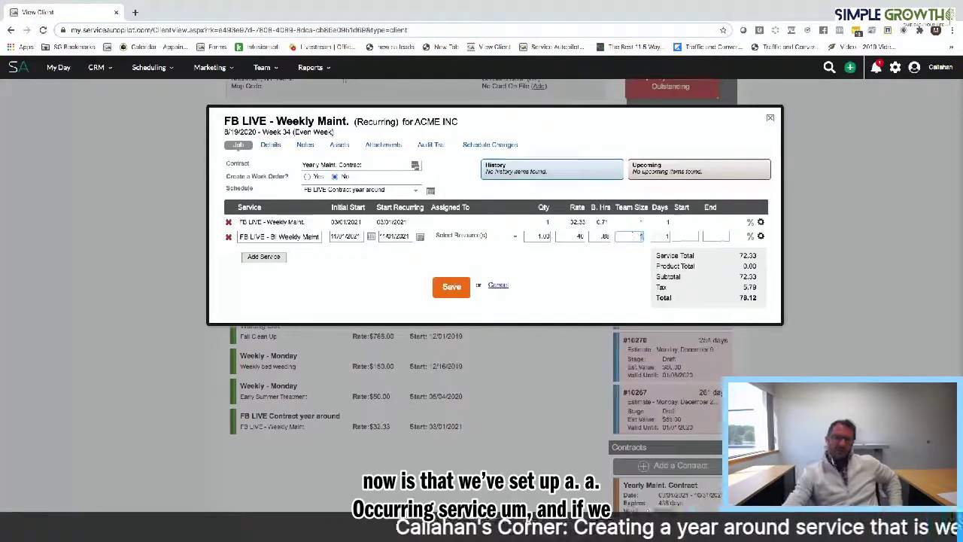
Assign Maintenance Crew #1 to the FB LIVE - Weekly Maint. row
click(496, 222)
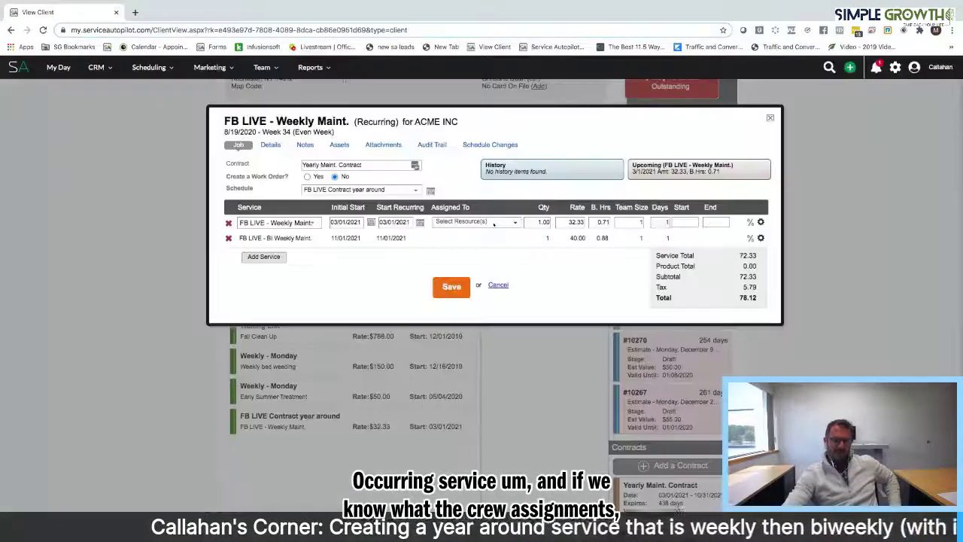
click(495, 223)
scroll(491, 297, down, 5)
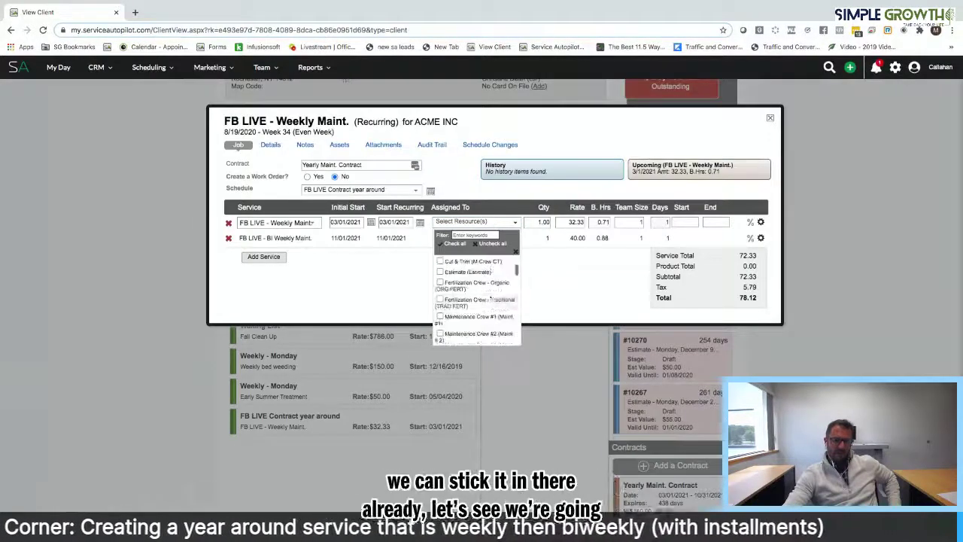
scroll(491, 297, up, 1)
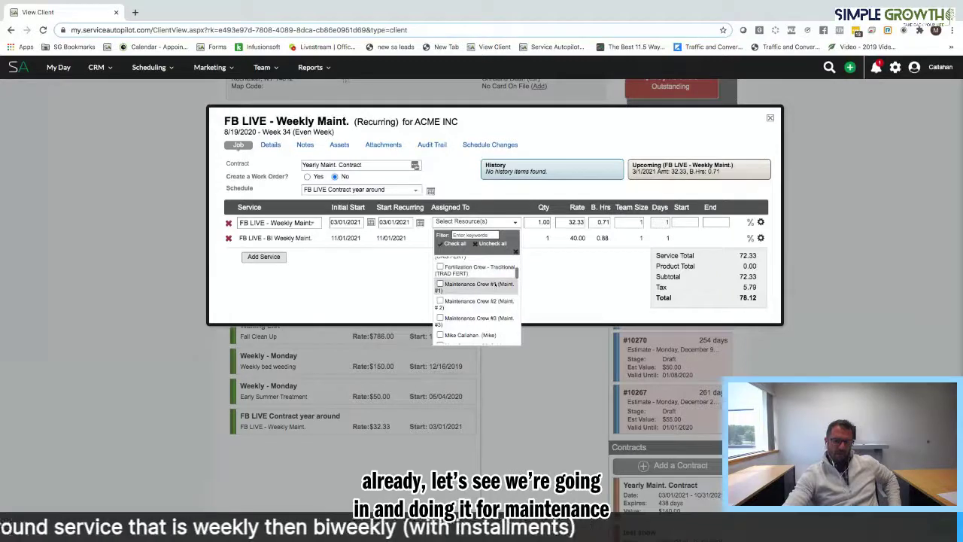
click(500, 283)
Assign Maintenance Crew #1 to the FB LIVE - Bi Weekly Maint. row too
click(518, 245)
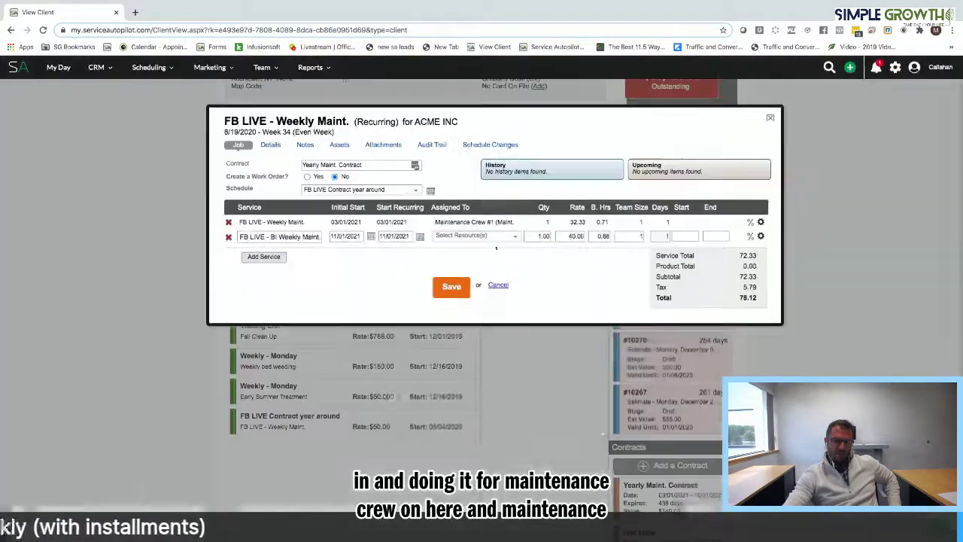
click(489, 236)
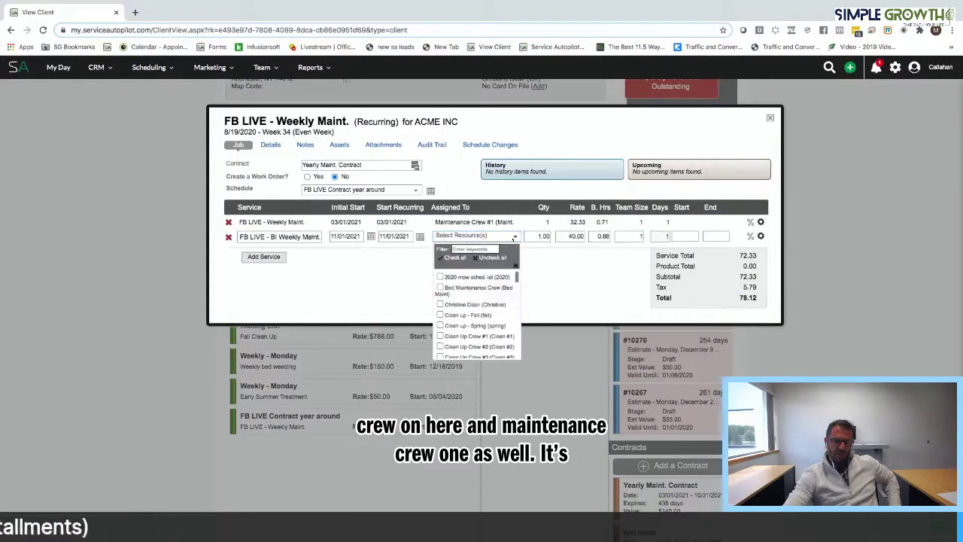
scroll(501, 308, down, 1)
scroll(502, 309, down, 3)
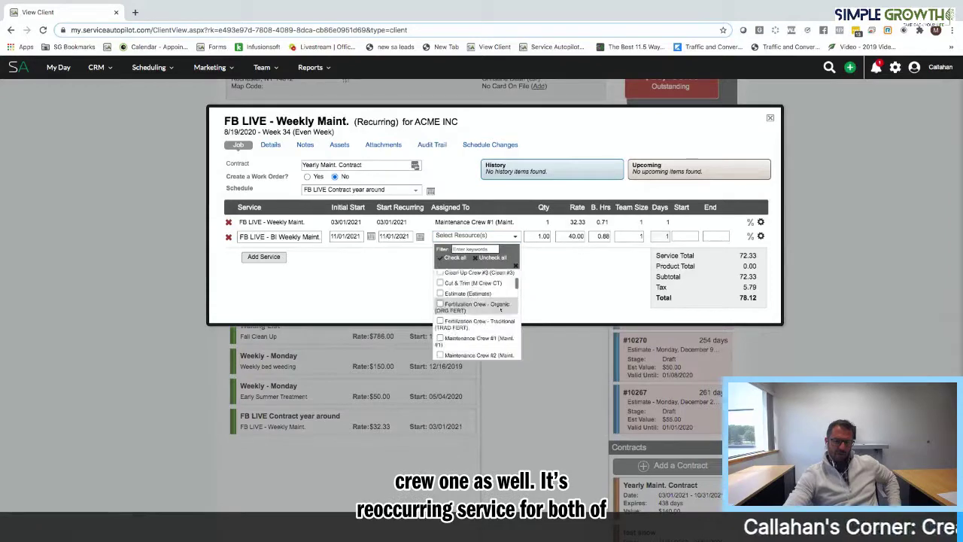
click(480, 311)
click(558, 296)
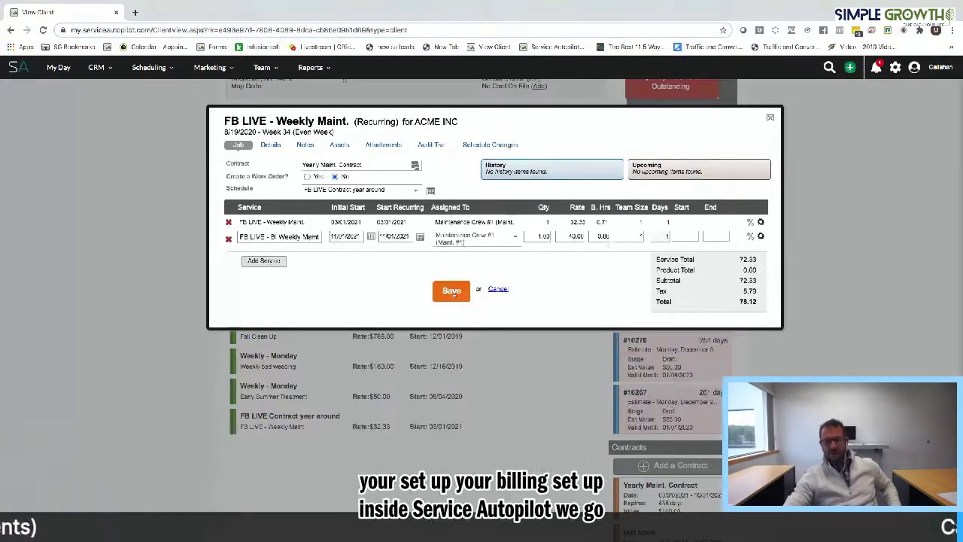
Save the job with its $32.33 and $40.00 service lines, then open the test snow contract
click(452, 292)
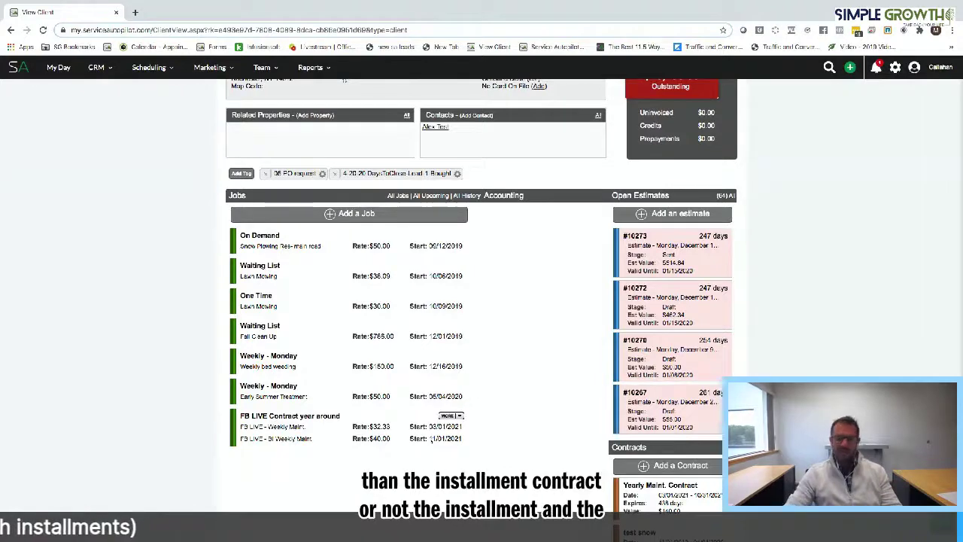
scroll(660, 340, down, 3)
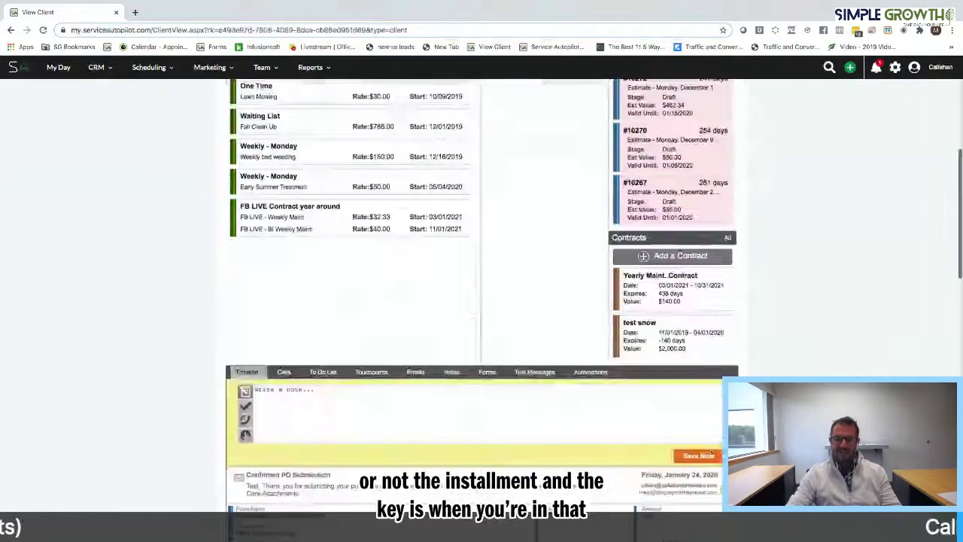
click(660, 341)
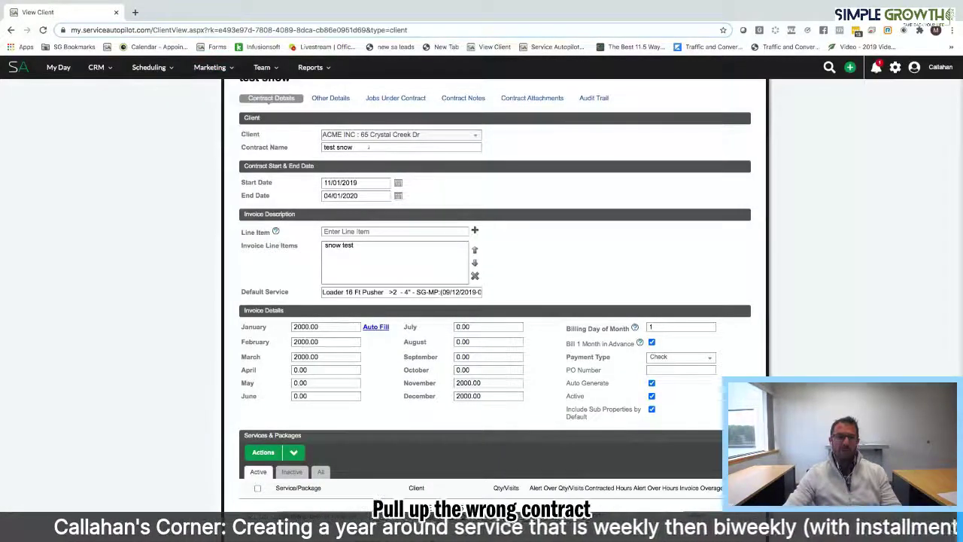
scroll(368, 147, up, 2)
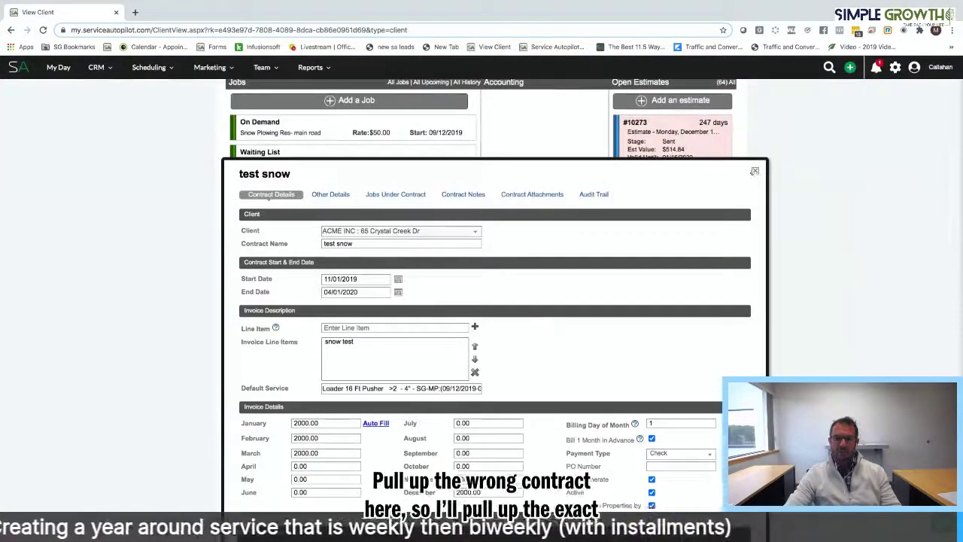
Replace the test snow contract with the Yearly Maint. Contract and check its 03/01/2021–10/31/2021 services
click(754, 171)
click(696, 372)
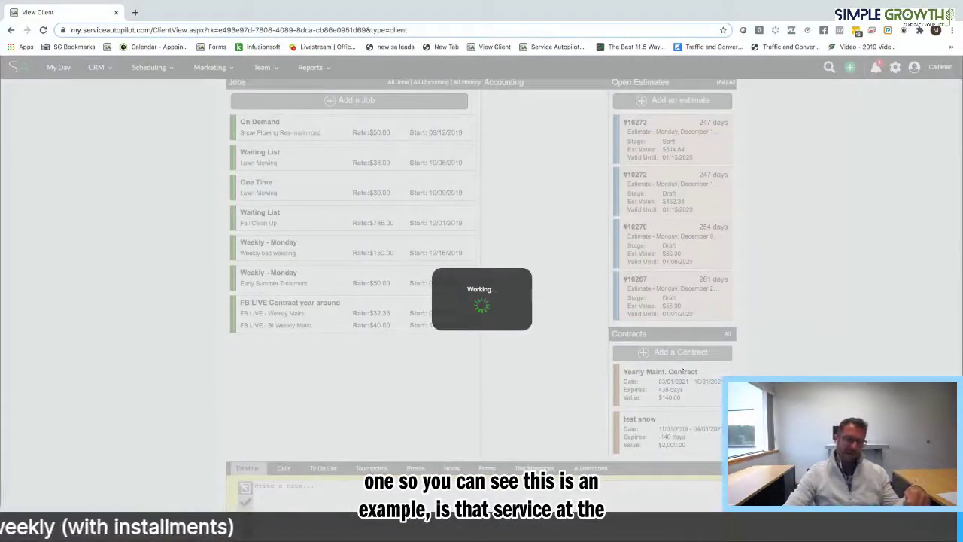
scroll(369, 409, down, 3)
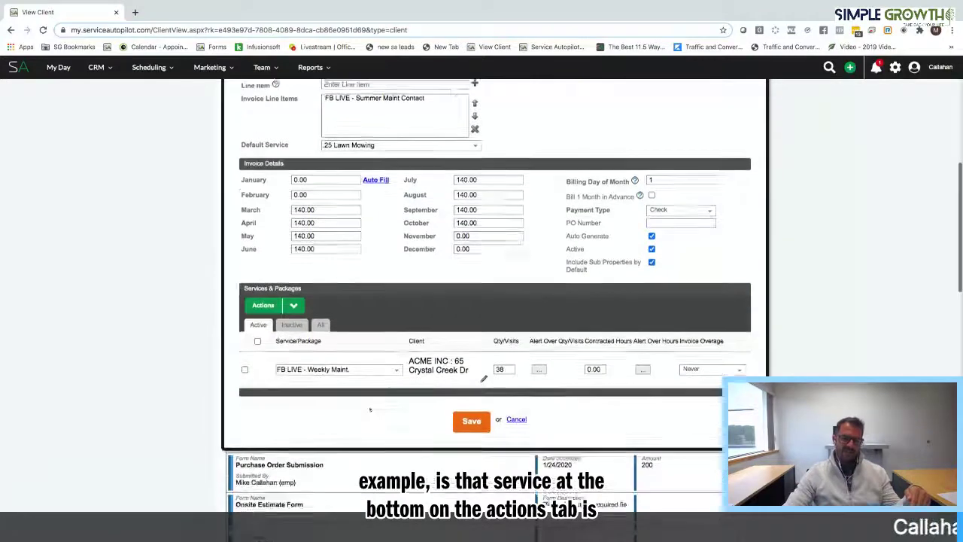
scroll(369, 409, down, 1)
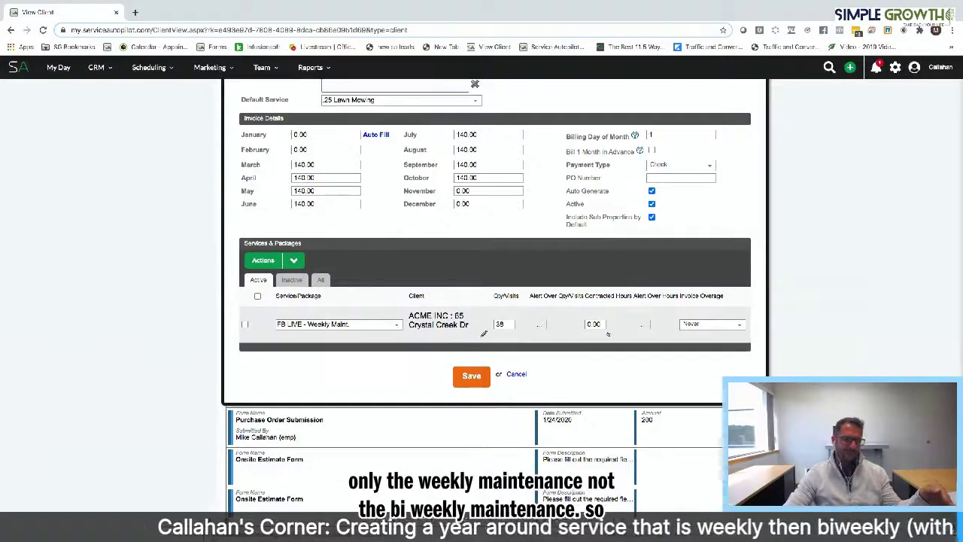
scroll(606, 334, up, 5)
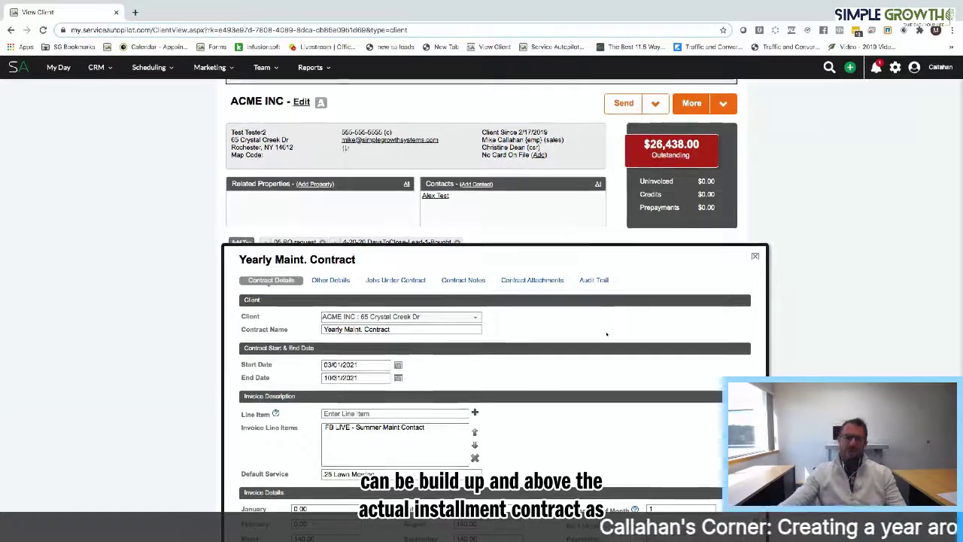
List the Yearly Maint. Contract's jobs, showing FB LIVE - Weekly Maint. at quantity 1.0000
click(395, 279)
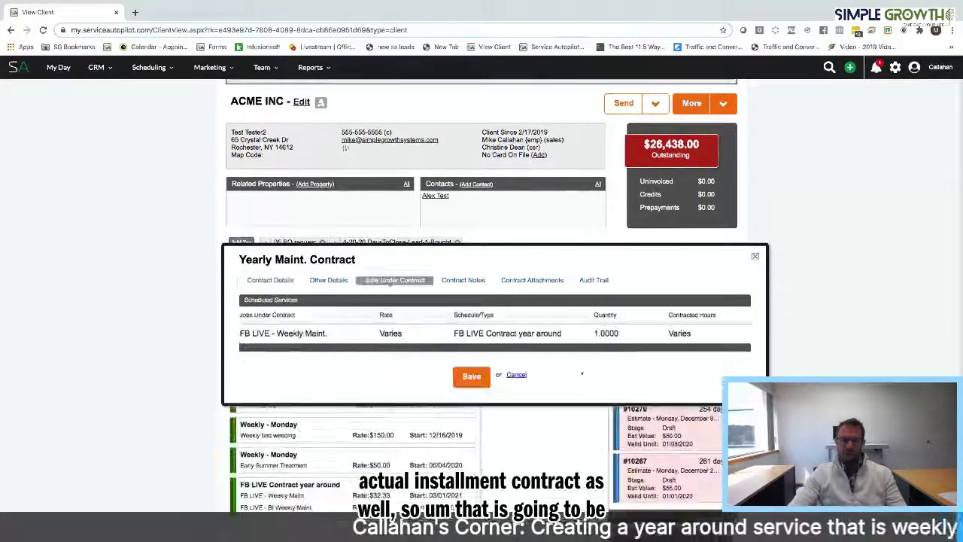
scroll(582, 374, down, 1)
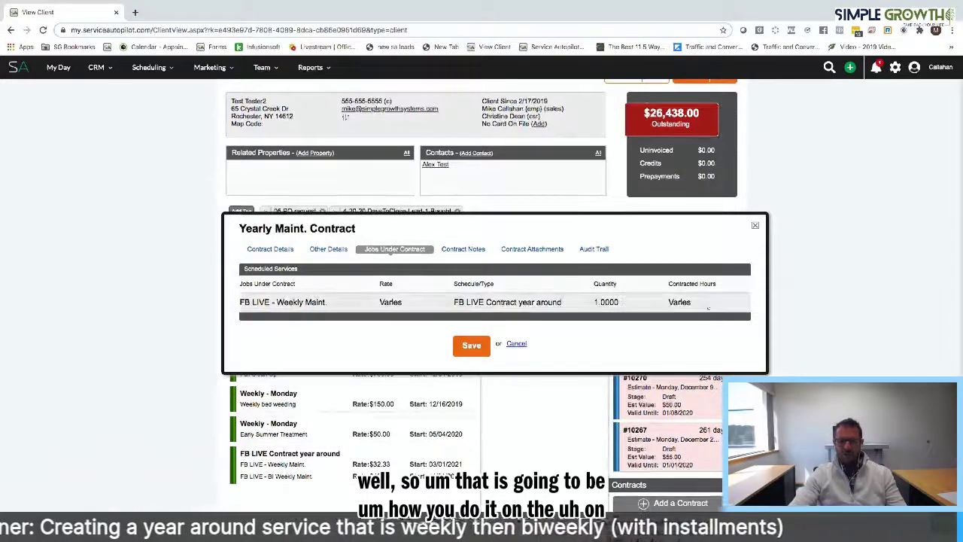
drag(731, 300, 248, 302)
click(629, 299)
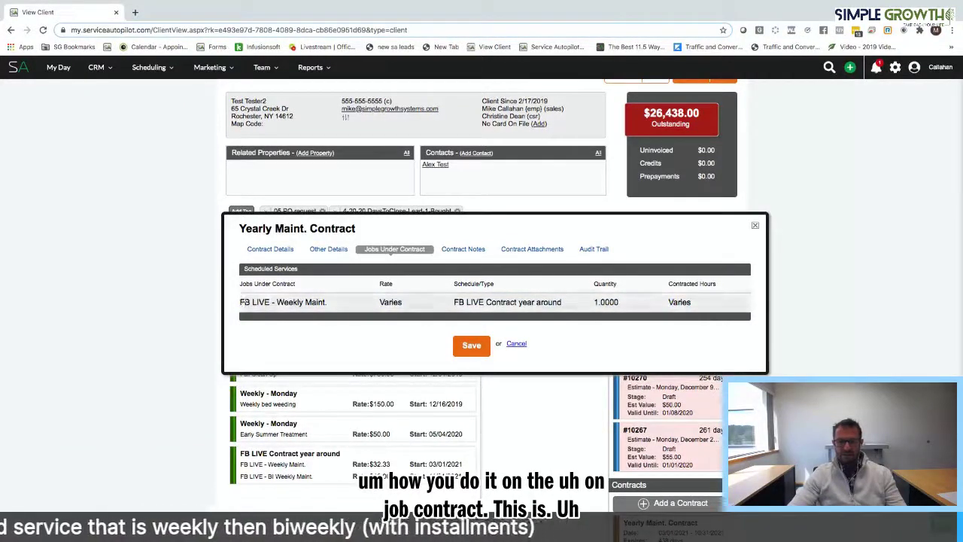